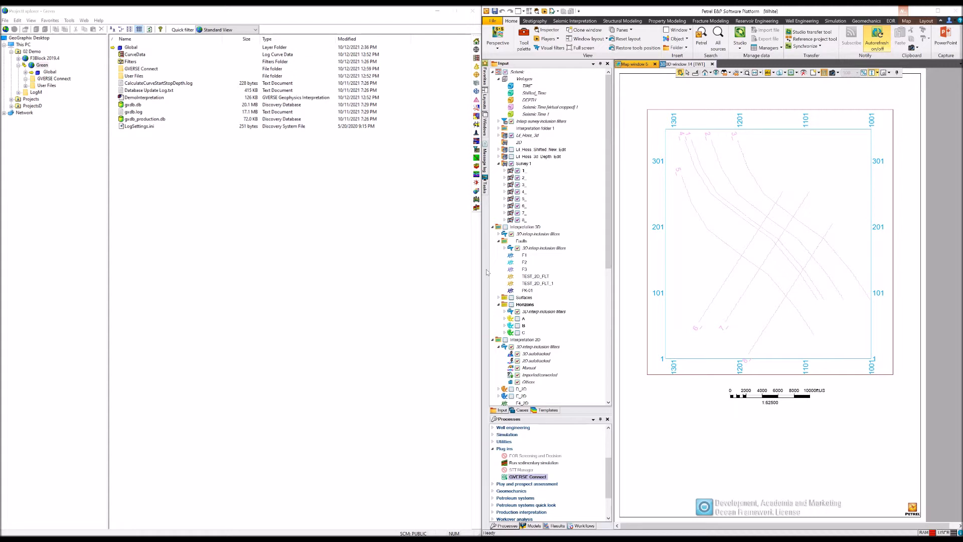
# - Launch the GVERSE Connect plug-in process and choose to write data to GeoGraphix
pyautogui.click(486, 254)
pyautogui.click(530, 477)
pyautogui.doubleClick(534, 478)
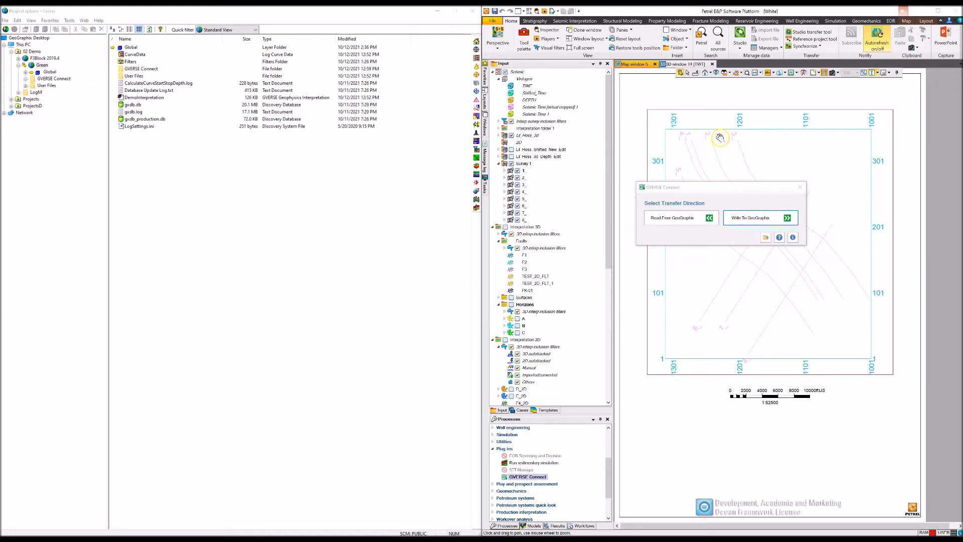
pyautogui.click(742, 220)
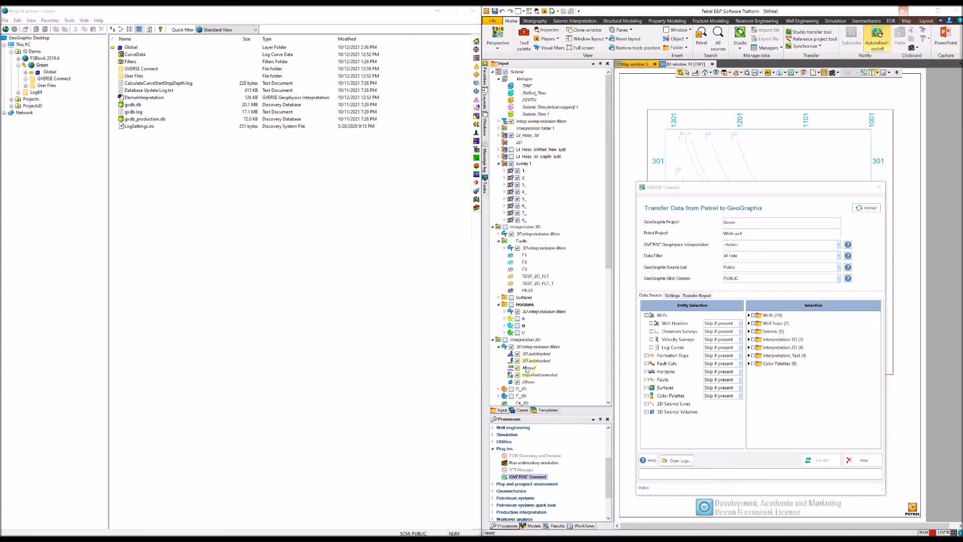
# - Examine Survey 1, the 3D horizons, the faults and the surfaces in the Petrel project's input tree
pyautogui.moveTo(608, 118); pyautogui.dragTo(611, 87)
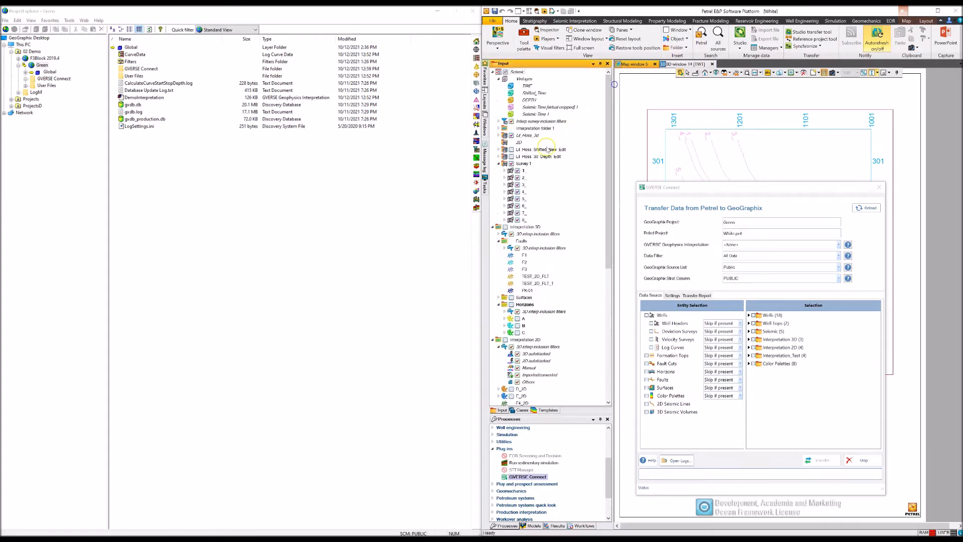
pyautogui.click(527, 163)
pyautogui.click(525, 305)
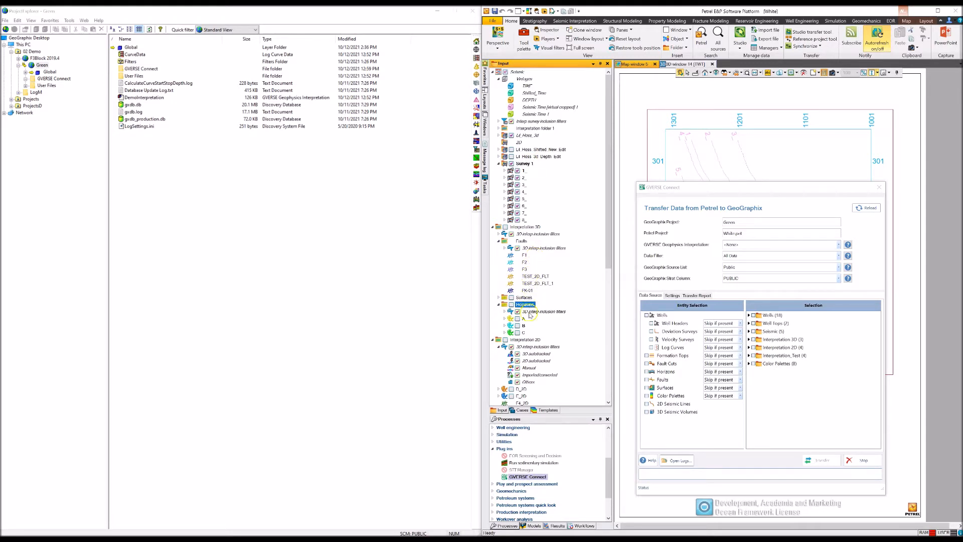
pyautogui.click(524, 319)
pyautogui.click(525, 262)
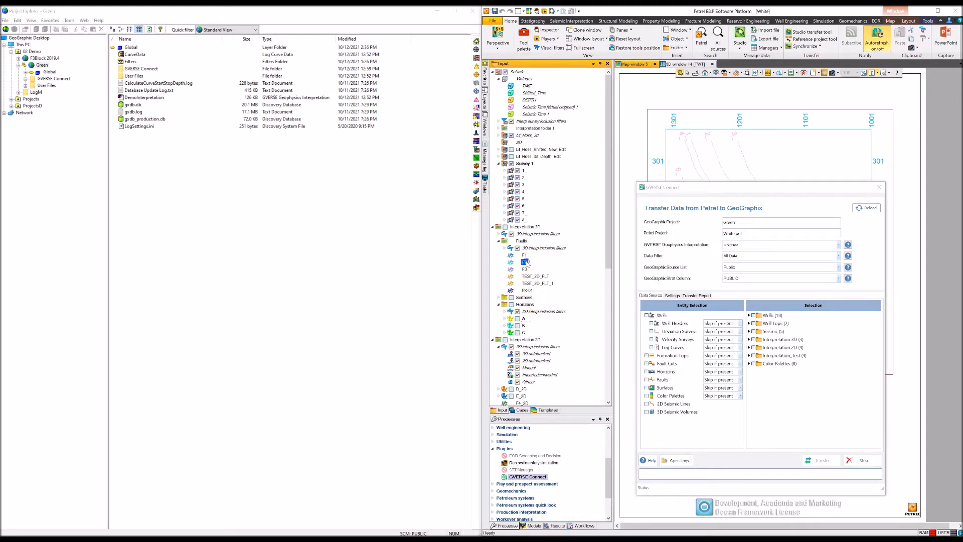
pyautogui.click(499, 296)
pyautogui.click(499, 296)
pyautogui.moveTo(607, 266); pyautogui.dragTo(605, 235)
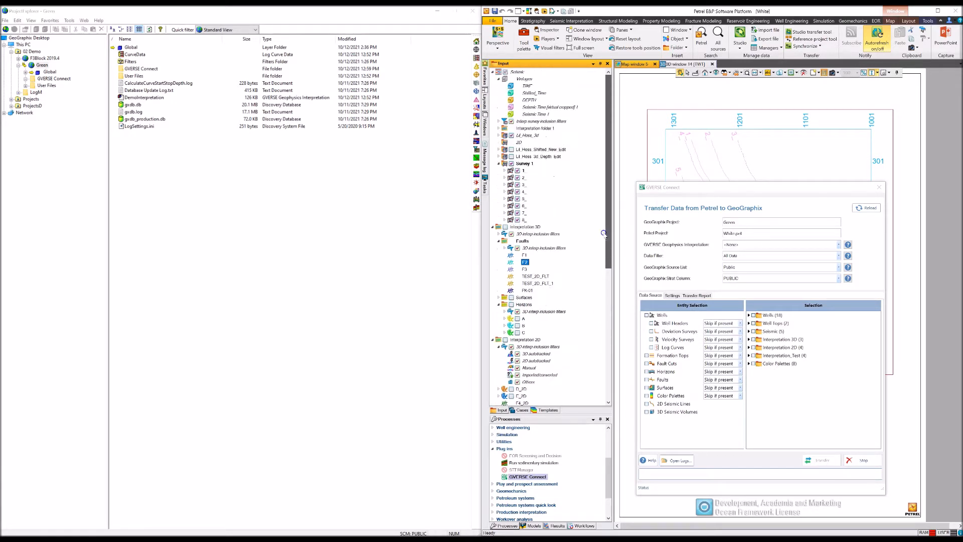
pyautogui.click(589, 231)
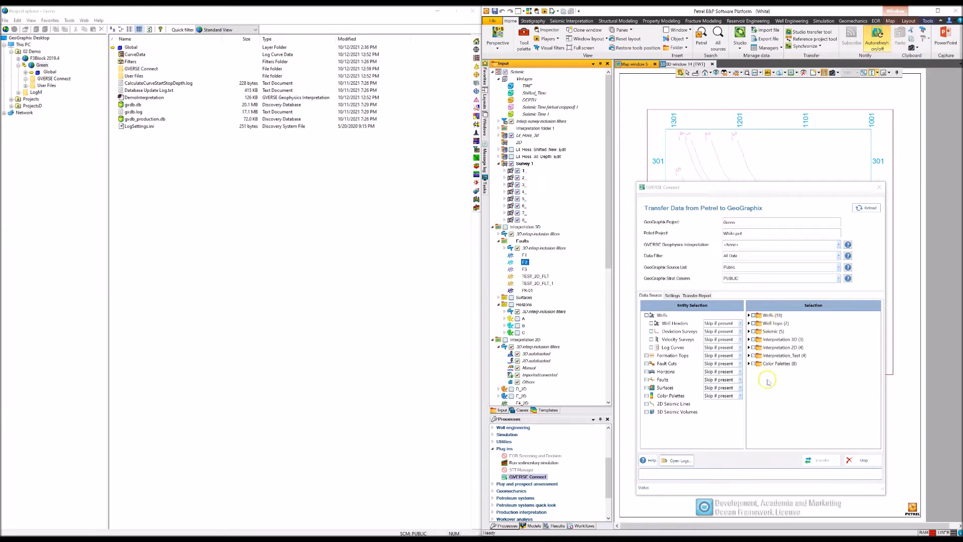
# - Browse the Interpretation 3D horizons and the Survey 1 seismic lines in the transfer selection tree
pyautogui.click(749, 331)
pyautogui.click(749, 331)
pyautogui.click(748, 339)
pyautogui.click(752, 363)
pyautogui.click(753, 364)
pyautogui.click(752, 363)
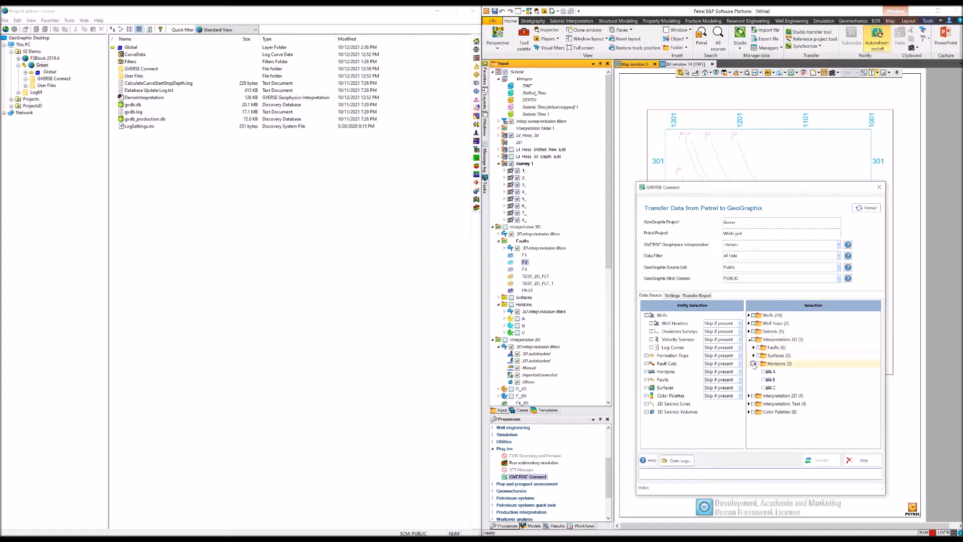
pyautogui.click(753, 363)
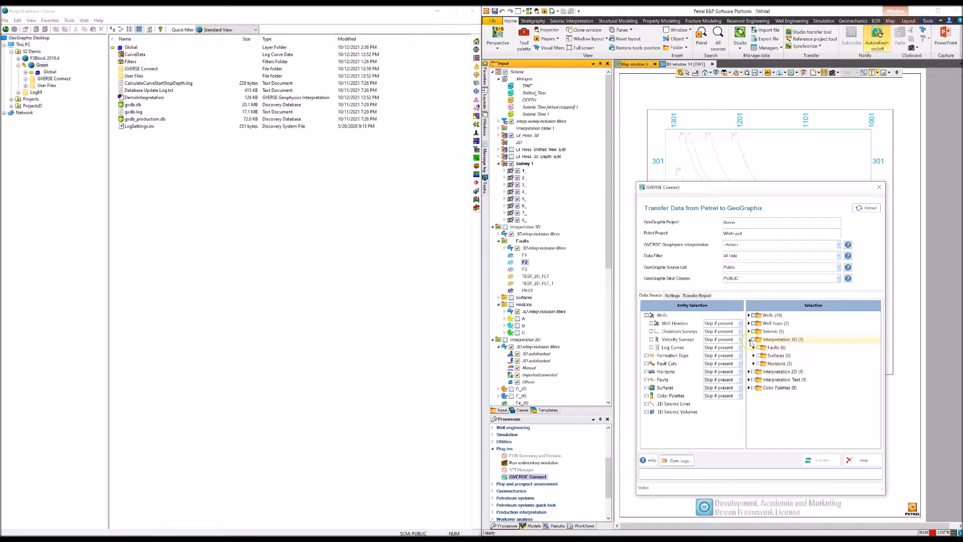
pyautogui.click(749, 339)
pyautogui.click(749, 331)
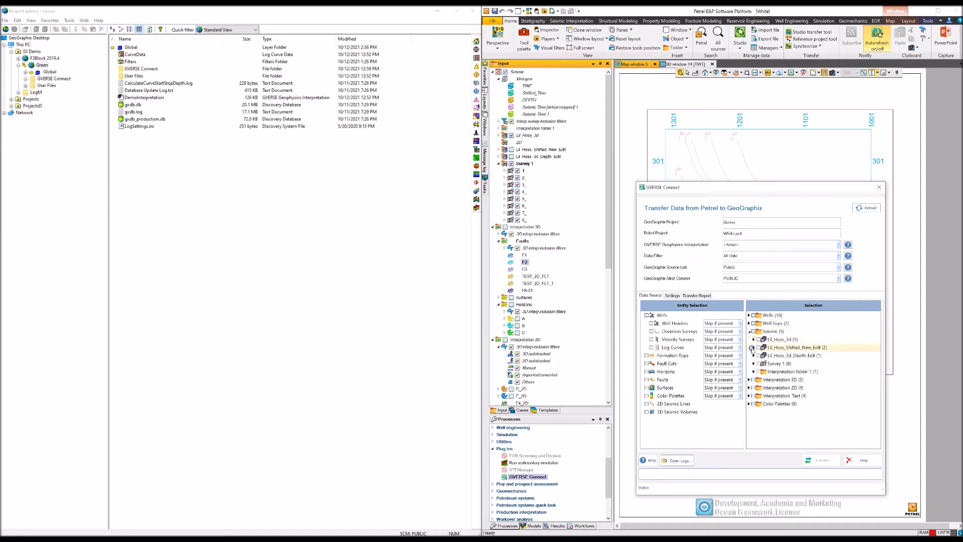
pyautogui.click(753, 363)
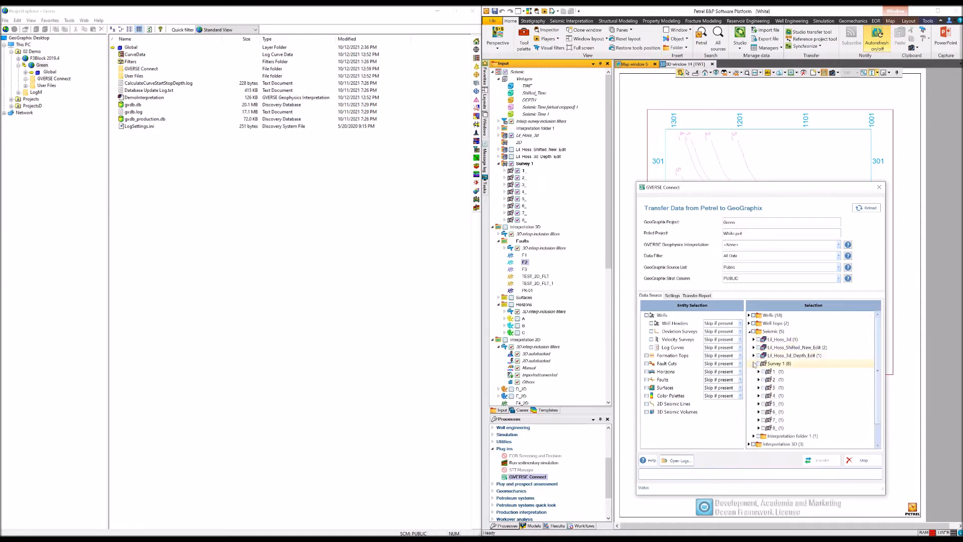
pyautogui.click(742, 294)
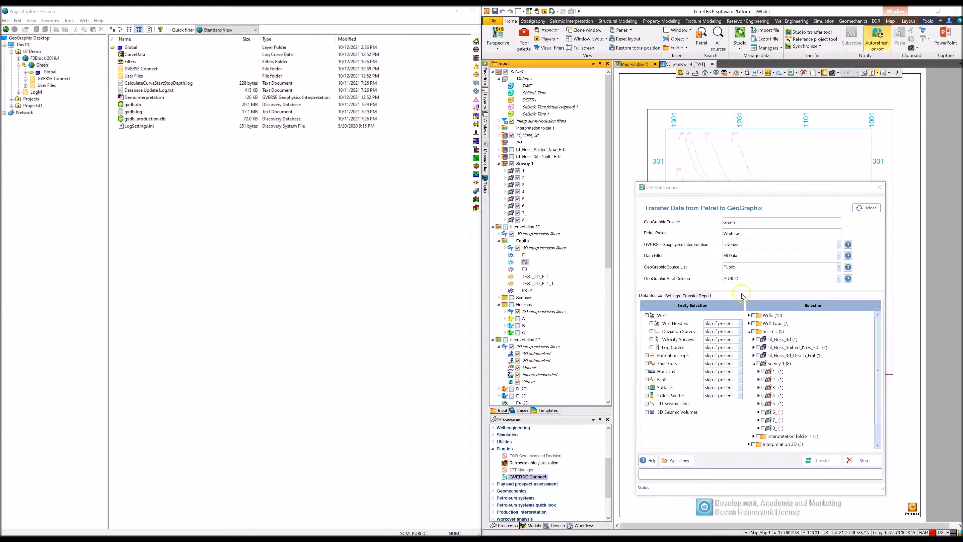
# - Mark horizons A, B and C of Interpretation 3D for transfer
pyautogui.click(749, 331)
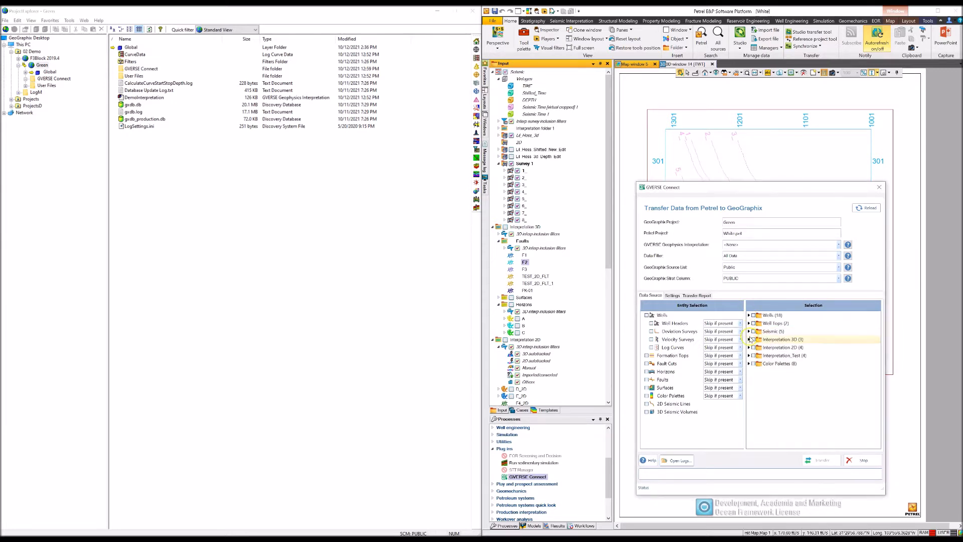
pyautogui.click(748, 339)
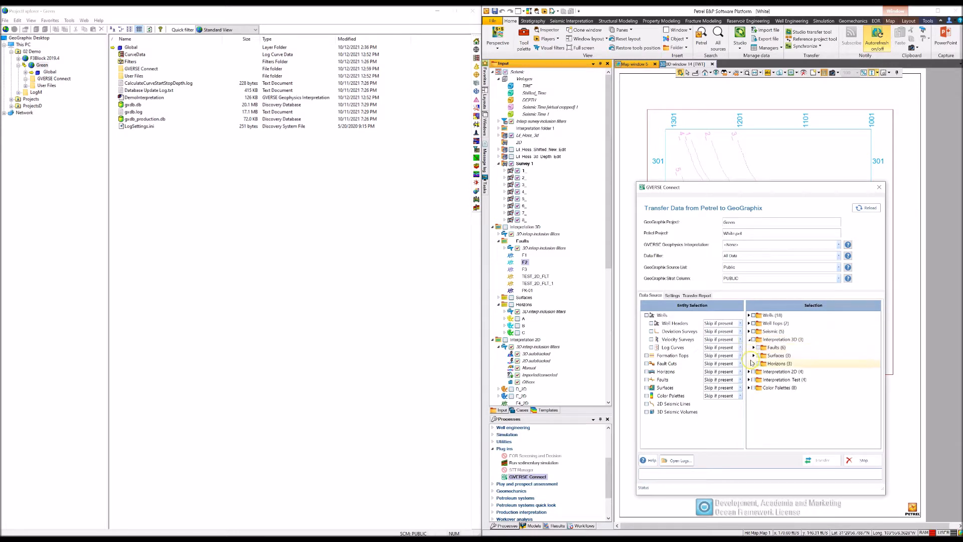
pyautogui.click(755, 364)
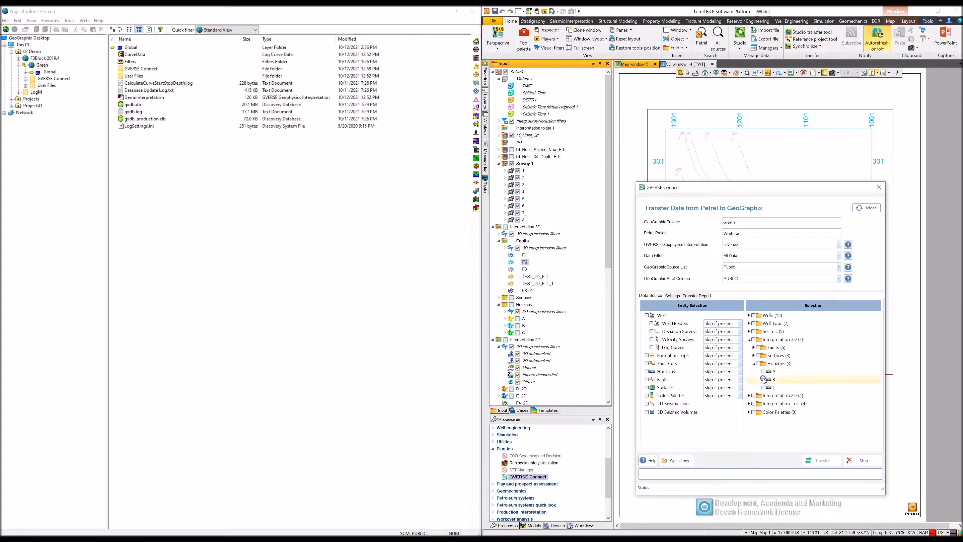
pyautogui.click(763, 372)
pyautogui.click(763, 380)
pyautogui.click(763, 388)
# - Mark Seismic horizon 1 in Interpretation folder 1 for transfer and expand Interpretation 2D to view its items
pyautogui.click(749, 331)
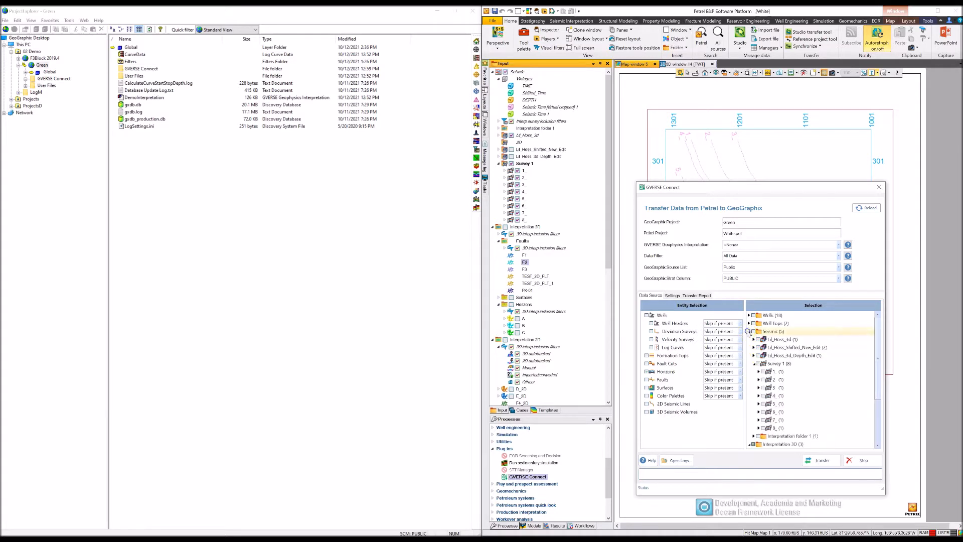
pyautogui.click(754, 435)
pyautogui.click(764, 420)
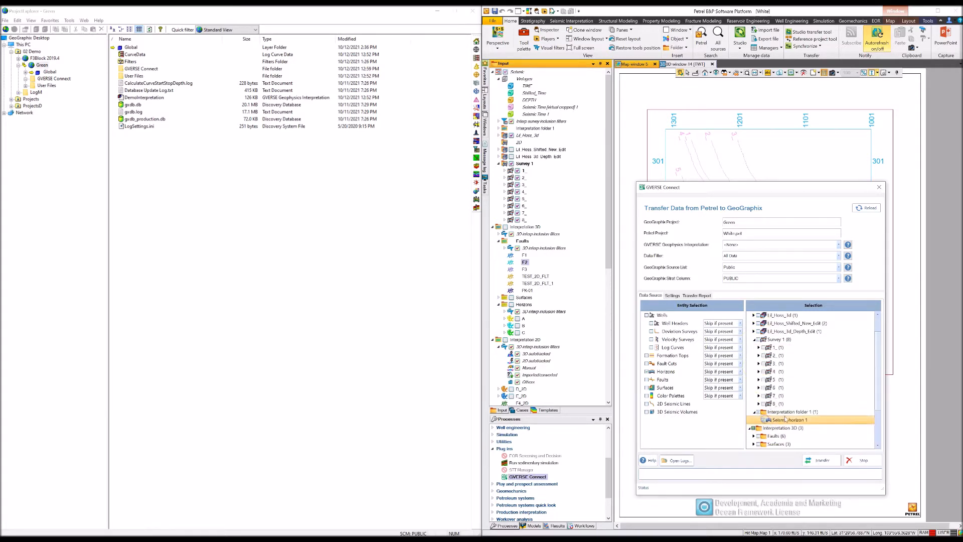
pyautogui.click(749, 427)
pyautogui.click(748, 430)
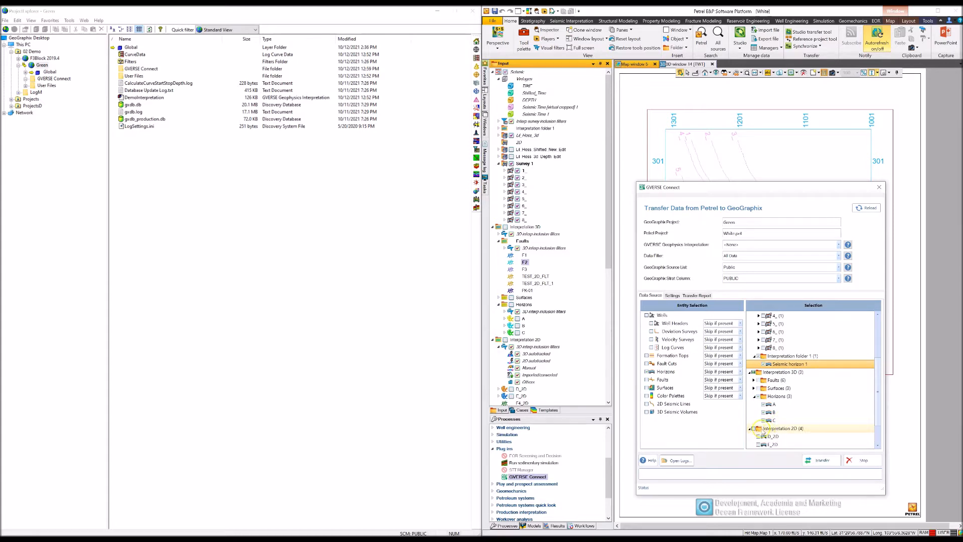
pyautogui.click(748, 429)
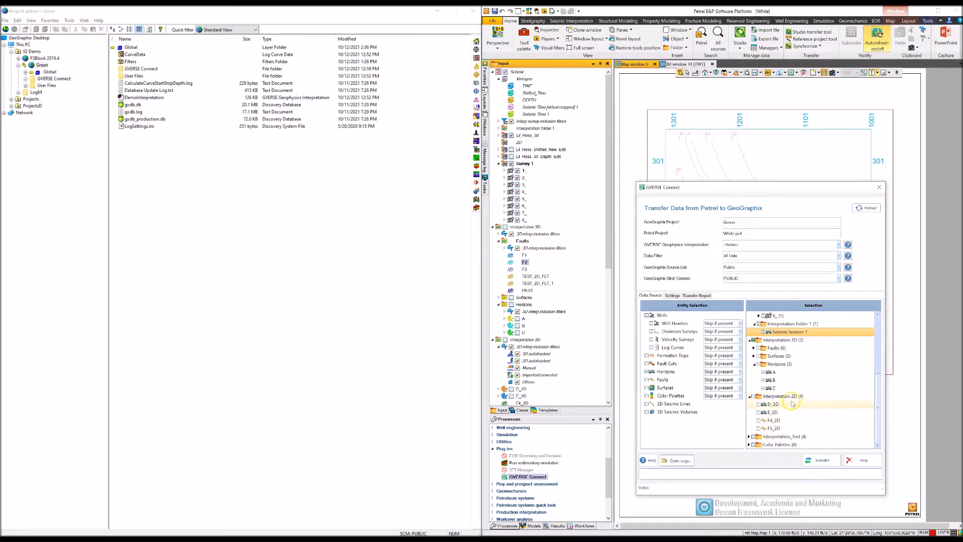
pyautogui.scroll(1, 792, 387)
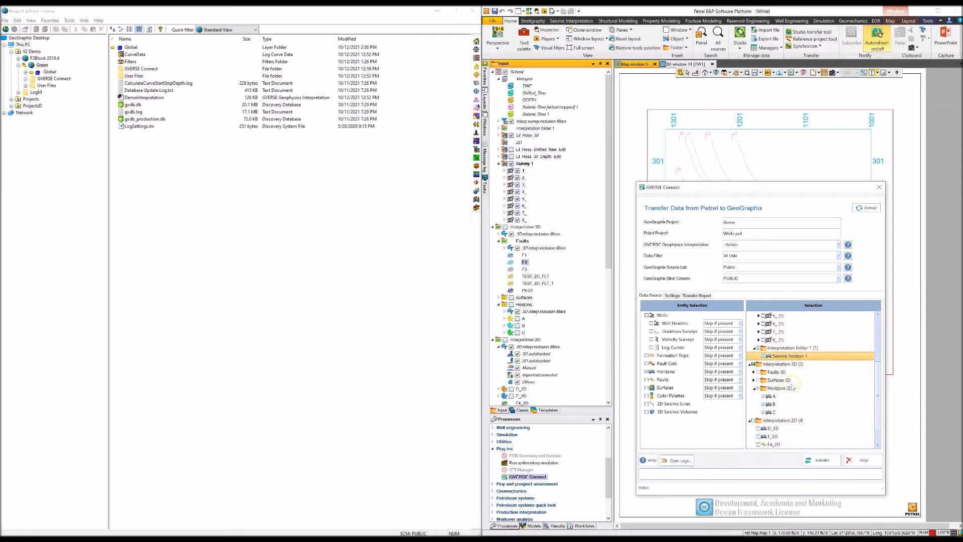
pyautogui.scroll(3, 792, 386)
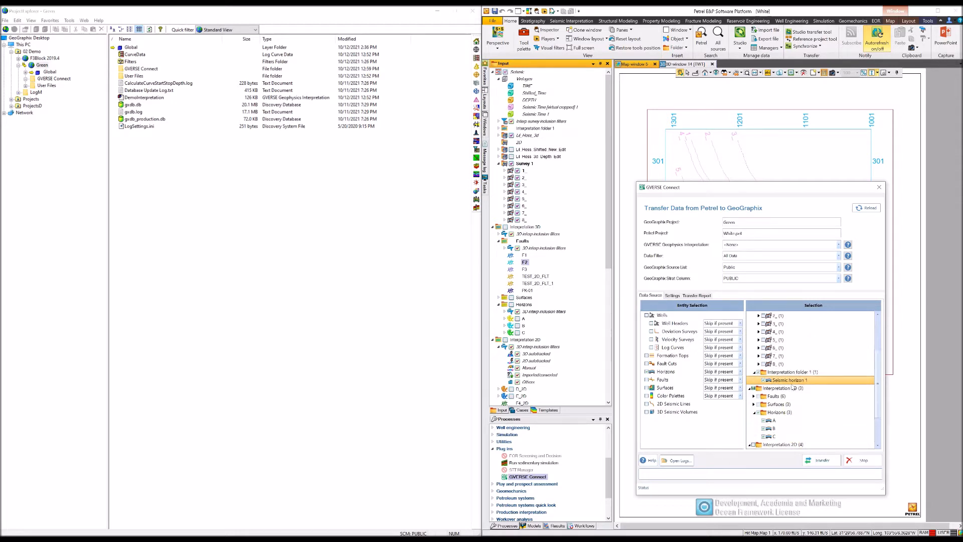
# - Mark all horizons for transfer through their entity type and check the resulting selections in the data tree
pyautogui.click(649, 395)
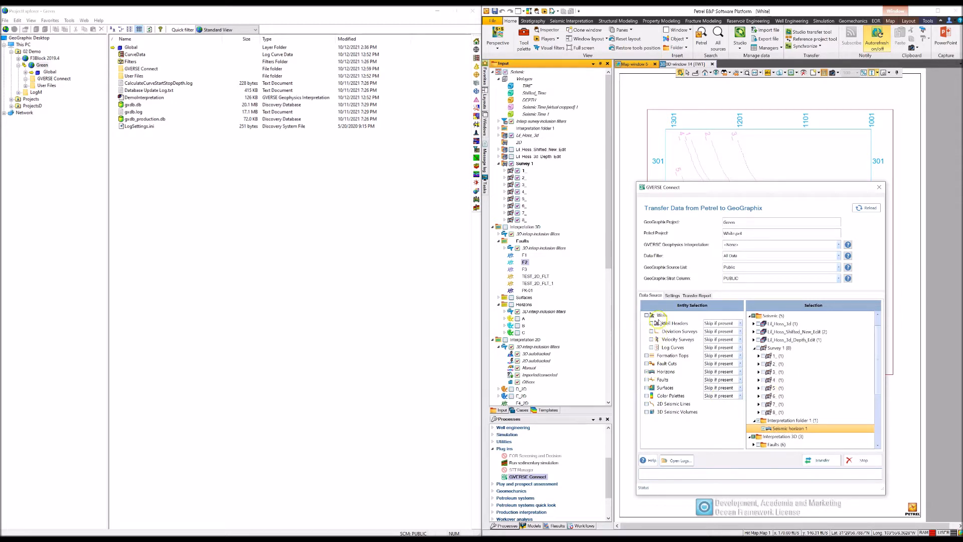
pyautogui.click(646, 371)
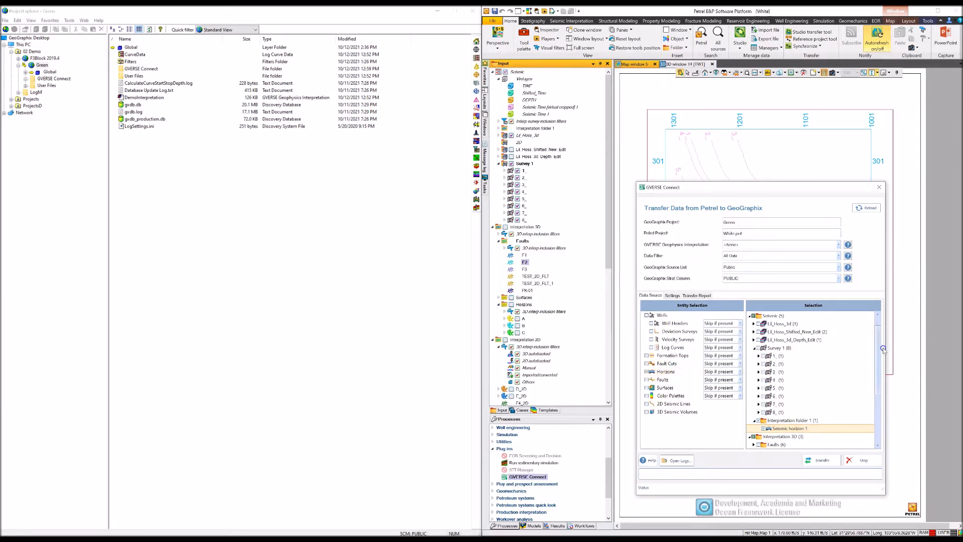
pyautogui.moveTo(881, 351); pyautogui.dragTo(883, 424)
pyautogui.click(749, 436)
pyautogui.moveTo(879, 384)
pyautogui.mouseDown()
pyautogui.moveTo(879, 401)
pyautogui.moveTo(873, 375)
pyautogui.mouseUp()
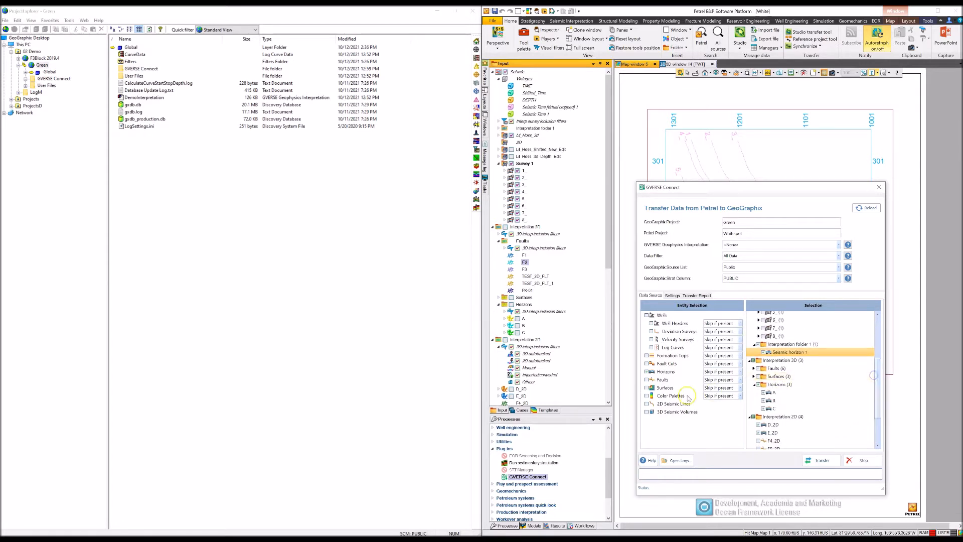
# - Review the handling options for horizons that already exist, and clear the Horizons entity selection
pyautogui.click(739, 371)
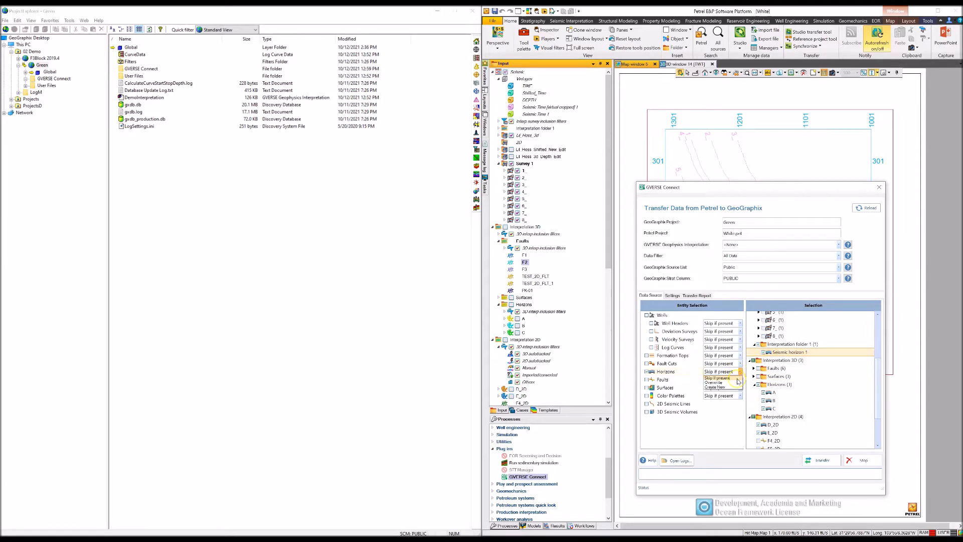
pyautogui.click(737, 384)
pyautogui.click(738, 384)
pyautogui.click(733, 381)
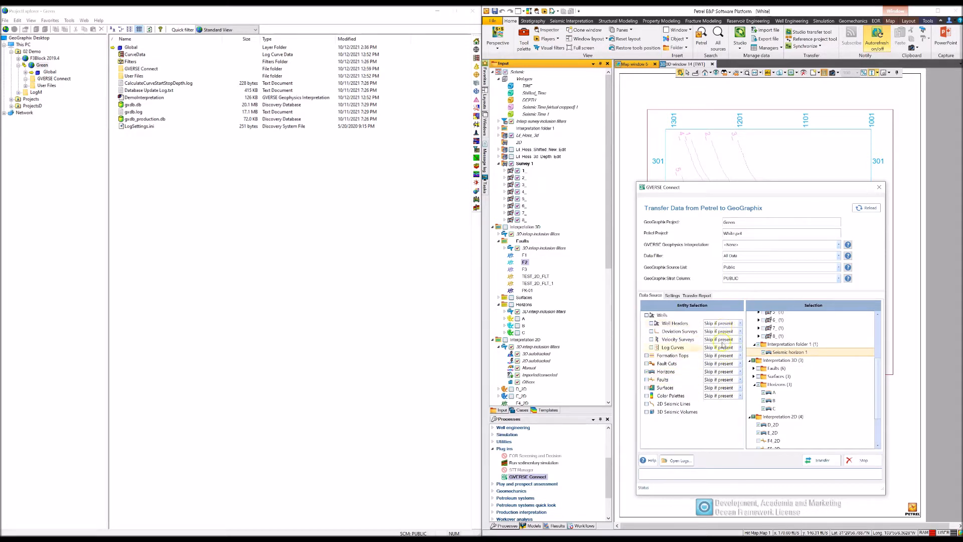
pyautogui.click(724, 404)
pyautogui.click(647, 371)
# - Read the help note explaining the data filter choices and close it
pyautogui.click(848, 256)
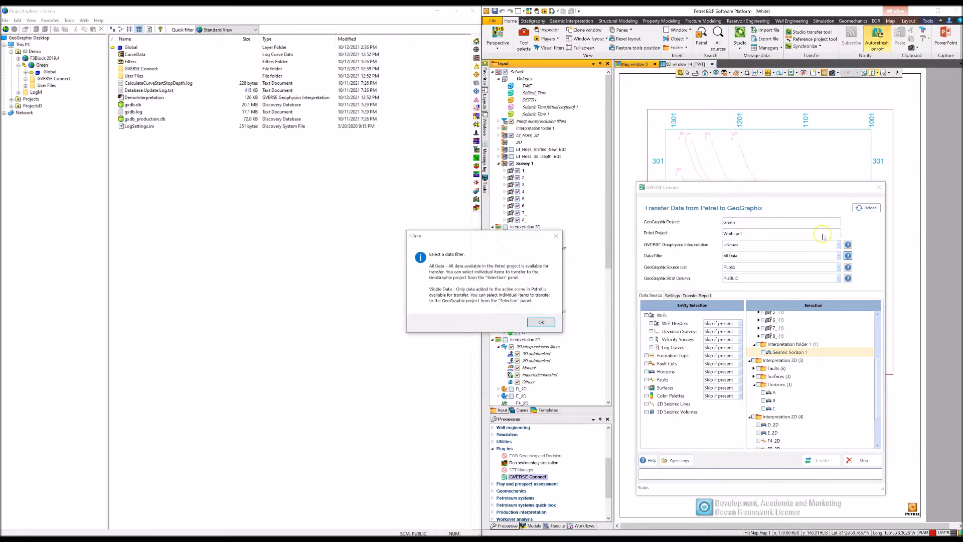
pyautogui.moveTo(513, 239); pyautogui.dragTo(771, 269)
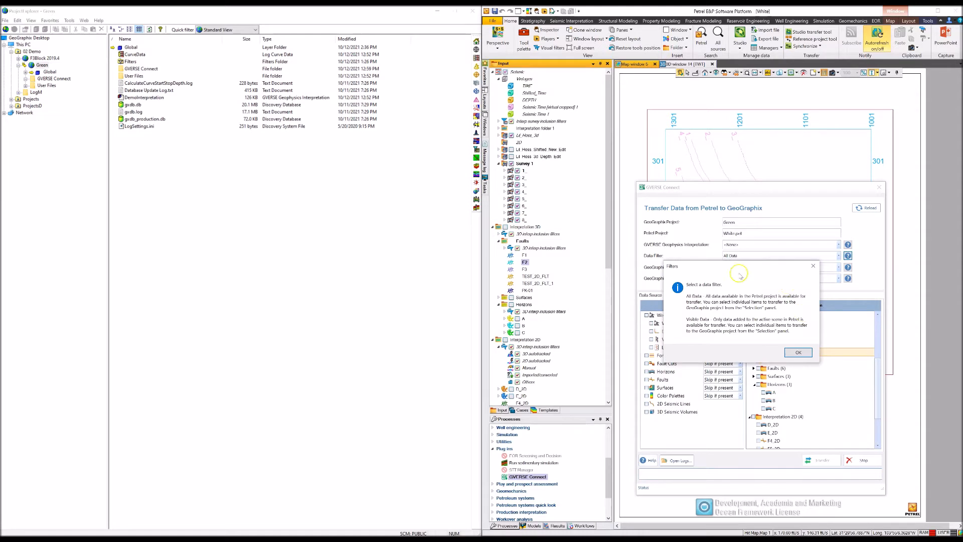
pyautogui.click(794, 353)
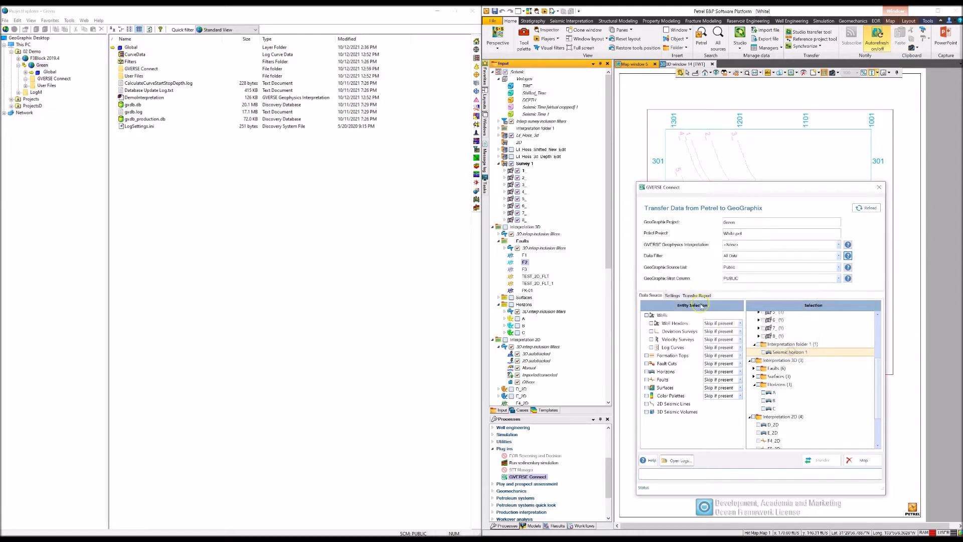
# - Review the transfer settings and the help note on the color palette type, and return to the data source selection
pyautogui.click(672, 295)
pyautogui.click(868, 366)
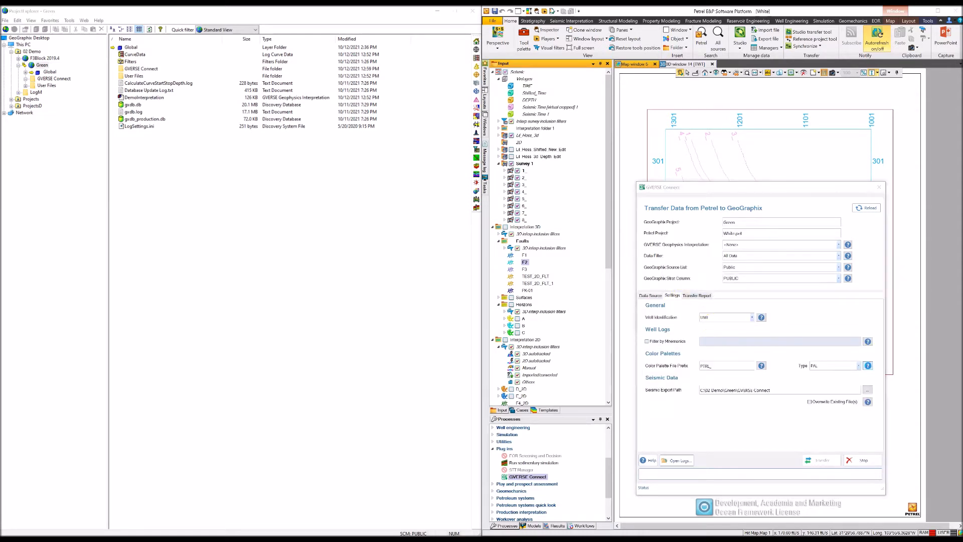
pyautogui.moveTo(480, 251); pyautogui.dragTo(723, 276)
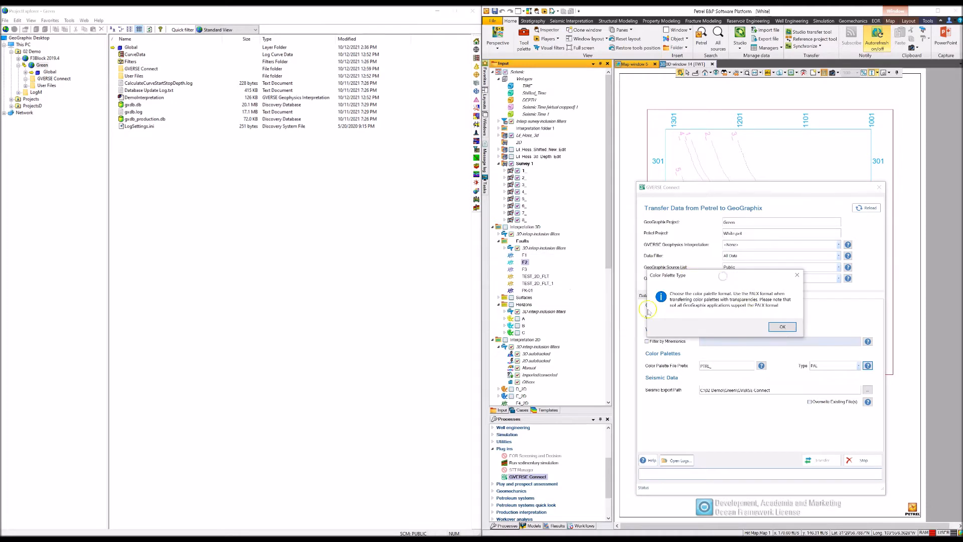
pyautogui.click(782, 327)
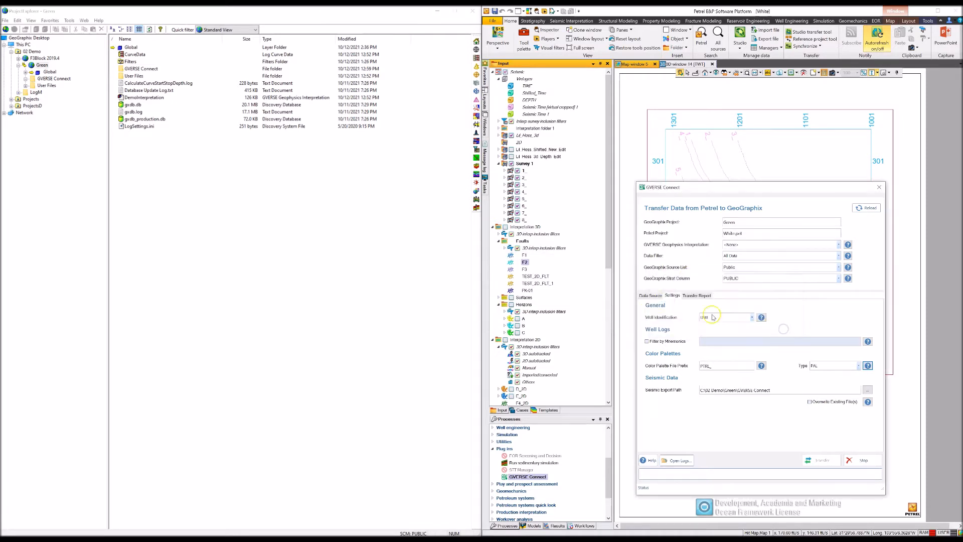
pyautogui.click(651, 296)
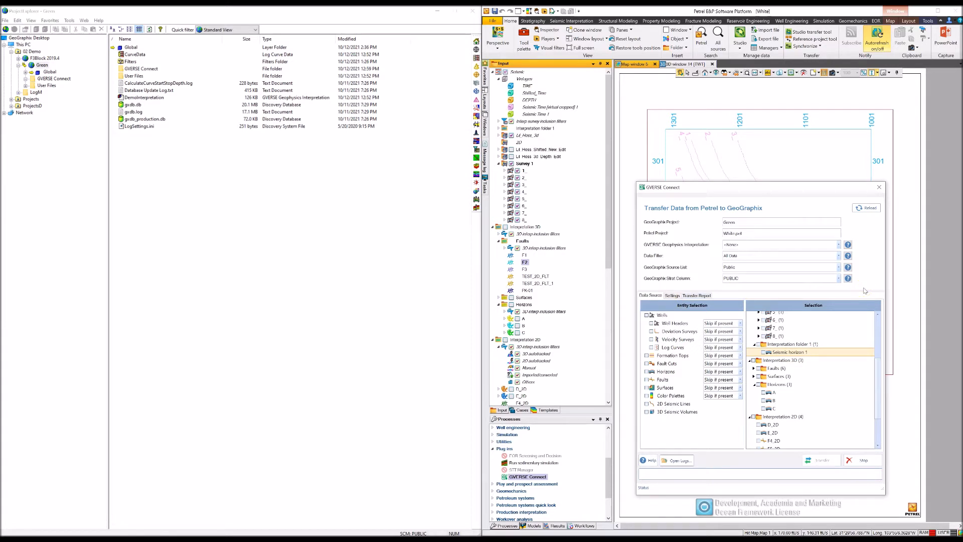
pyautogui.scroll(4, 847, 333)
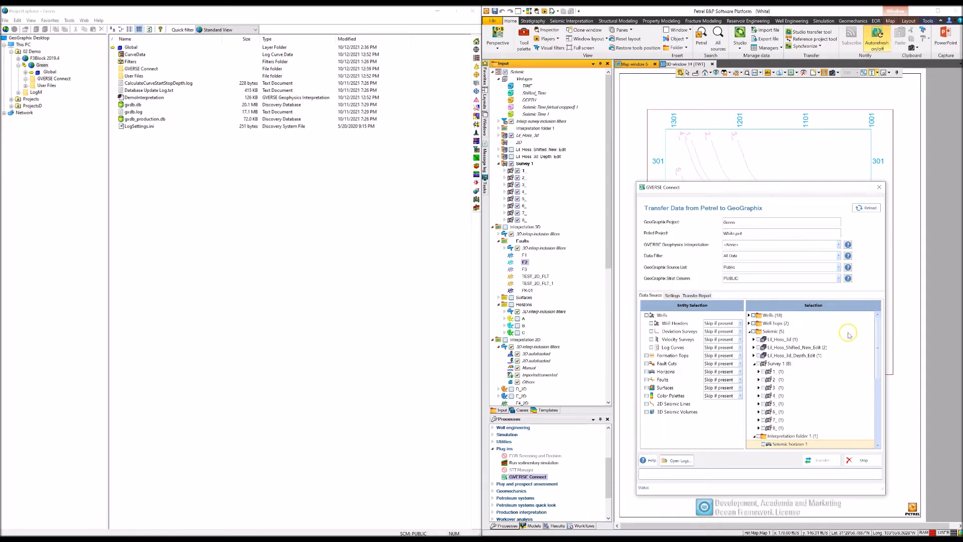
pyautogui.click(872, 291)
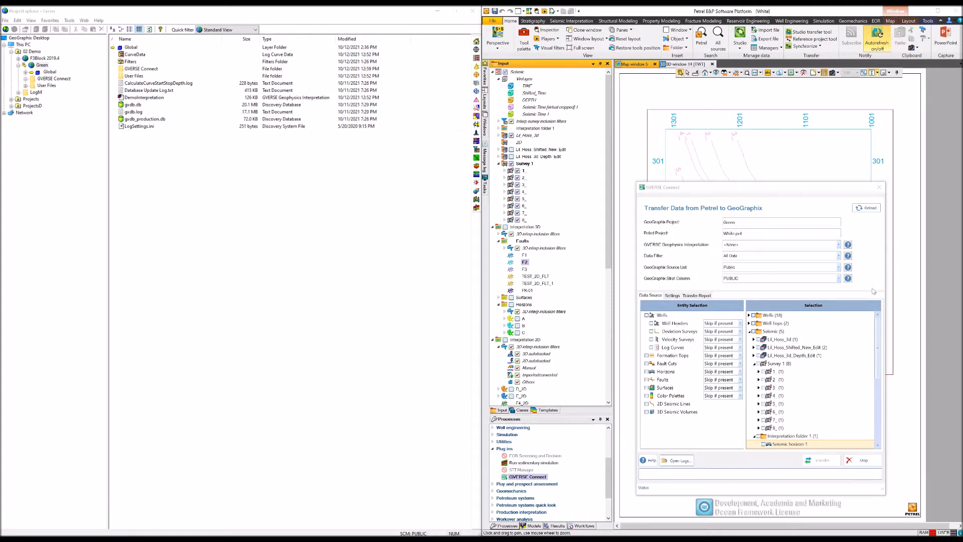
# - Mark all the 2D seismic lines of Survey 1 in the Seismic folder for transfer
pyautogui.click(775, 334)
pyautogui.click(748, 331)
pyautogui.click(748, 331)
pyautogui.click(804, 335)
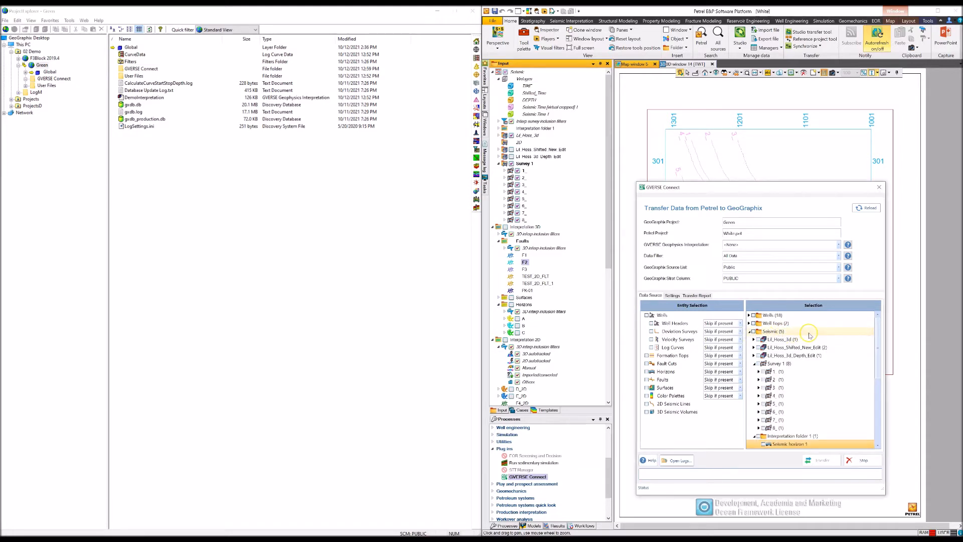
pyautogui.moveTo(876, 340); pyautogui.dragTo(875, 348)
pyautogui.click(792, 331)
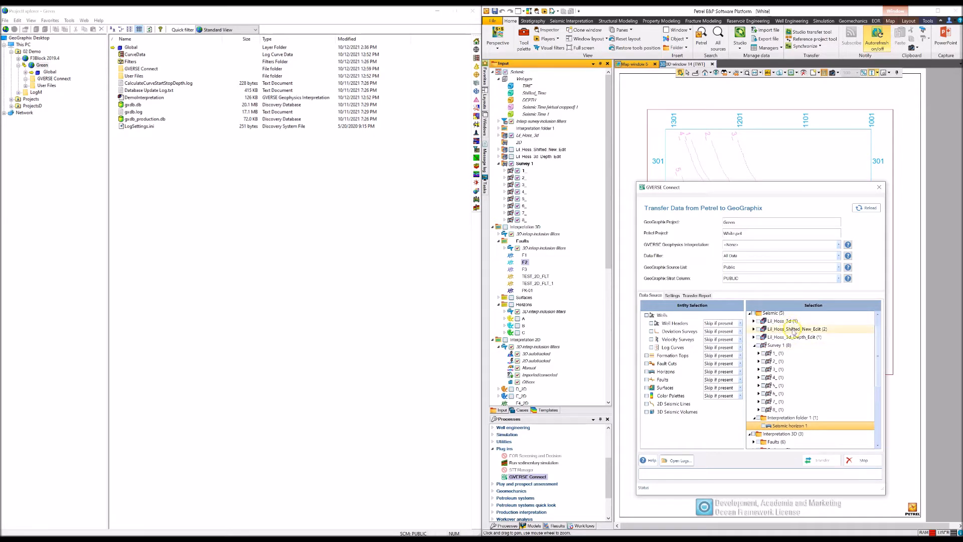
pyautogui.click(807, 322)
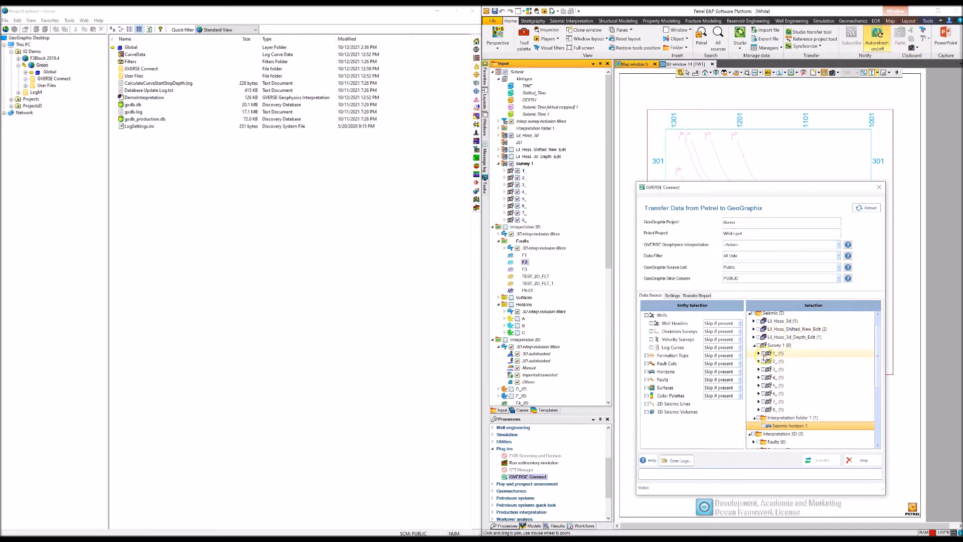
pyautogui.click(763, 353)
pyautogui.click(763, 361)
pyautogui.click(763, 369)
pyautogui.click(758, 346)
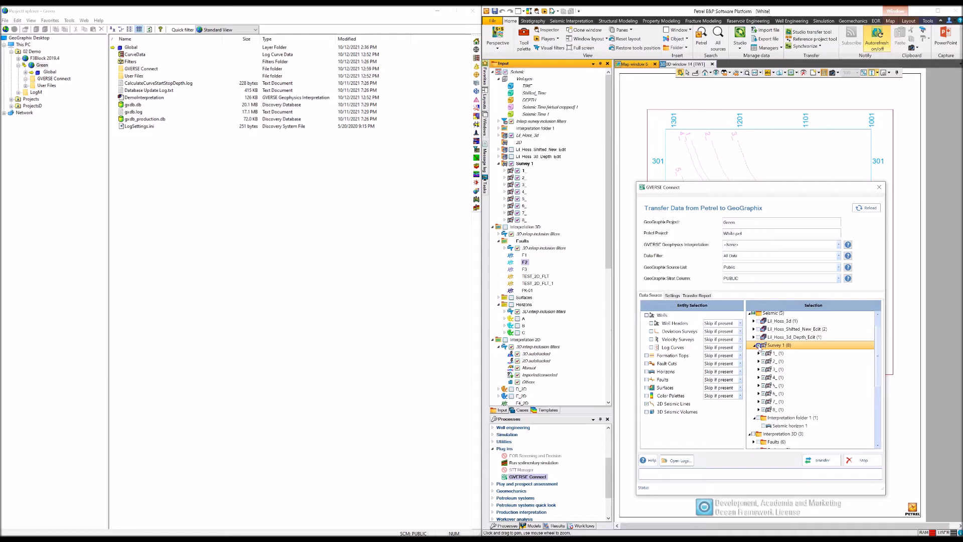
# - Set the GVERSE Geophysics interpretation to DemoInterpretation and transfer the selected 2D seismic lines
pyautogui.click(838, 246)
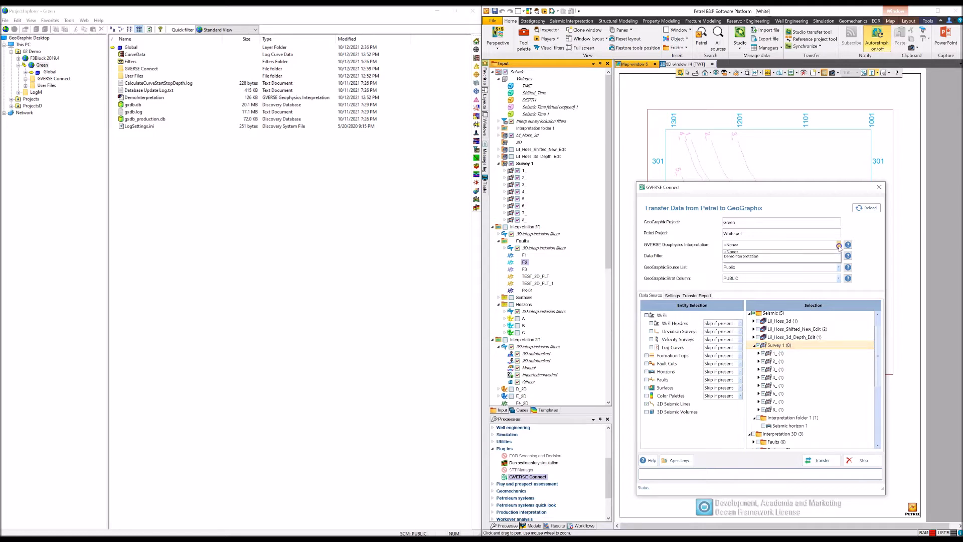
pyautogui.click(832, 256)
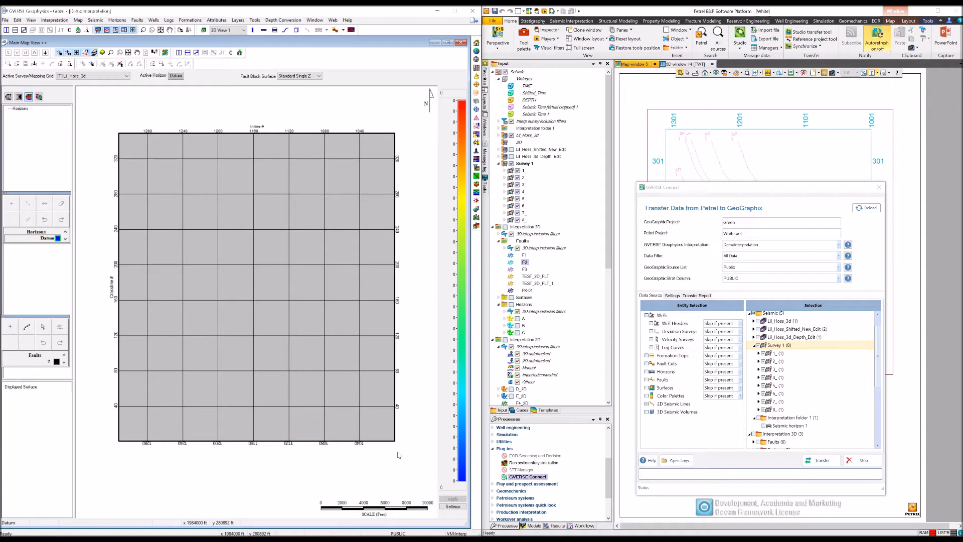
pyautogui.click(696, 427)
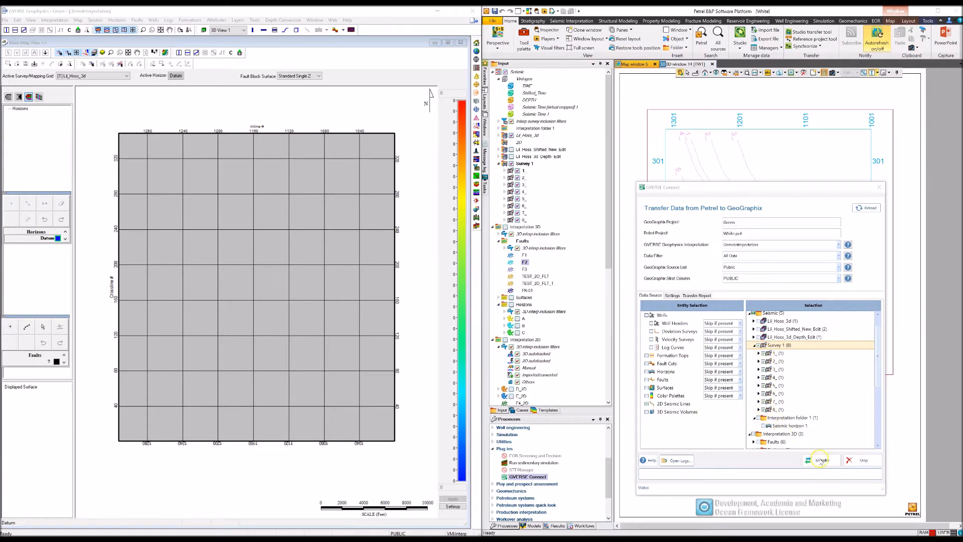
pyautogui.click(821, 460)
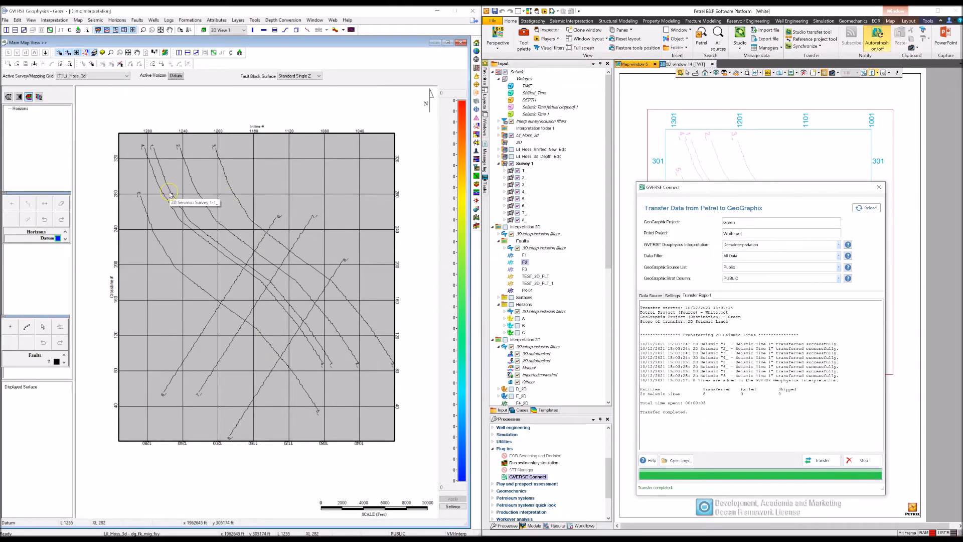
# - Compare the transferred 2D lines on the GeoGraphix map with the Petrel map, and view line 1 in the GVERSE Geophysics 3D view
pyautogui.moveTo(794, 191); pyautogui.dragTo(799, 399)
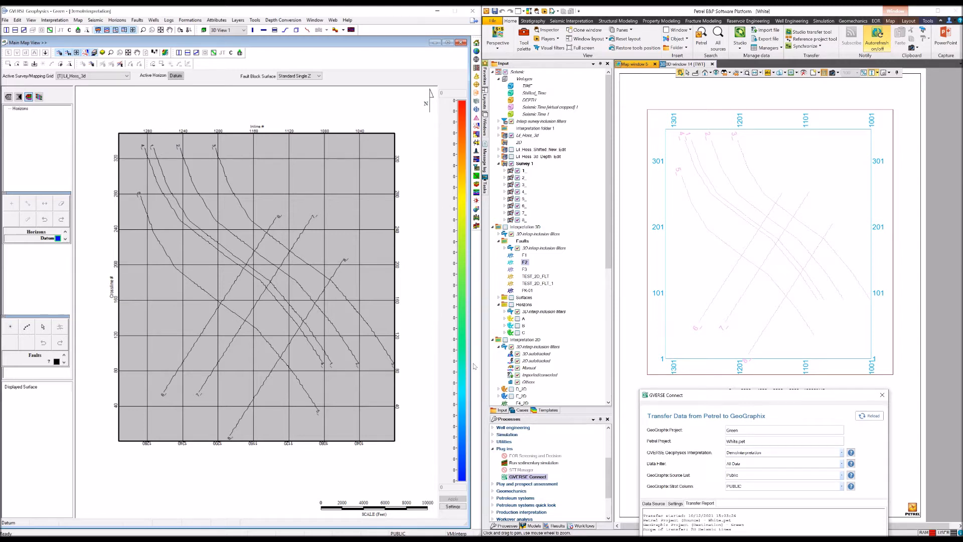
pyautogui.click(478, 364)
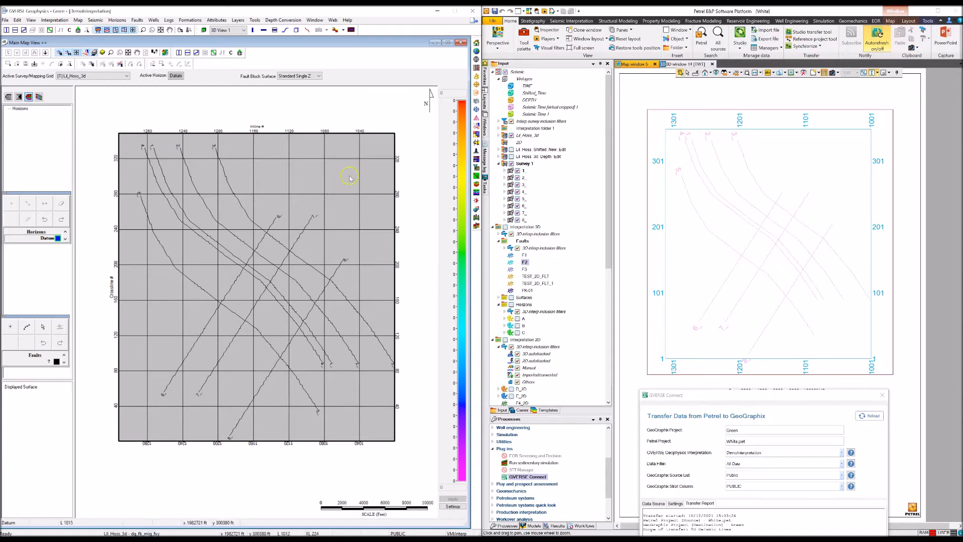
pyautogui.click(306, 29)
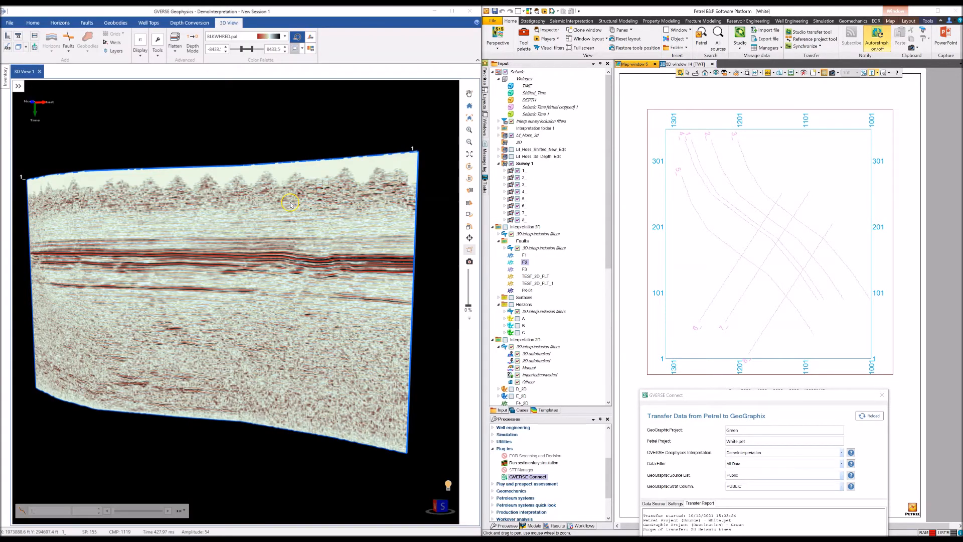
pyautogui.moveTo(240, 281)
pyautogui.mouseDown()
pyautogui.moveTo(274, 295)
pyautogui.moveTo(234, 286)
pyautogui.mouseUp()
pyautogui.scroll(3, 232, 286)
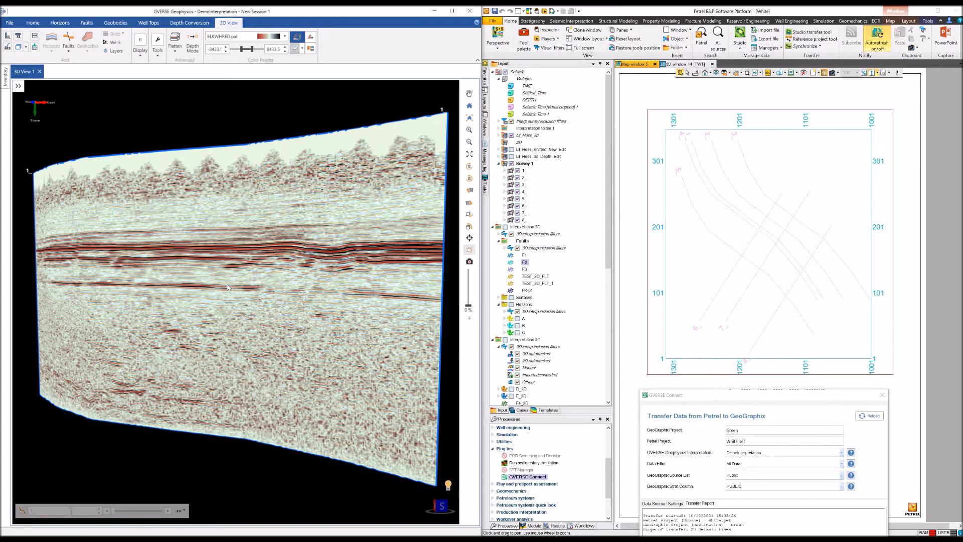
# - Display line 1 in Petrel's 3D window and match its orientation to compare it with the transferred line
pyautogui.click(694, 65)
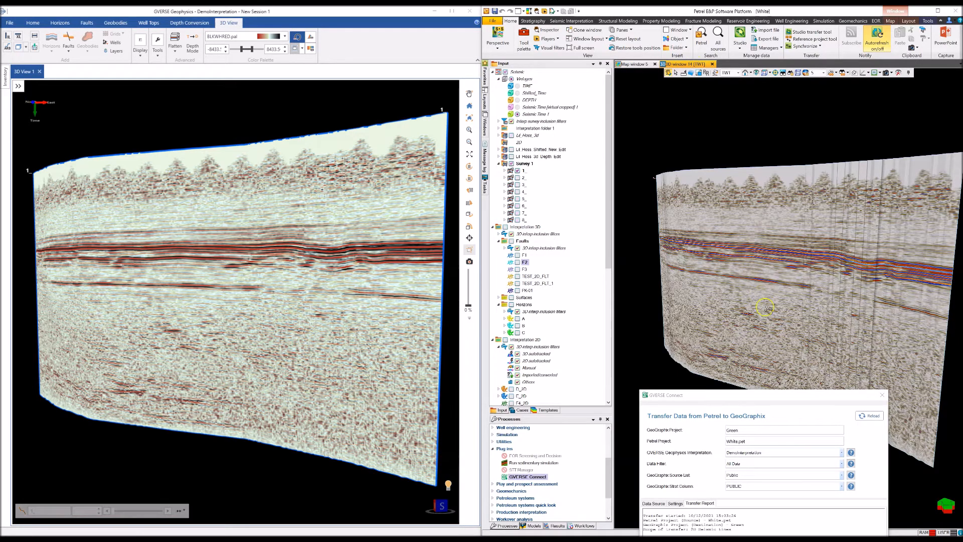
pyautogui.scroll(2, 759, 280)
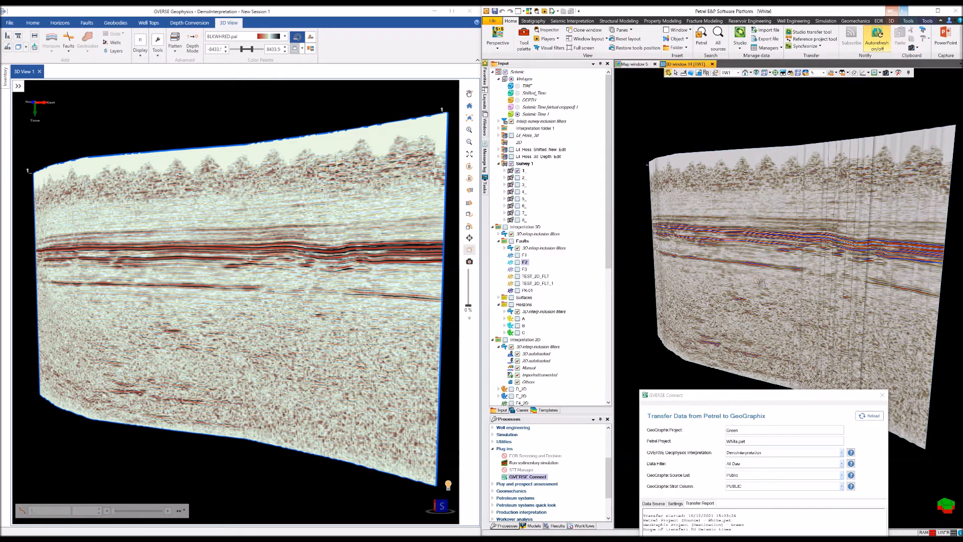
pyautogui.moveTo(769, 283); pyautogui.dragTo(742, 314)
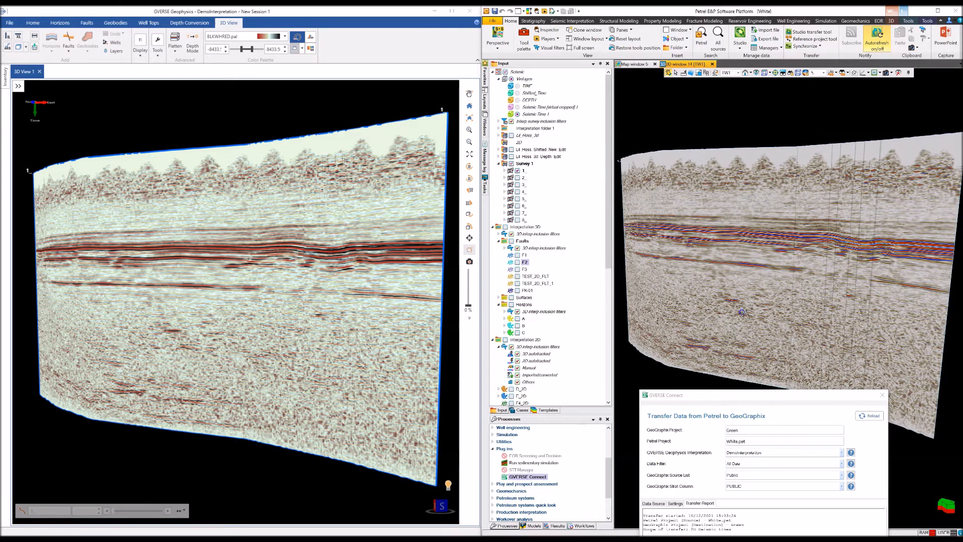
pyautogui.scroll(-2, 304, 295)
pyautogui.scroll(3, 304, 295)
# - Return to the data source selection, clear the Survey 1 lines and collapse the Seismic folder
pyautogui.moveTo(707, 396); pyautogui.dragTo(699, 206)
pyautogui.click(649, 315)
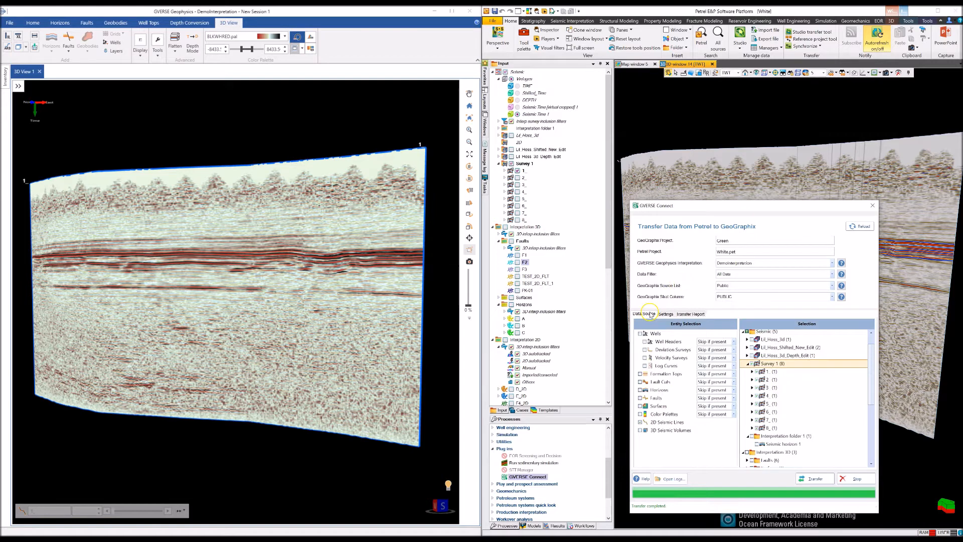
pyautogui.click(750, 364)
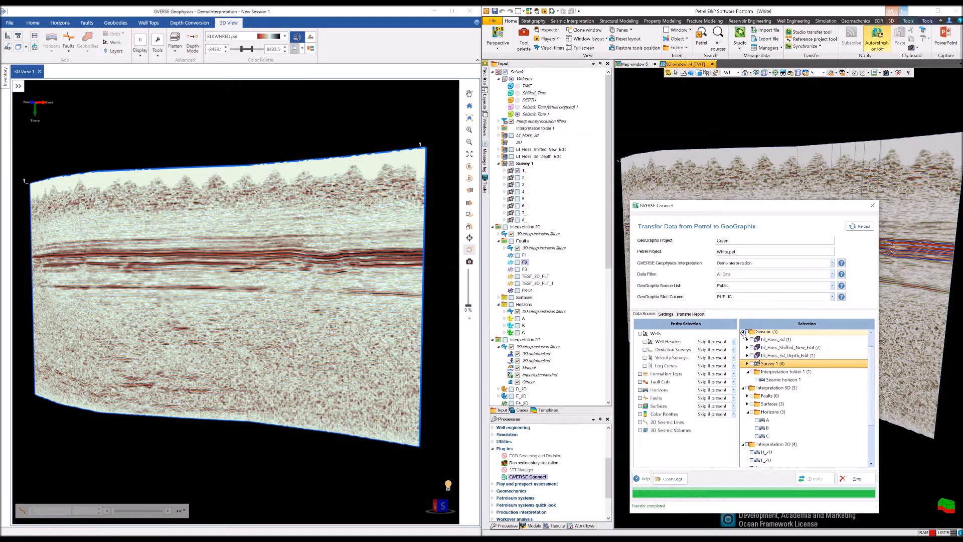
pyautogui.click(743, 332)
# - Select the Seismic (default) palette in the Seismic group of the color palettes and run its transfer
pyautogui.scroll(-1, 747, 366)
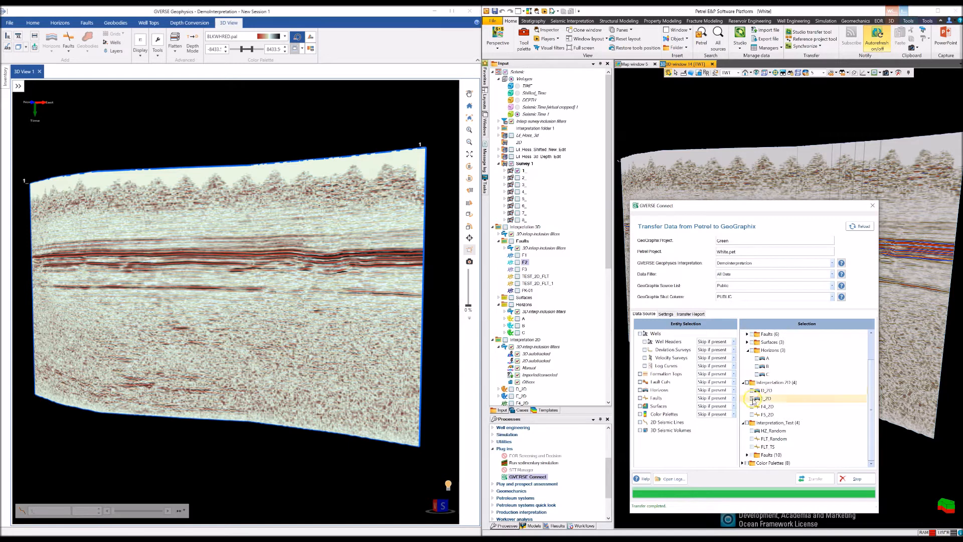
pyautogui.click(742, 463)
pyautogui.scroll(-2, 765, 456)
pyautogui.scroll(-1, 765, 458)
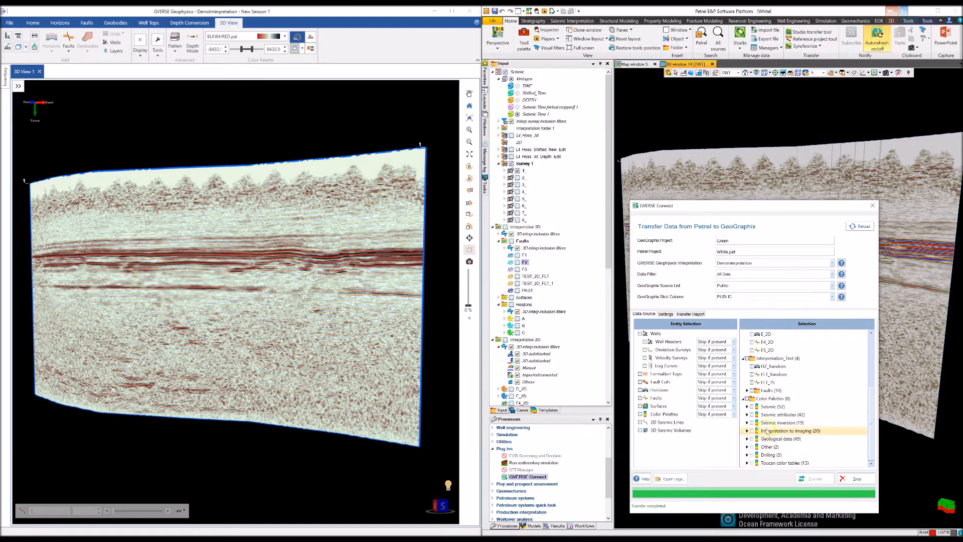
pyautogui.click(747, 407)
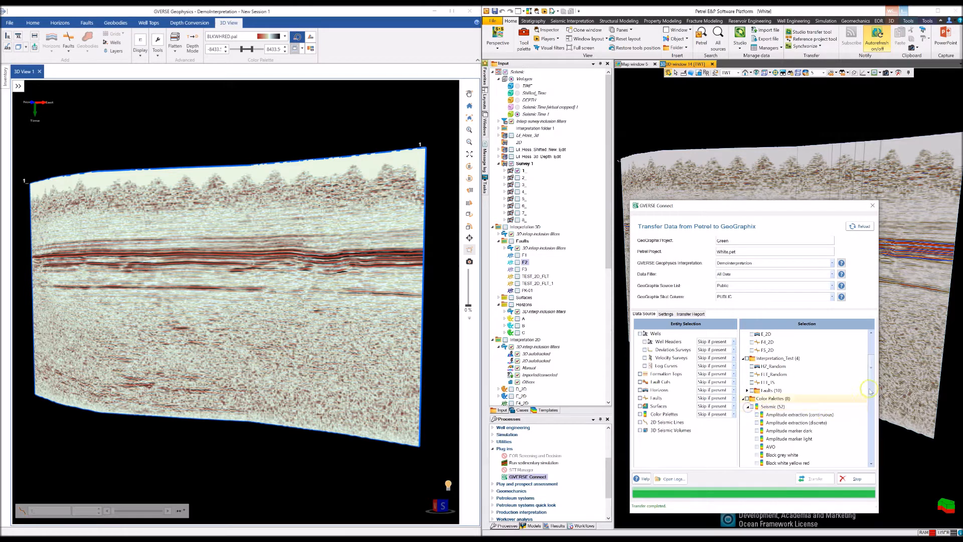
pyautogui.moveTo(872, 382); pyautogui.dragTo(875, 424)
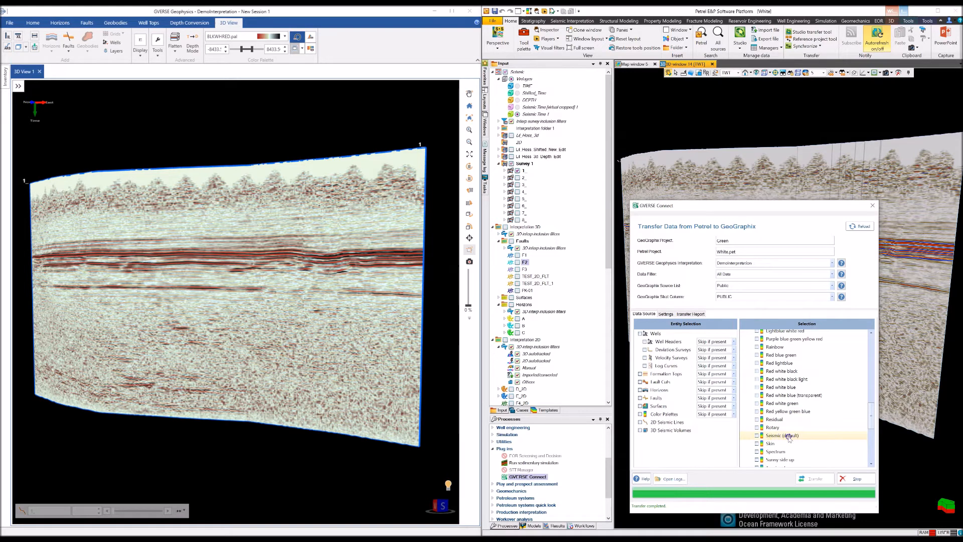
pyautogui.click(757, 436)
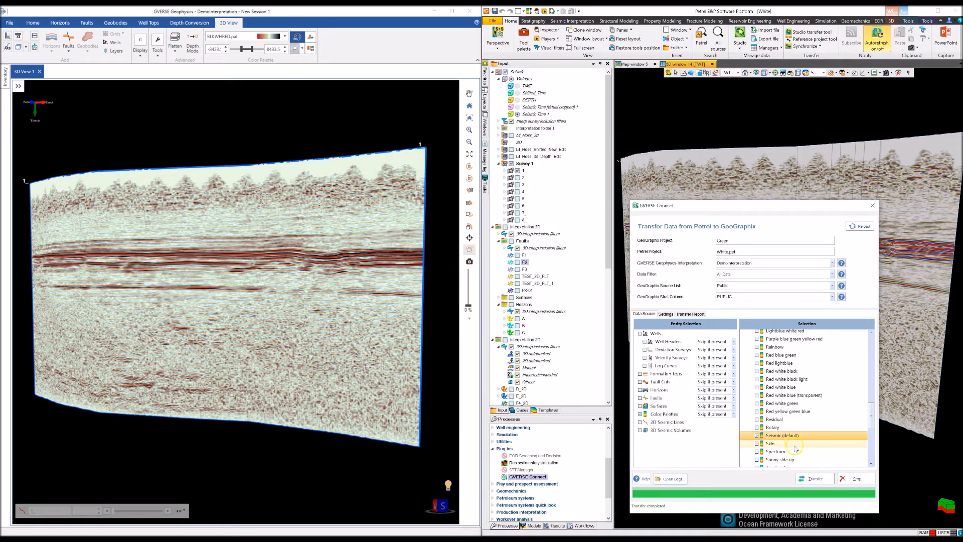
pyautogui.click(808, 477)
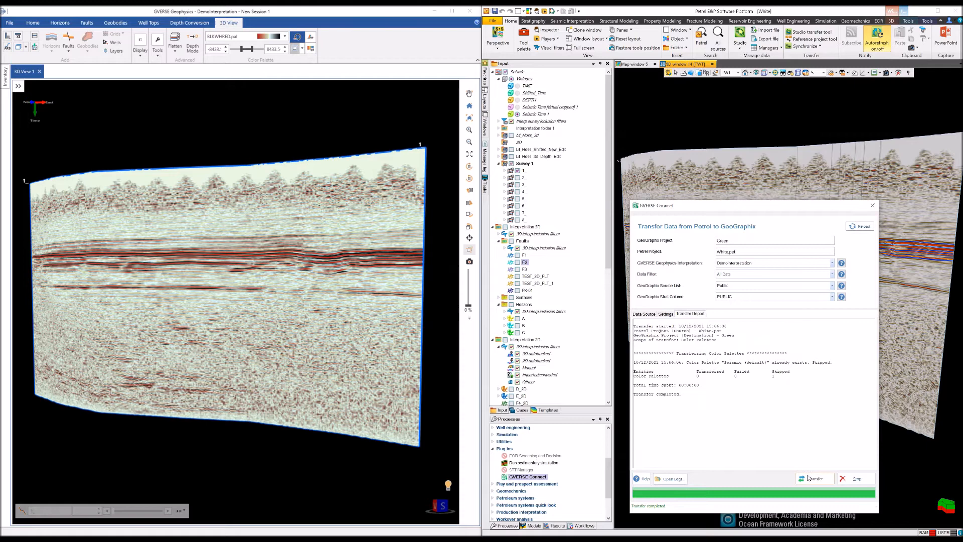
# - Apply the PTRL_Seismic (default).pal palette to line 1 in the GVERSE 3D view and base its amplitude range on the survey
pyautogui.click(248, 38)
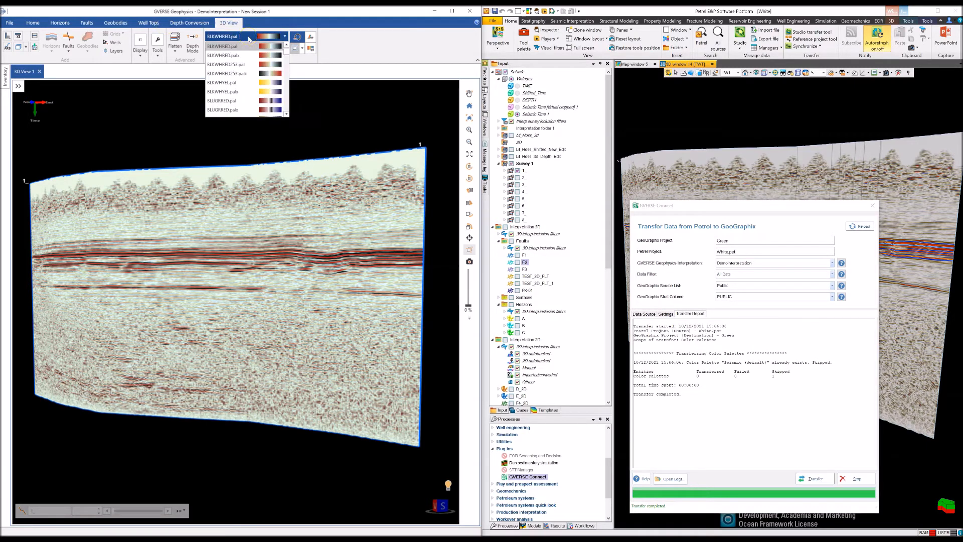
pyautogui.scroll(-10, 235, 111)
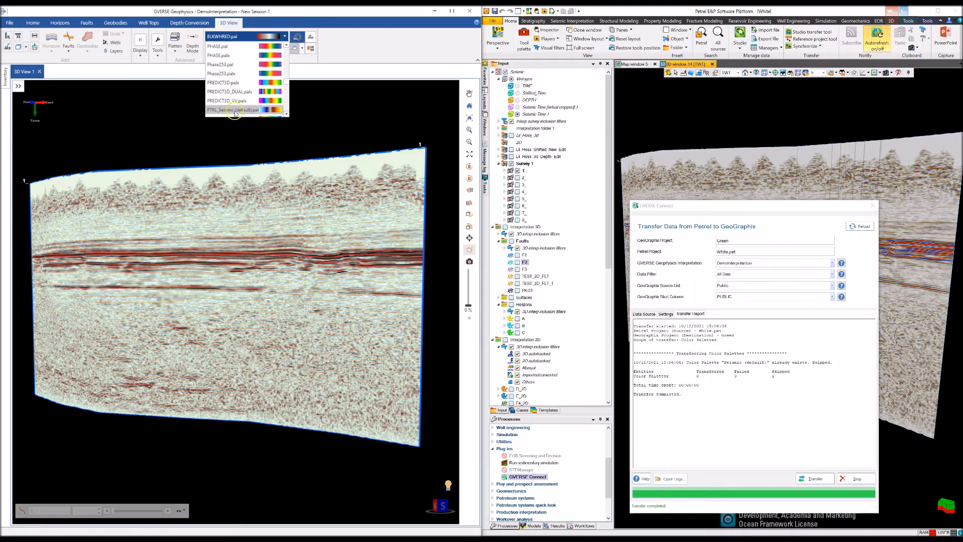
pyautogui.click(235, 111)
pyautogui.click(302, 49)
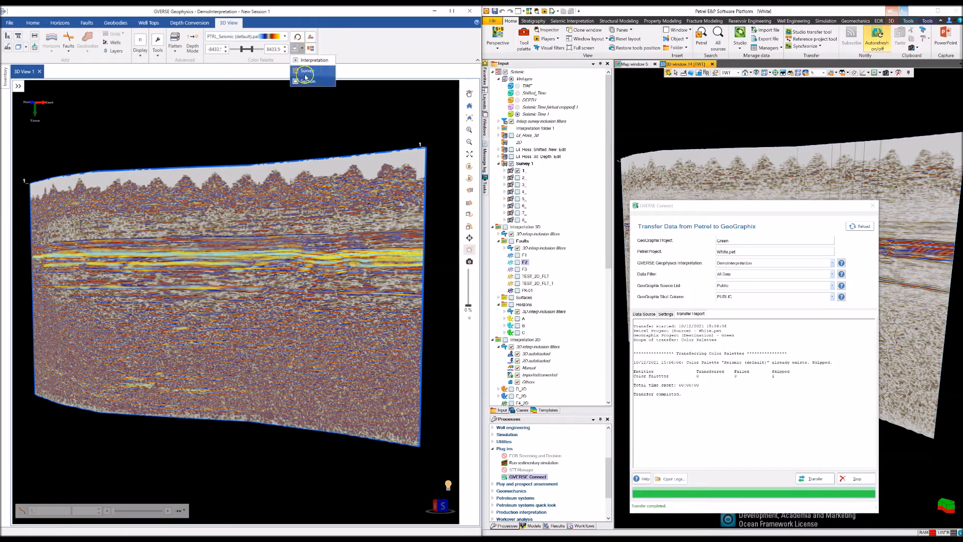
pyautogui.click(304, 74)
# - Compare the recolored line 1 in the GVERSE 3D view with the same line in Petrel
pyautogui.moveTo(681, 207); pyautogui.dragTo(702, 439)
pyautogui.scroll(-2, 302, 295)
pyautogui.moveTo(302, 293); pyautogui.dragTo(296, 293)
pyautogui.moveTo(741, 302); pyautogui.dragTo(740, 312)
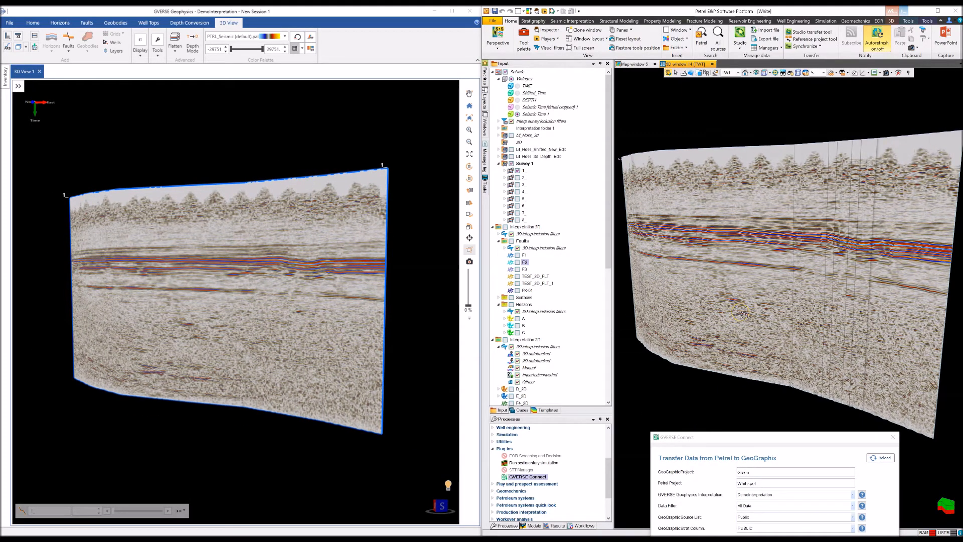
pyautogui.click(756, 346)
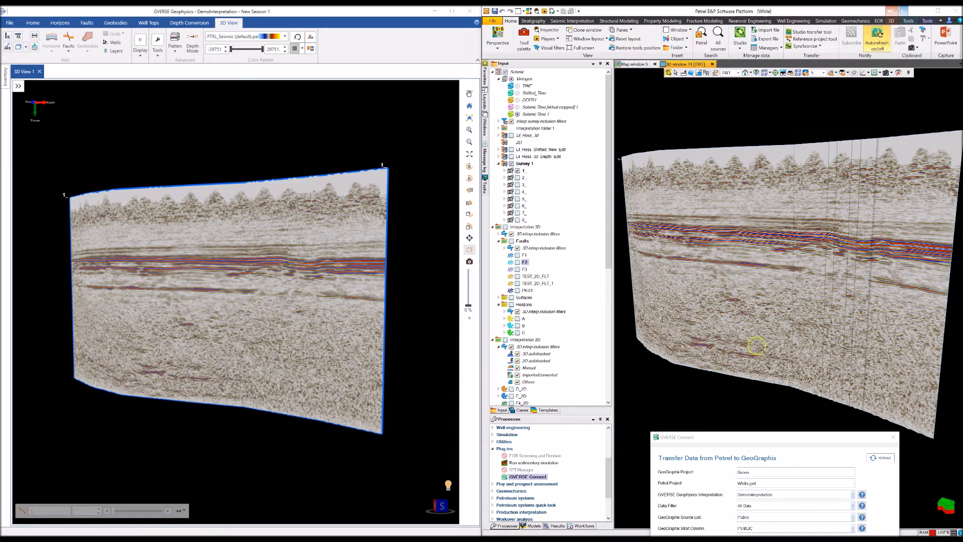
# - Return to the data source selection, clear the color palette selection and collapse the Color Palettes and Interpretation_Test folders
pyautogui.moveTo(781, 438); pyautogui.dragTo(790, 216)
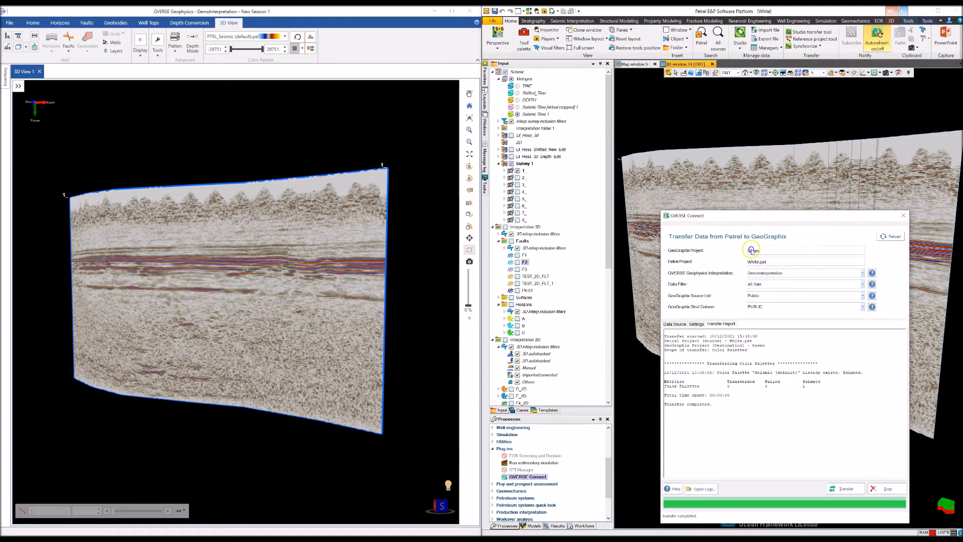
pyautogui.click(674, 323)
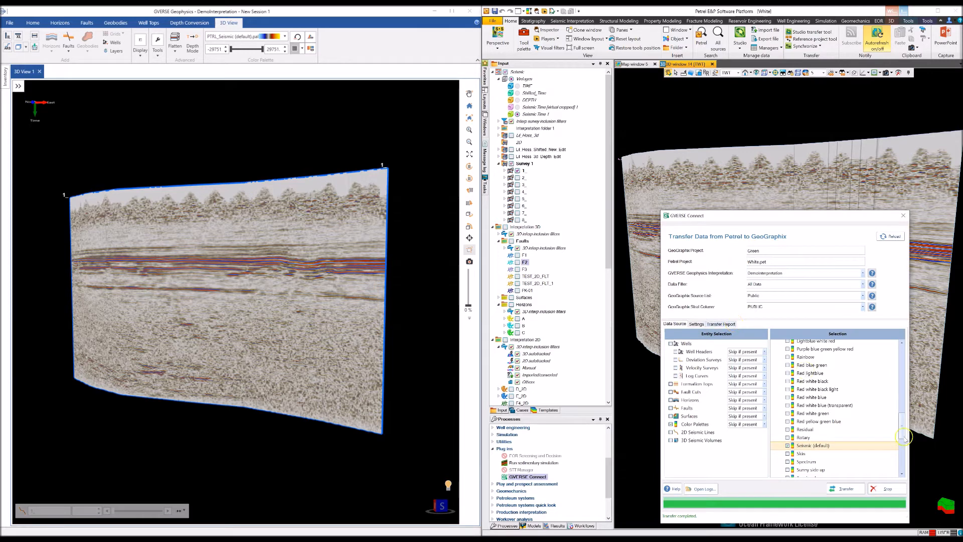
pyautogui.moveTo(902, 426); pyautogui.dragTo(902, 379)
pyautogui.click(772, 420)
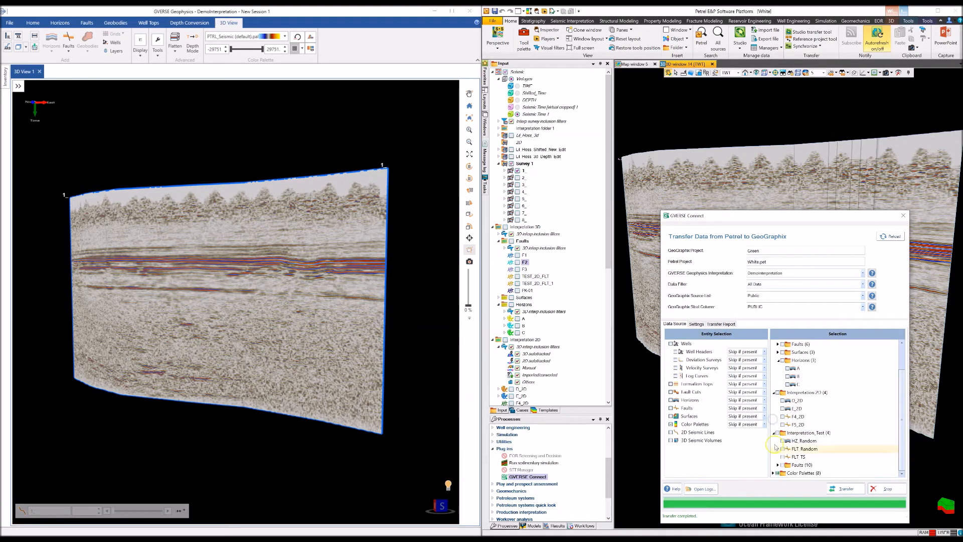
pyautogui.click(777, 472)
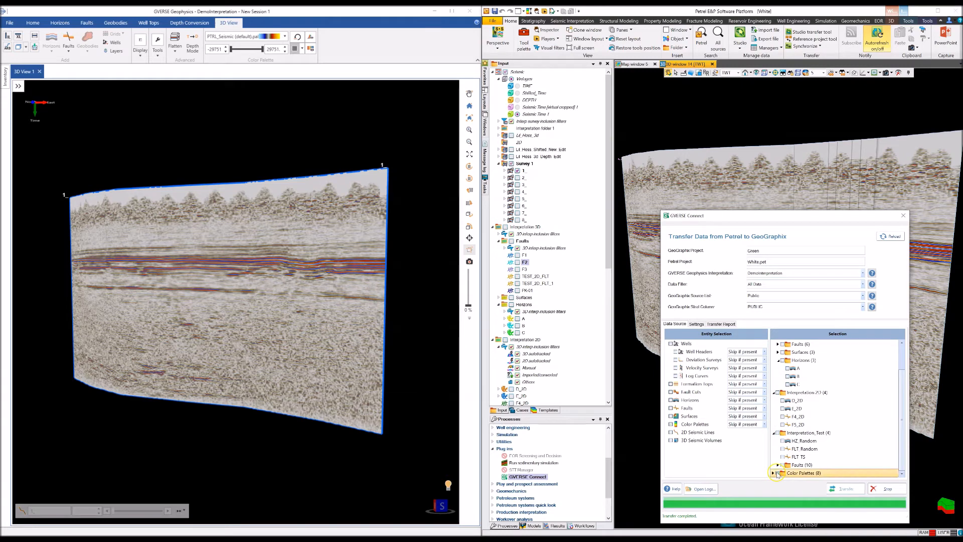
pyautogui.click(775, 432)
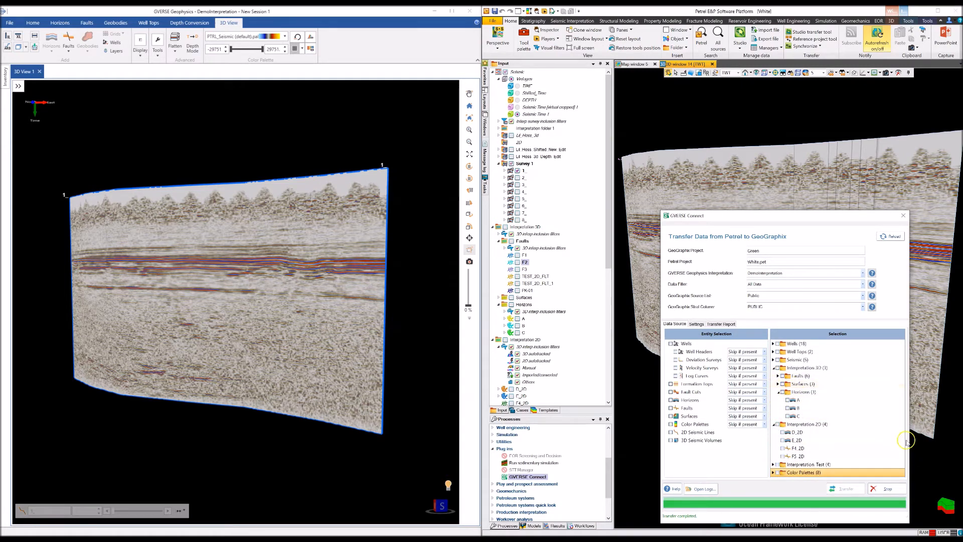
# - Mark horizons A, B and C in the Interpretation 3D folder for transfer
pyautogui.click(767, 323)
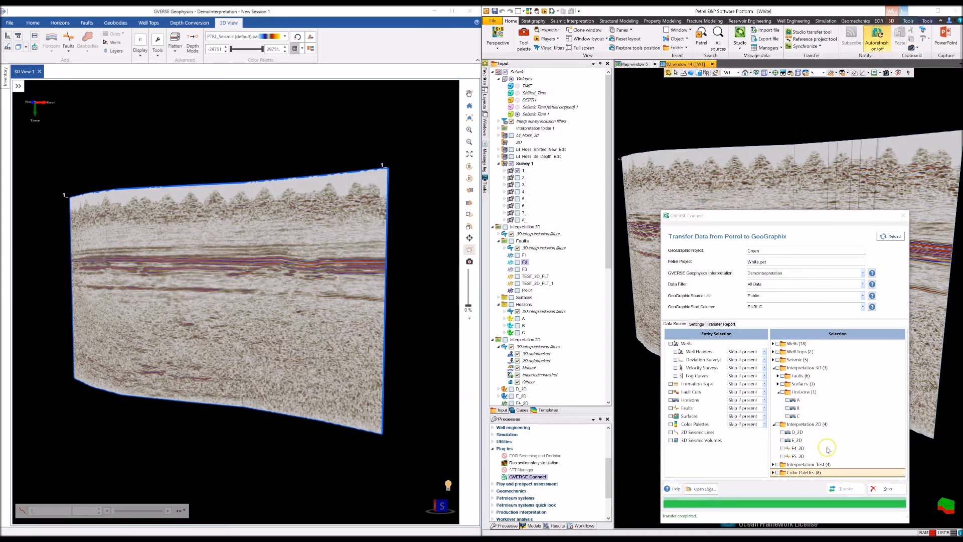
pyautogui.click(787, 400)
pyautogui.click(787, 408)
pyautogui.click(787, 416)
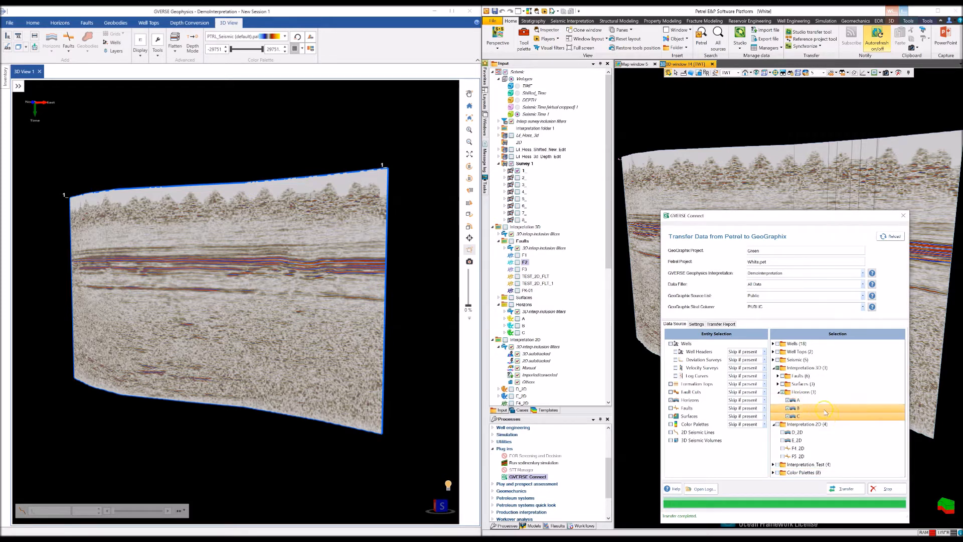
# - Expand the Faults folder under Interpretation 3D and mark faults F1, F2 and F3 for transfer
pyautogui.click(777, 375)
pyautogui.click(787, 384)
pyautogui.click(786, 391)
pyautogui.click(787, 400)
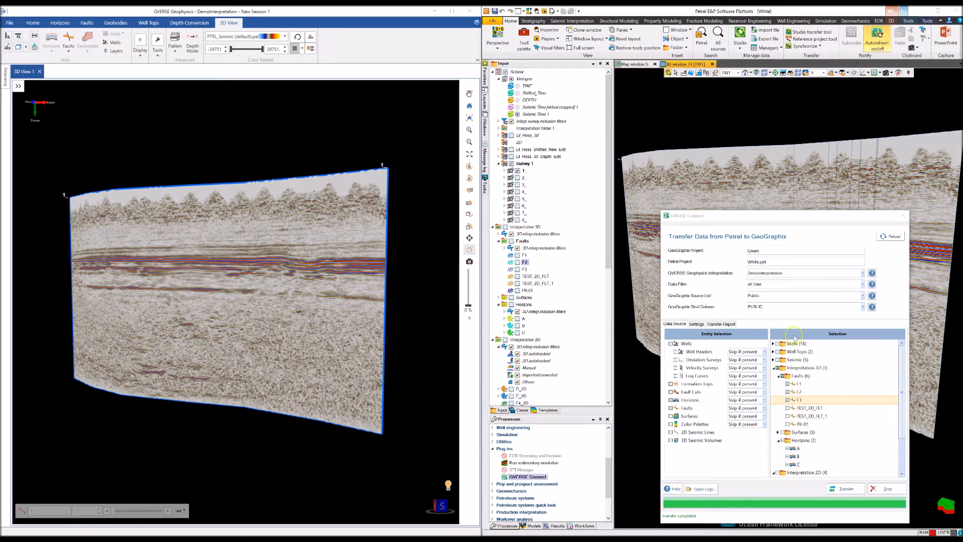
# - Choose DemoInterpretation as the GVERSE Geophysics interpretation and transfer the marked horizons and faults to GeoGraphix
pyautogui.click(862, 273)
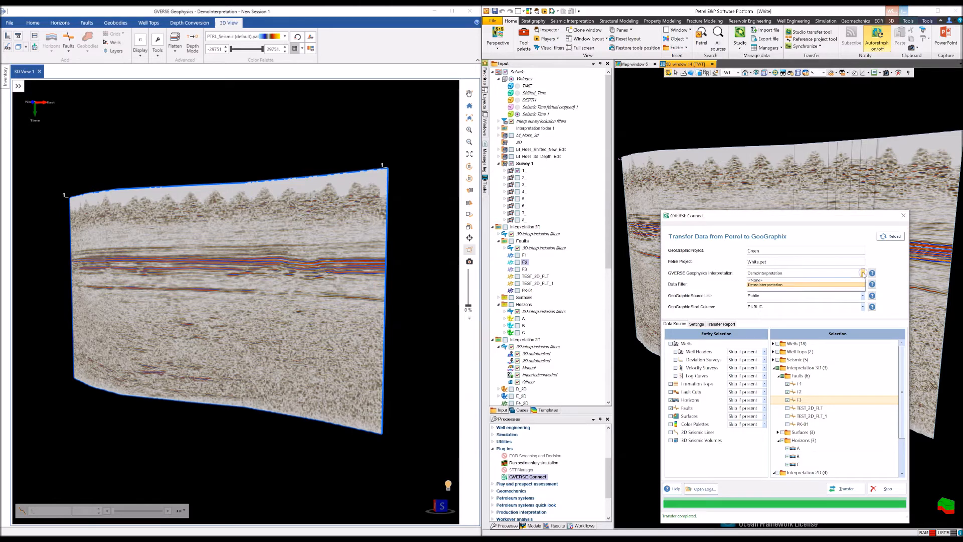
pyautogui.click(858, 285)
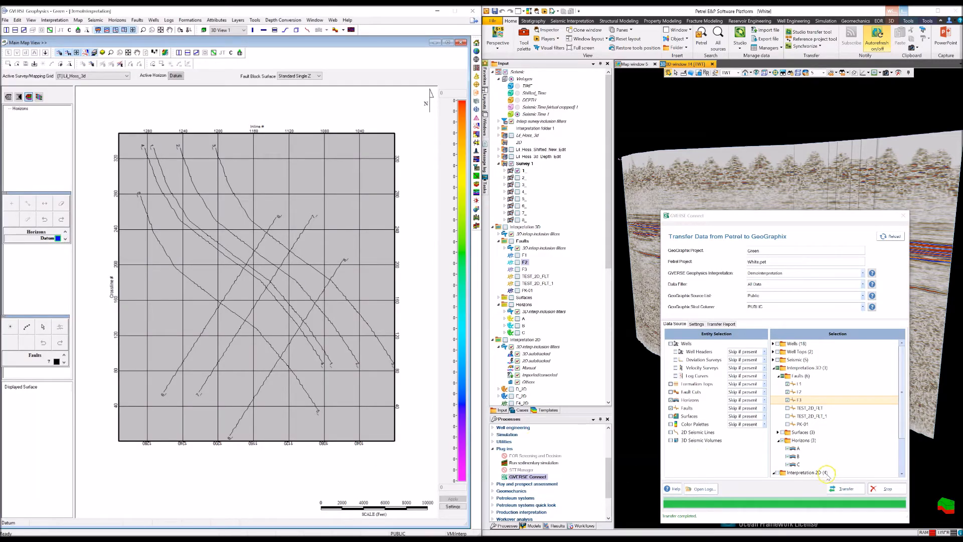
pyautogui.click(844, 488)
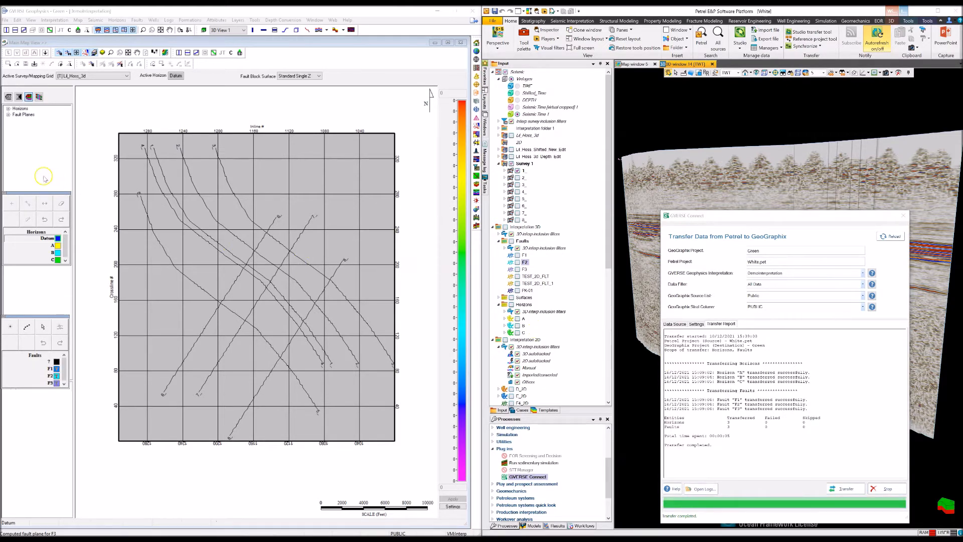
# - Expand the transferred horizons and fault planes in GVERSE Geophysics and display horizon B's time on the main map
pyautogui.click(8, 108)
pyautogui.click(8, 132)
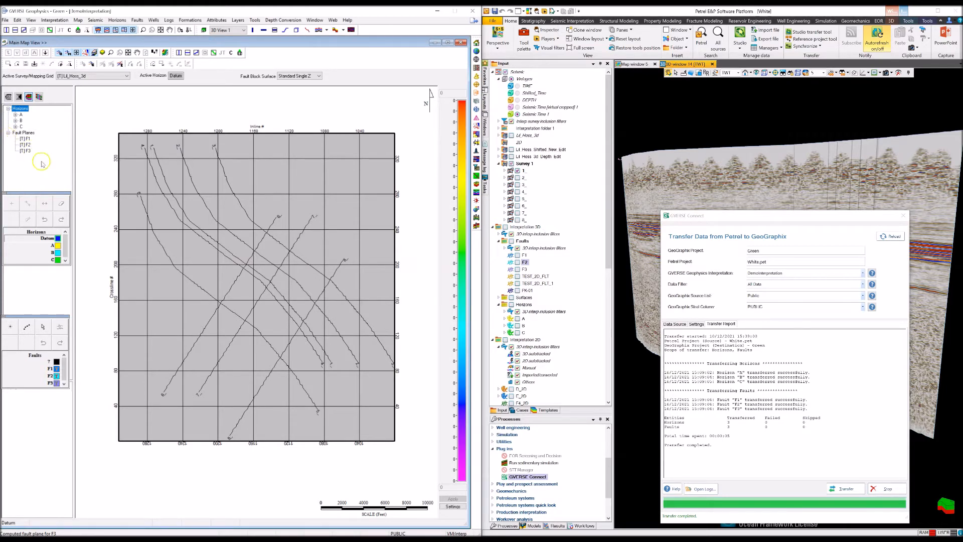
pyautogui.doubleClick(22, 120)
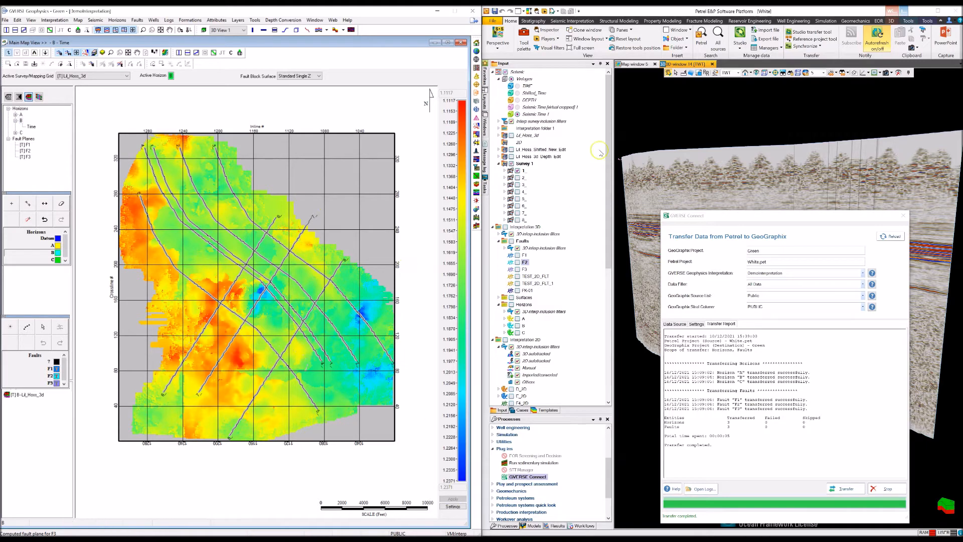
# - Show horizon B in Petrel's map window and compare it with the GVERSE map, keeping the transfer dialog out of the way meanwhile
pyautogui.click(635, 63)
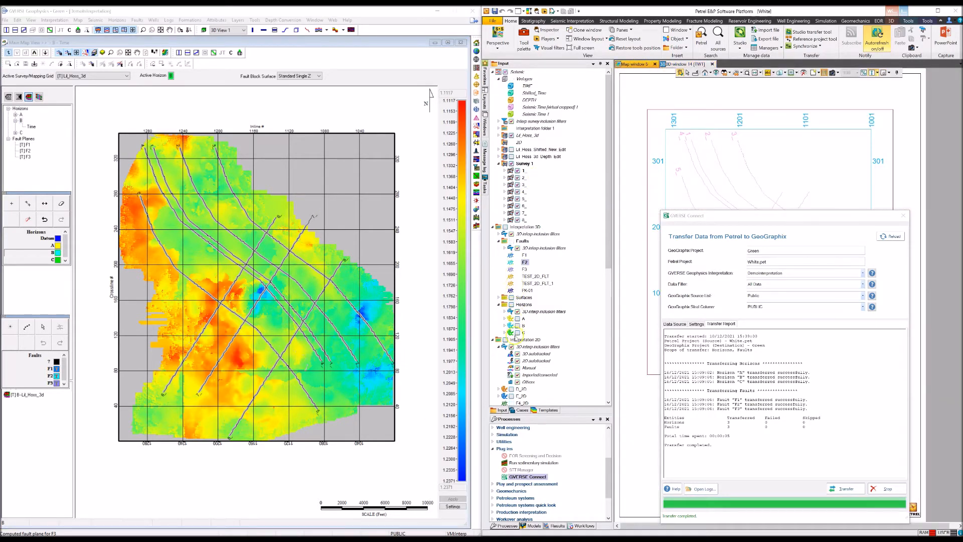
pyautogui.moveTo(804, 215); pyautogui.dragTo(792, 438)
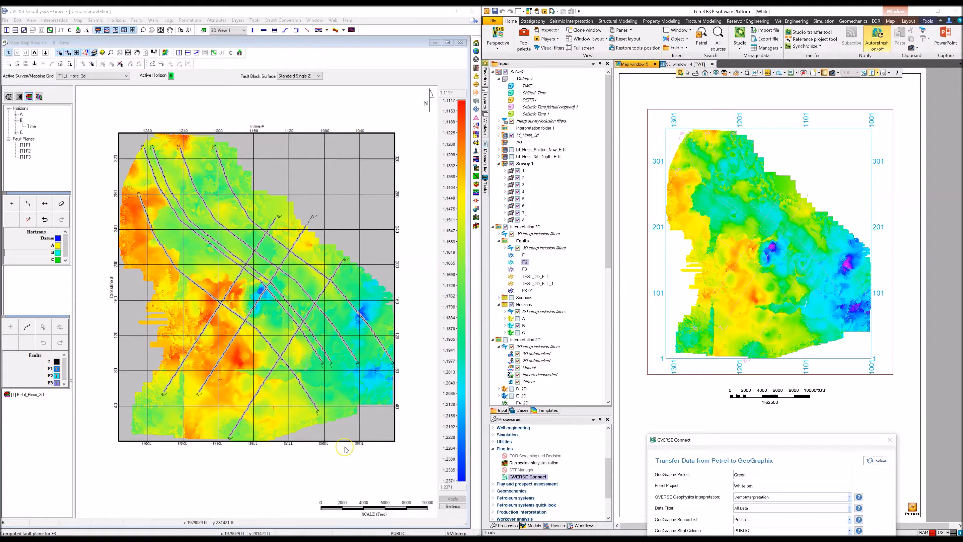
pyautogui.click(431, 382)
pyautogui.moveTo(760, 436); pyautogui.dragTo(710, 168)
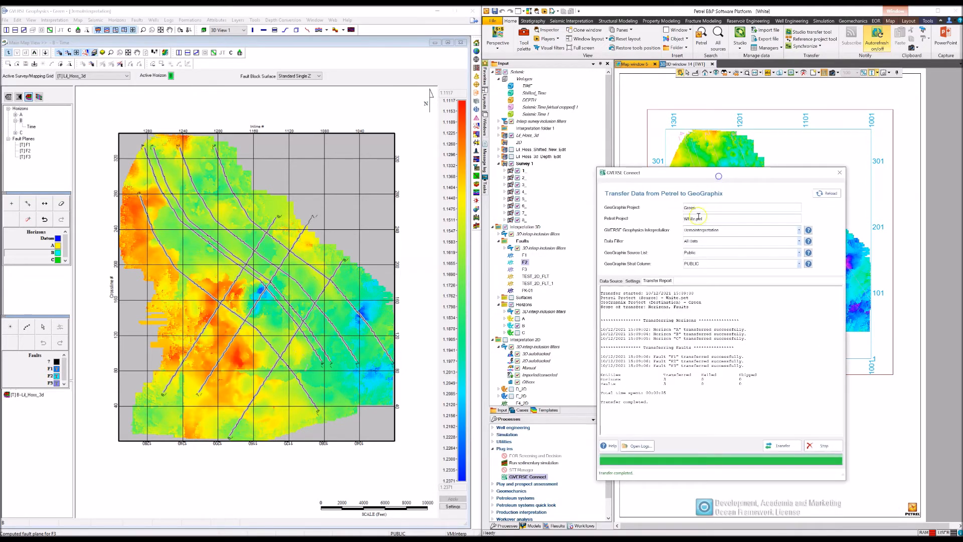
# - Return to the data source selection, clear everything marked under Interpretation 3D and collapse the Interpretation 3D and Interpretation 2D folders
pyautogui.click(612, 281)
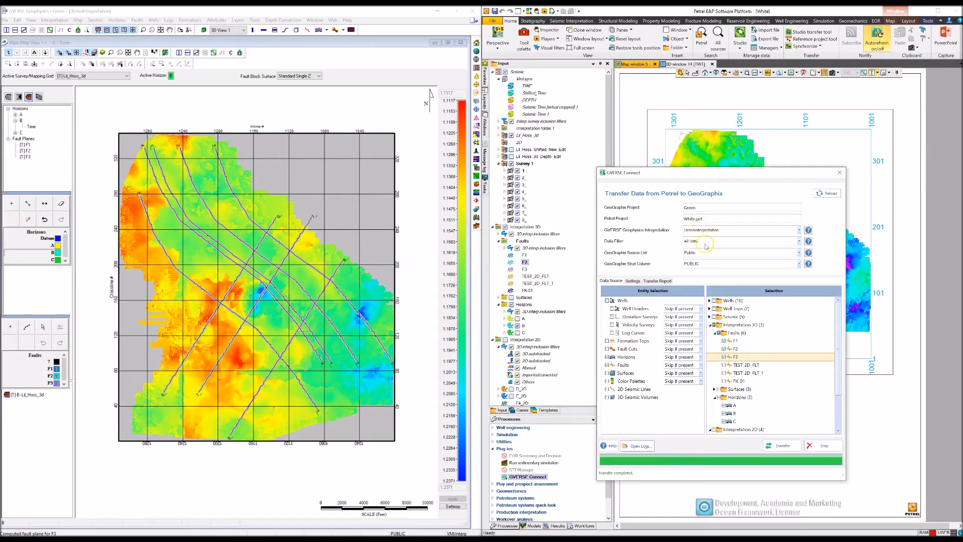
pyautogui.click(712, 325)
pyautogui.click(709, 326)
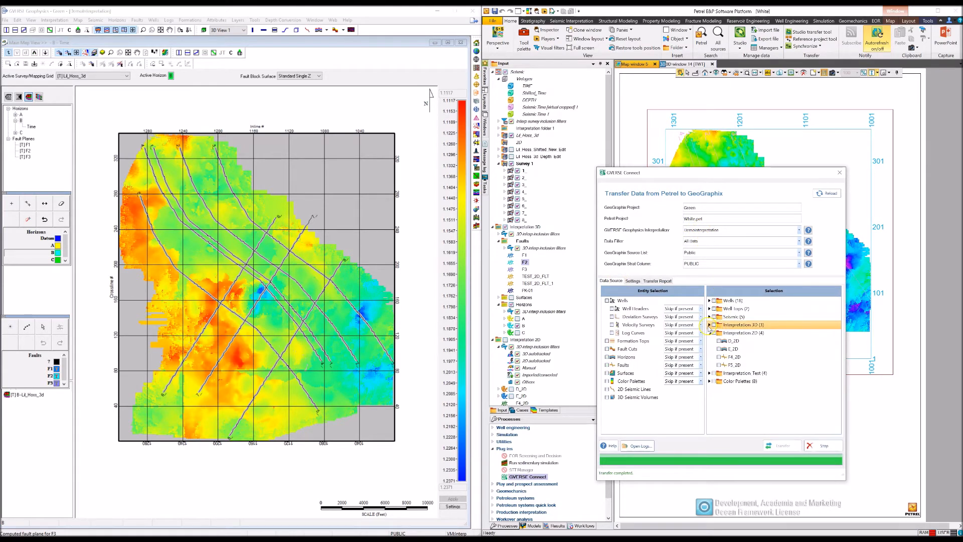
pyautogui.click(709, 333)
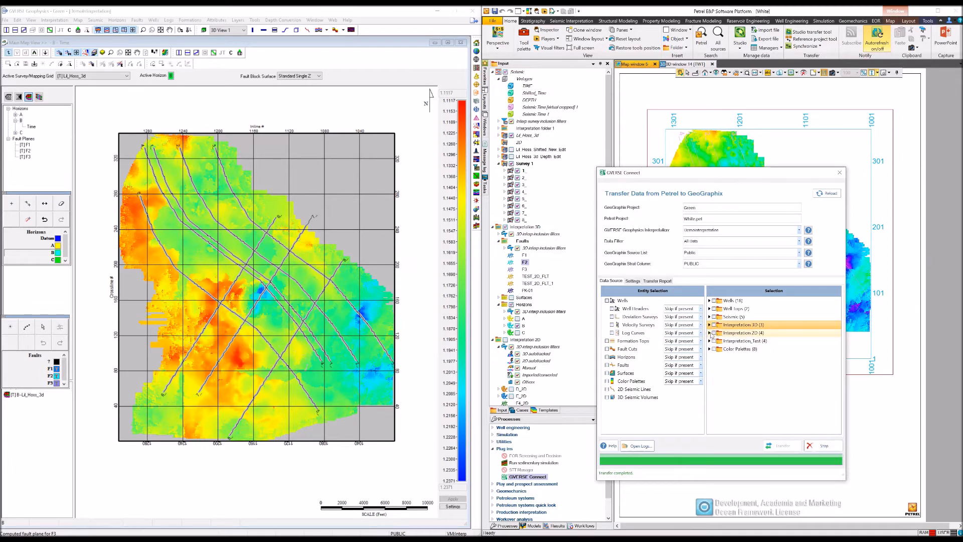
# - Reopen Interpretation 3D, collapse its Faults and Horizons folders and expand the Surfaces folder
pyautogui.click(708, 325)
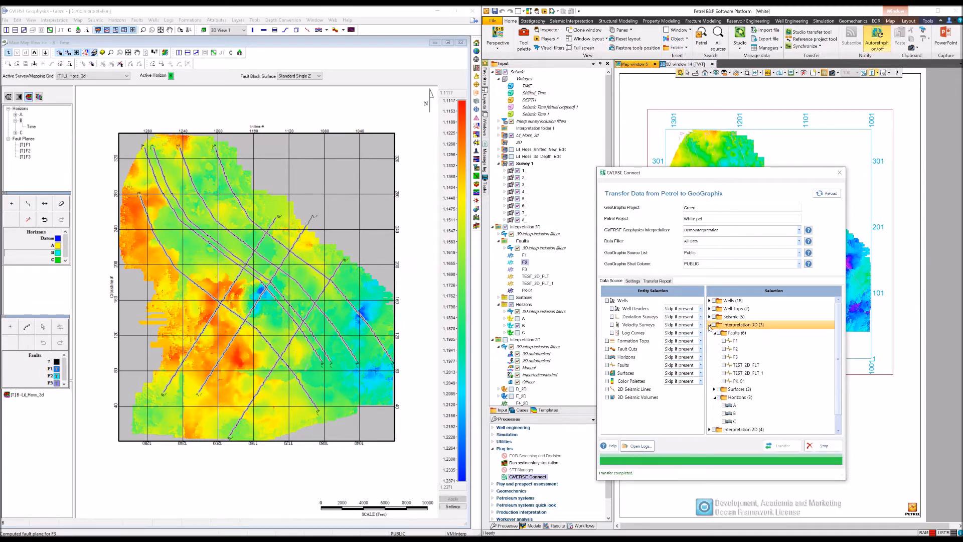
pyautogui.click(714, 333)
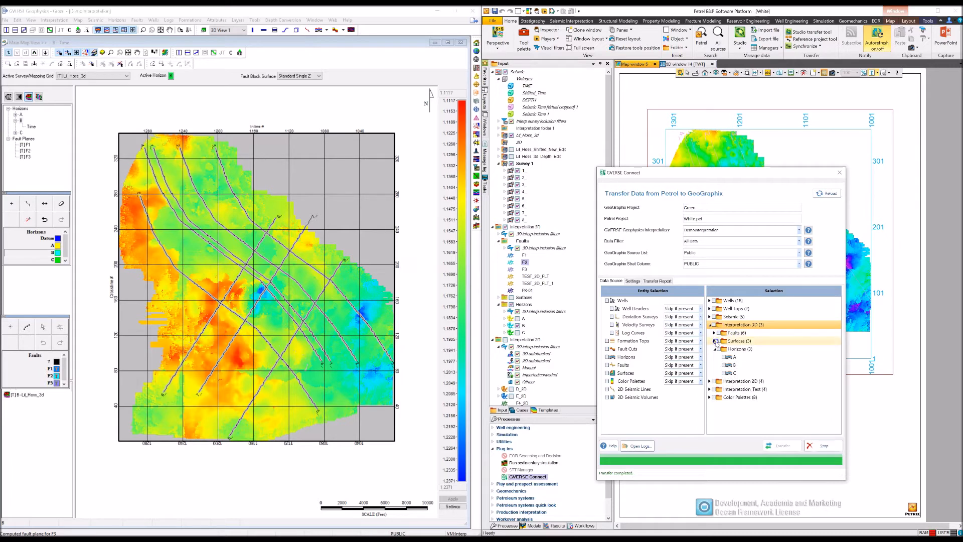
pyautogui.click(715, 349)
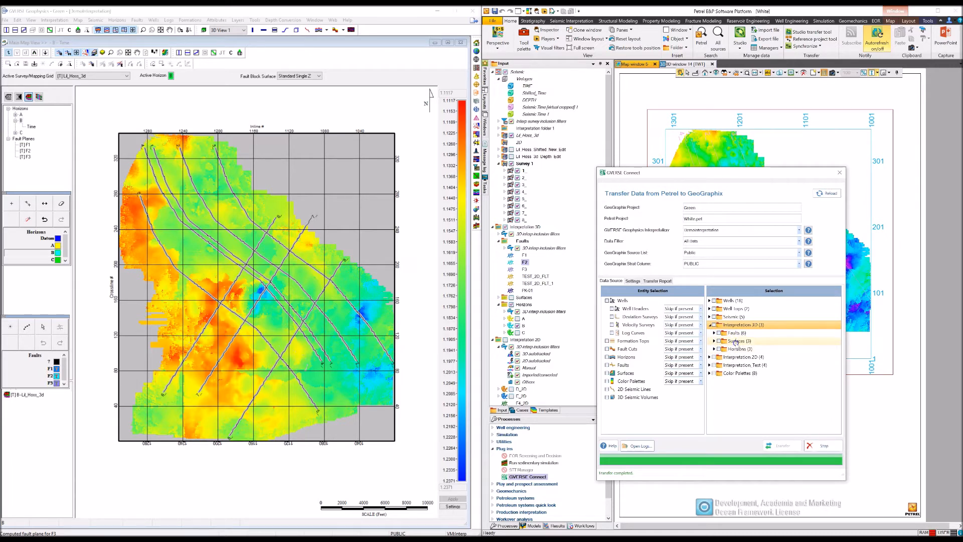
pyautogui.click(713, 341)
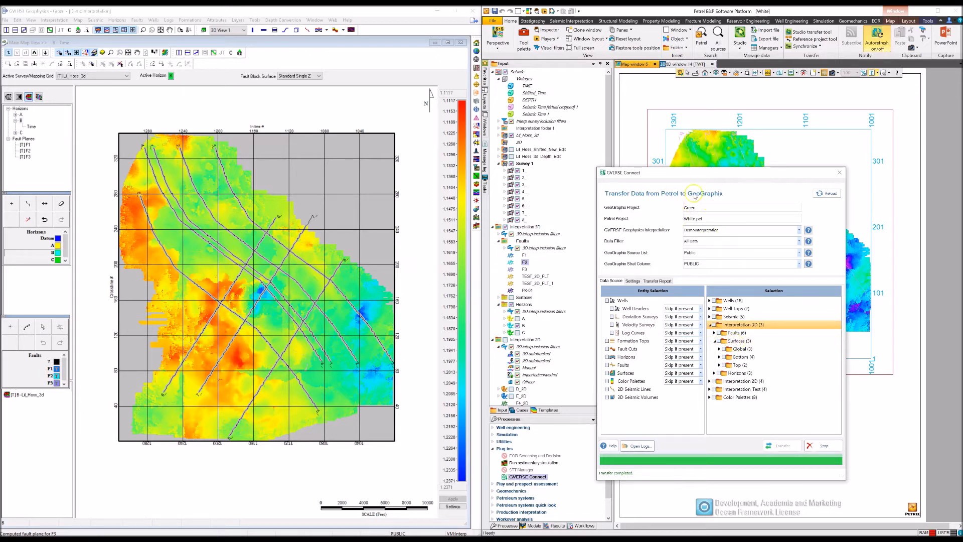
# - Bring up ProjectExplorer beside Petrel and transfer the surfaces B subsea and E SUBSEA from the Global surfaces folder
pyautogui.click(297, 539)
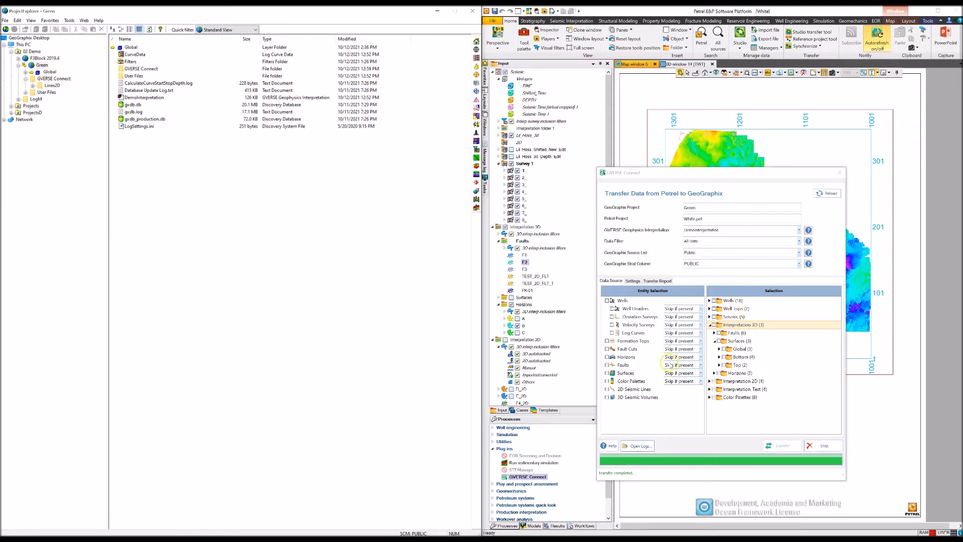
pyautogui.click(691, 402)
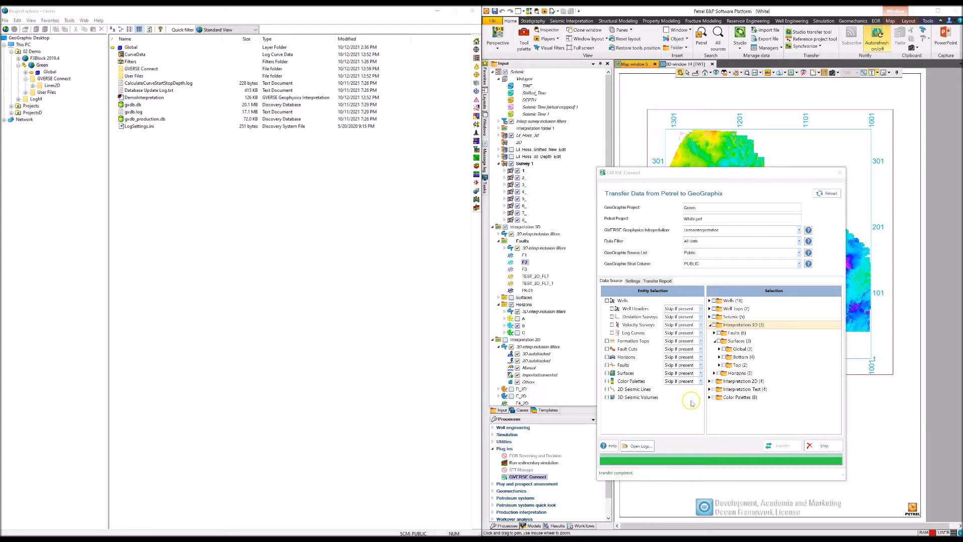
pyautogui.click(719, 348)
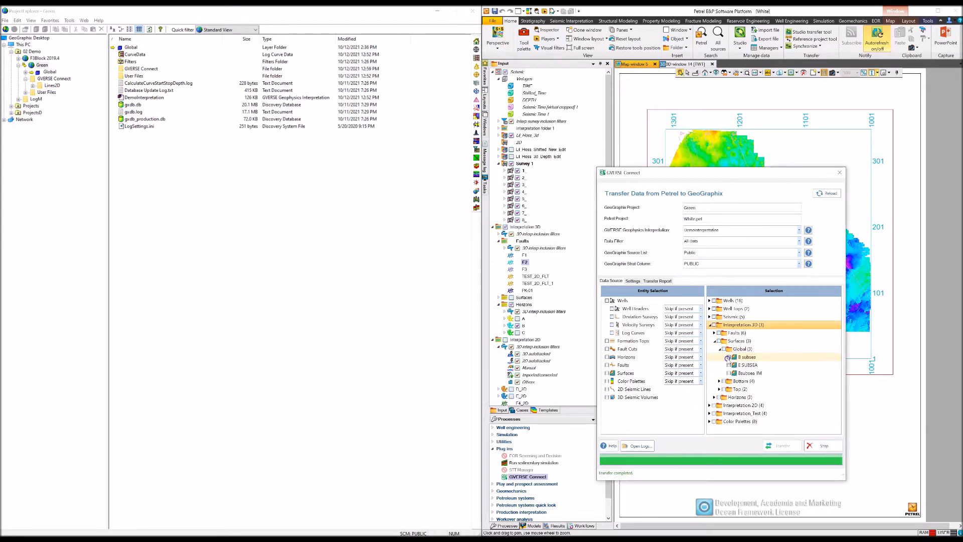
pyautogui.click(728, 357)
pyautogui.click(729, 364)
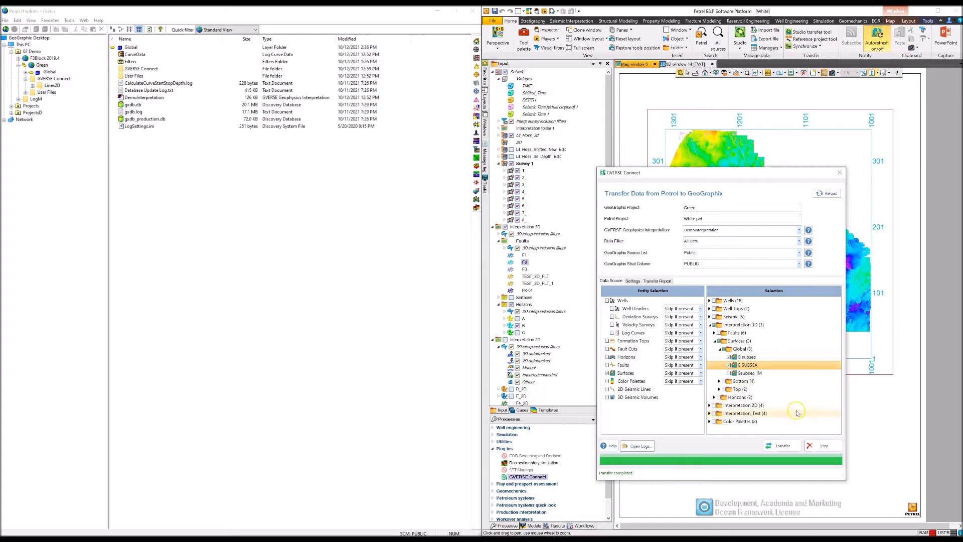
pyautogui.click(776, 445)
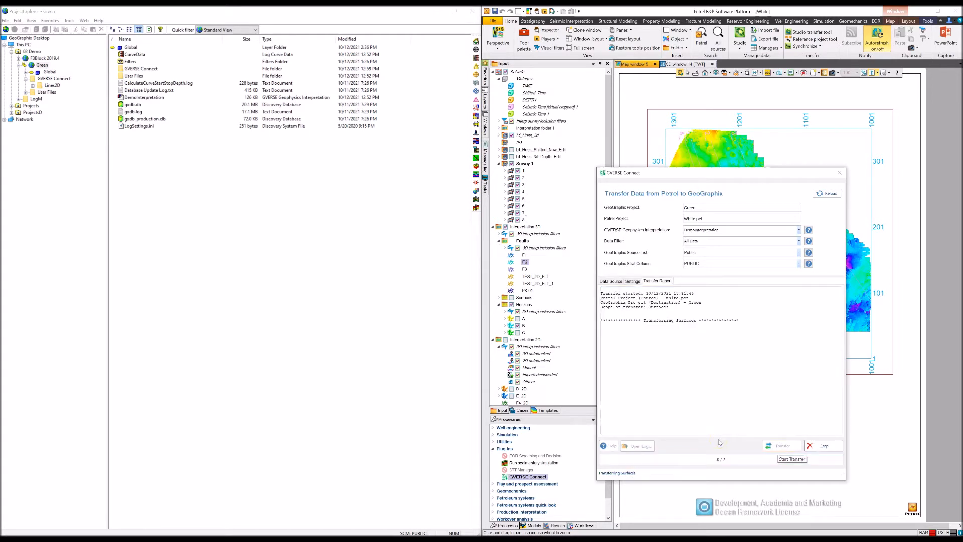
# - Open project Green's Global layer folder in ProjectExplorer and check it for the transferred surfaces
pyautogui.click(134, 55)
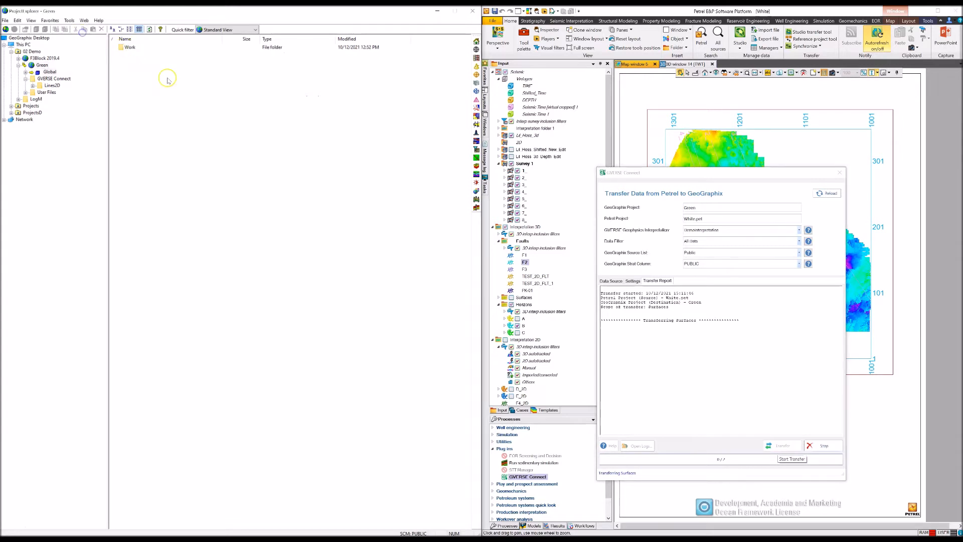
pyautogui.click(245, 166)
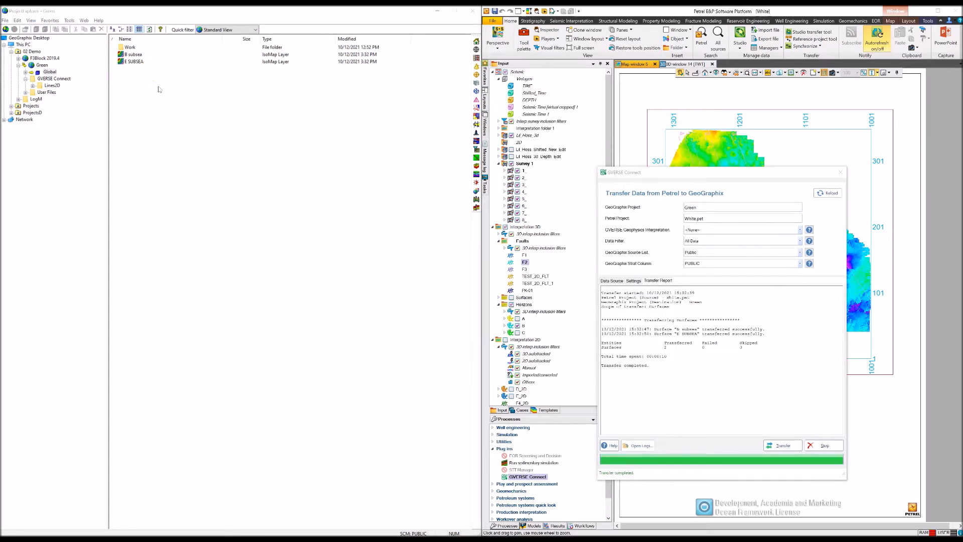
# - Return to the data source selection, clear the marked surfaces and collapse the Interpretation 3D folder
pyautogui.click(611, 280)
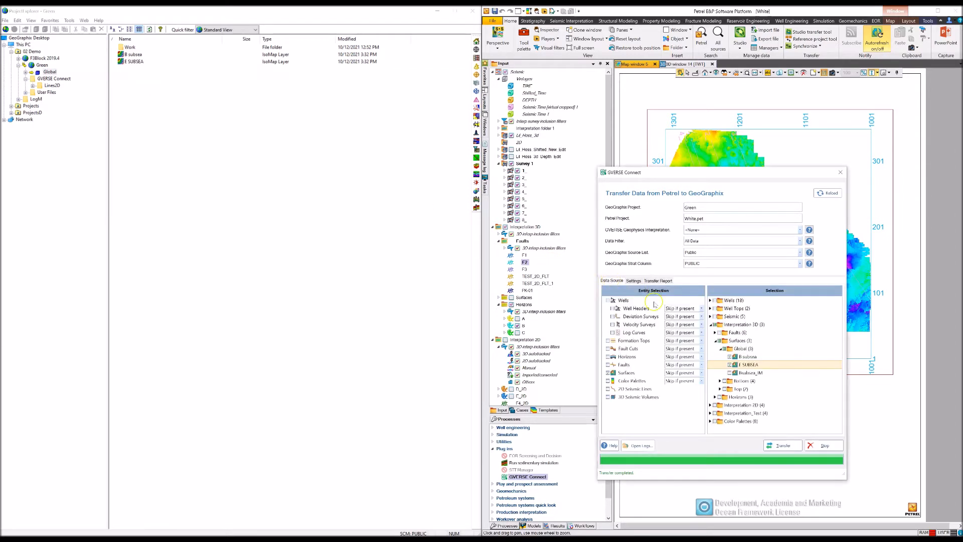
pyautogui.click(713, 325)
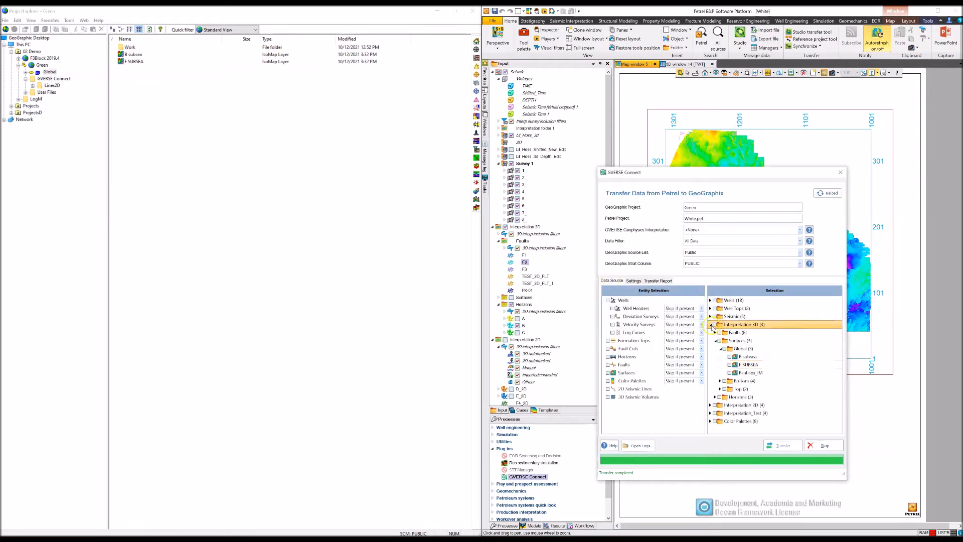
pyautogui.click(711, 325)
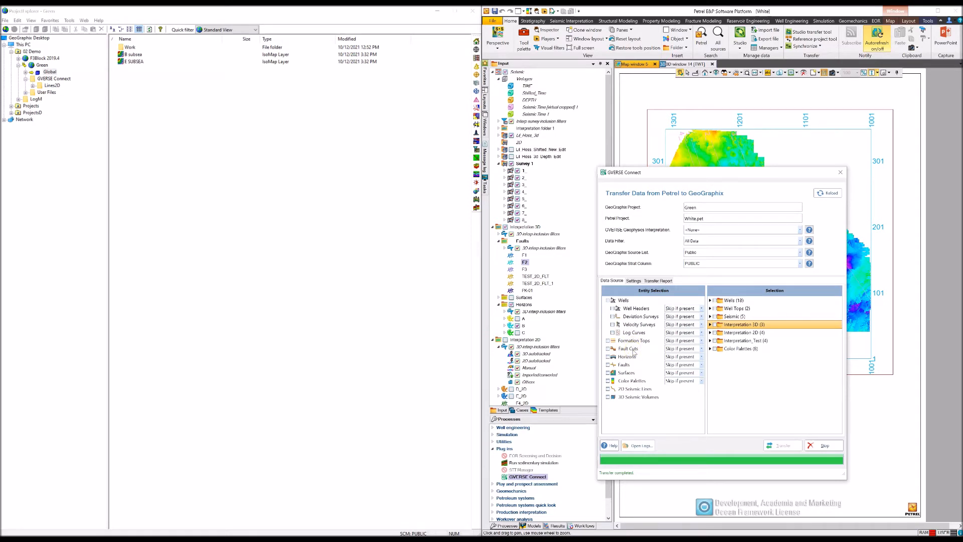
# - Include well headers, deviation surveys, velocity surveys, log curves, formation tops and fault cuts in the entities to transfer
pyautogui.click(612, 308)
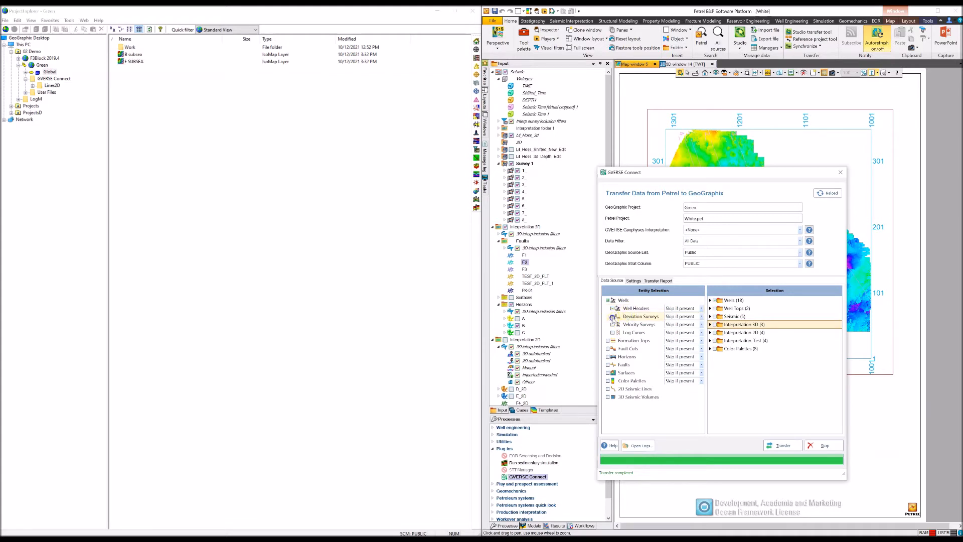
pyautogui.click(612, 317)
pyautogui.click(613, 325)
pyautogui.click(636, 326)
pyautogui.click(612, 332)
pyautogui.click(607, 348)
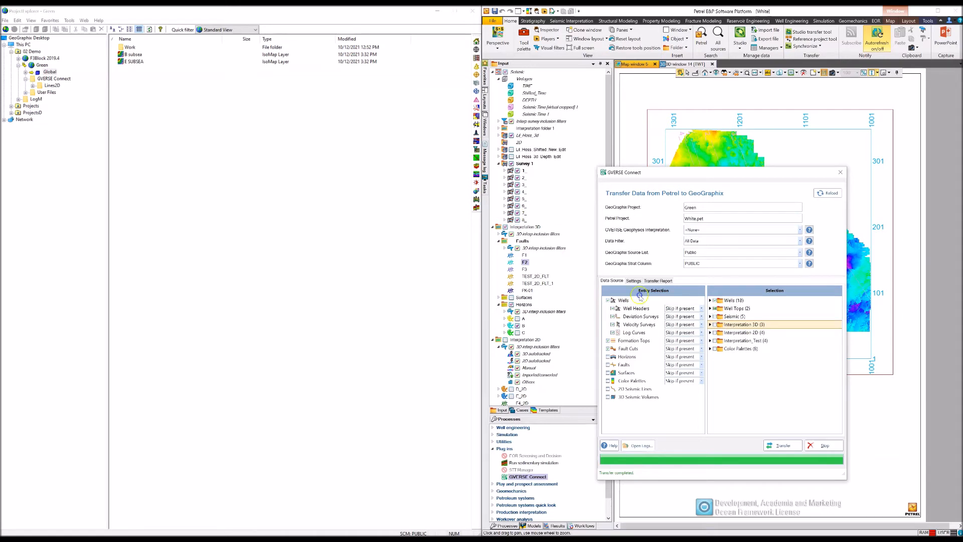
# - Expand the Stratigraphy well tops in the transfer selection and compare them with the Well Tops in Petrel's input tree
pyautogui.moveTo(707, 172); pyautogui.dragTo(743, 159)
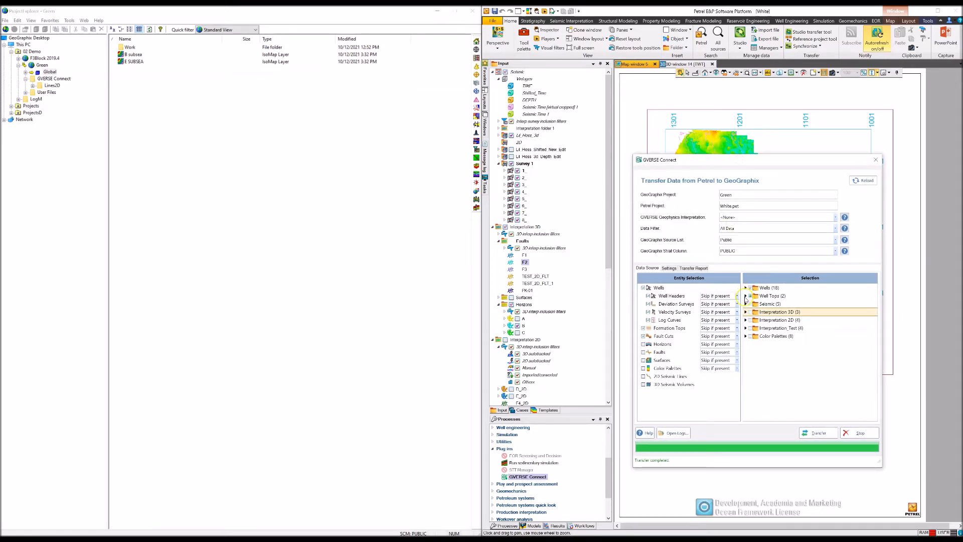
pyautogui.click(746, 296)
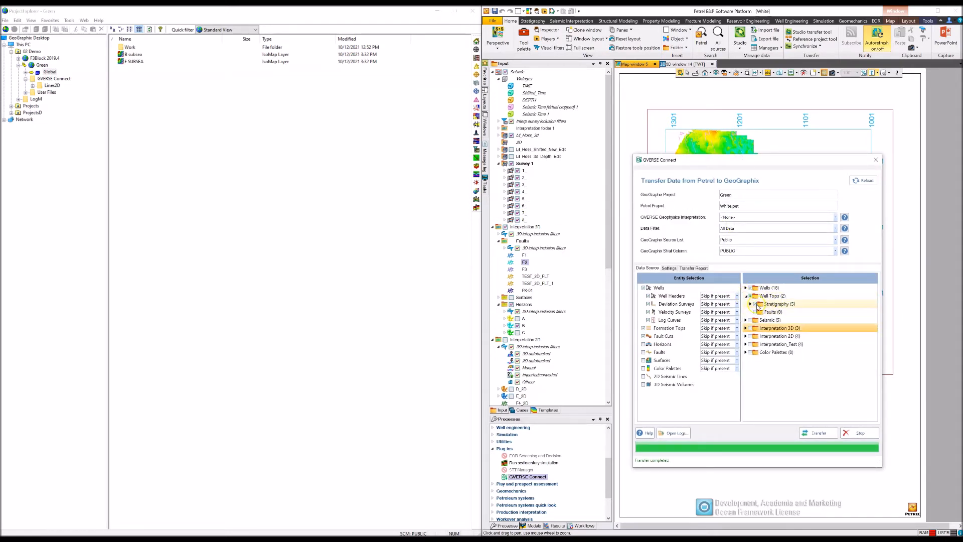
pyautogui.moveTo(608, 211); pyautogui.dragTo(605, 311)
pyautogui.click(492, 248)
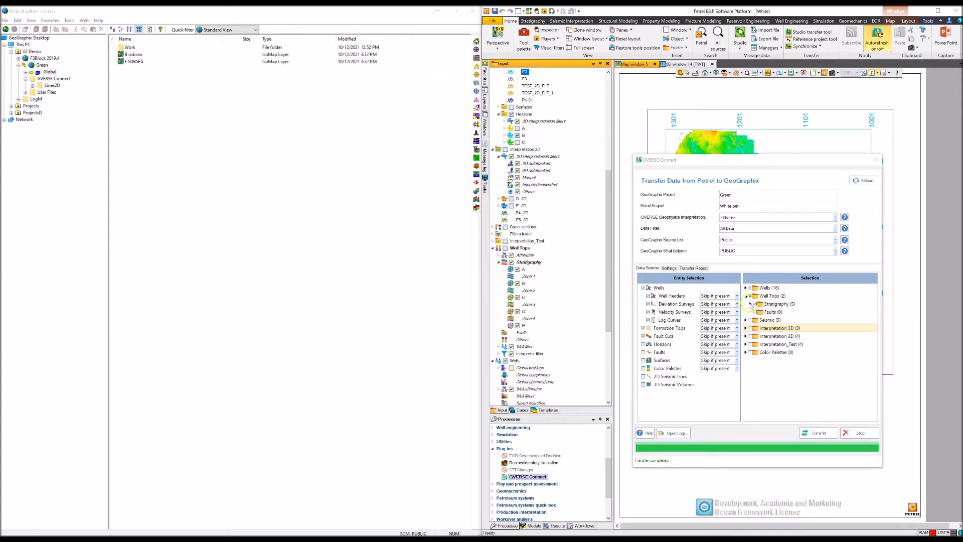
pyautogui.click(750, 303)
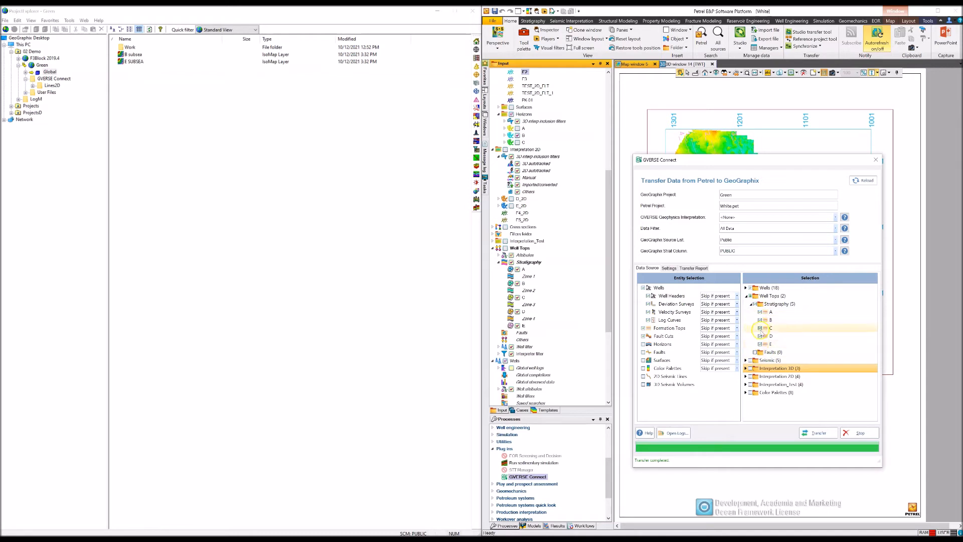
# - Exclude stratigraphy tops C and D from the transfer selection and include both again
pyautogui.click(760, 328)
pyautogui.click(759, 337)
pyautogui.click(760, 335)
pyautogui.click(760, 328)
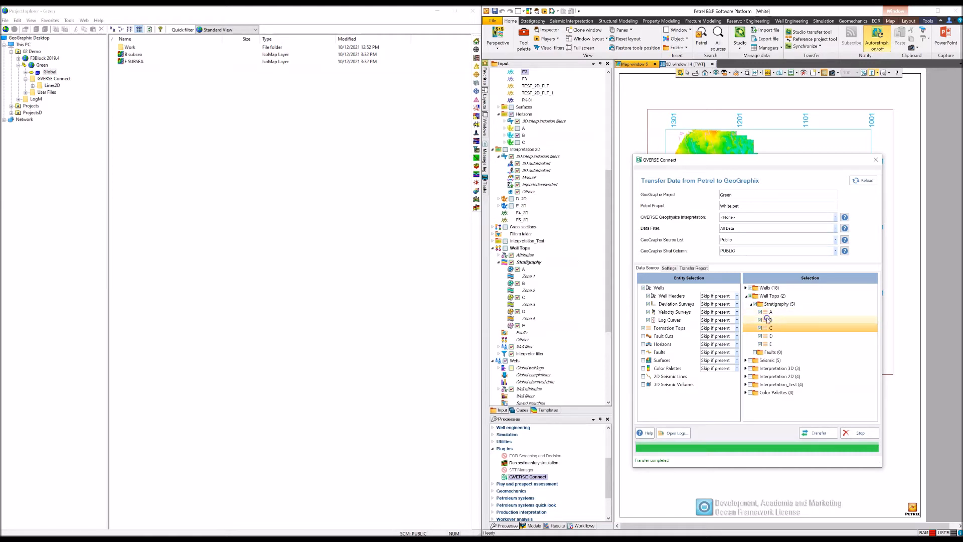
# - Review the GeoGraphix source list options and choose Public
pyautogui.click(730, 241)
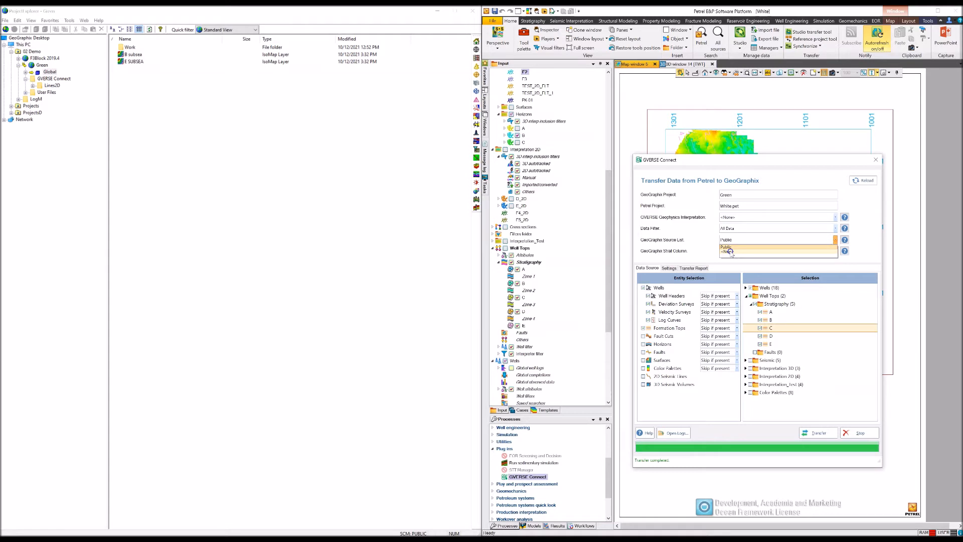
pyautogui.click(727, 247)
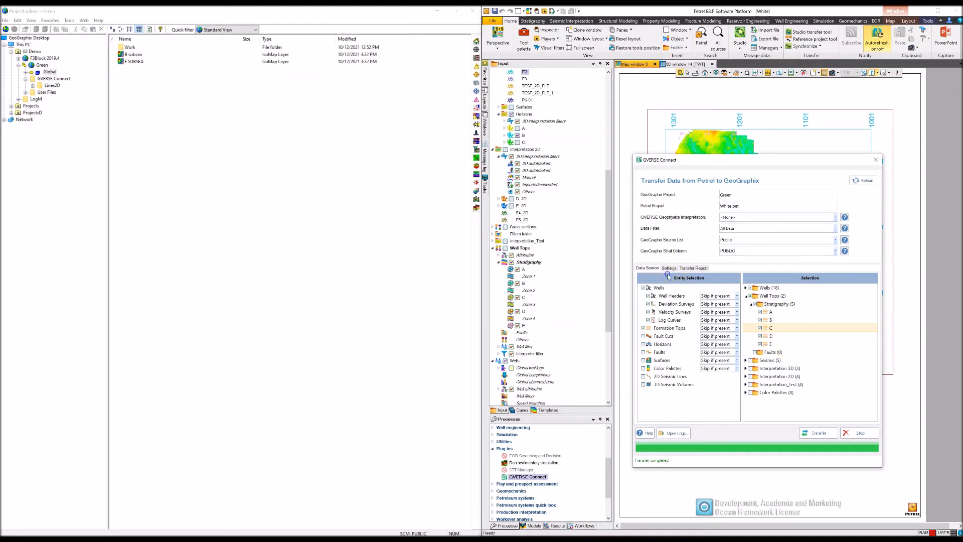
# - Keep PUBLIC as the GeoGraphix strat column and filter the well logs by the mnemonics DT,RHOB,GR
pyautogui.click(734, 251)
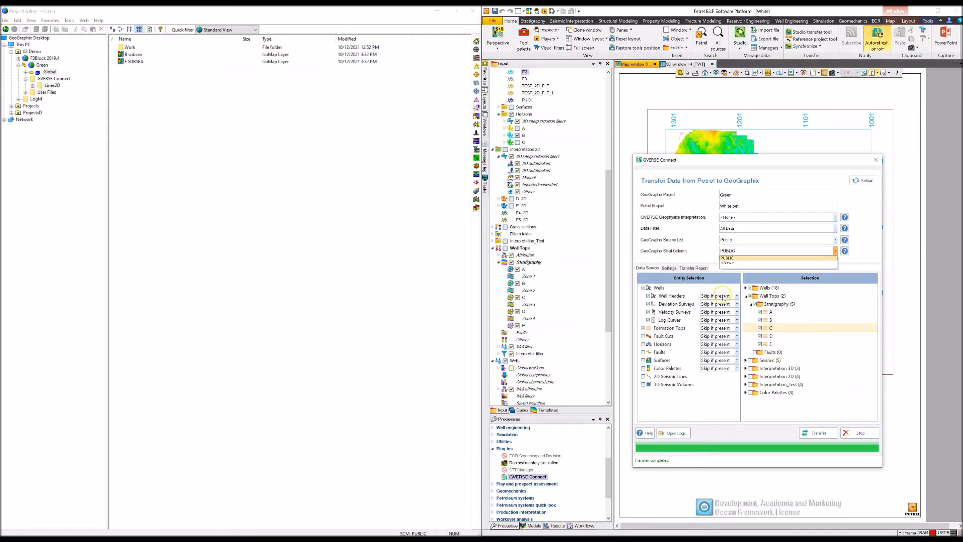
pyautogui.click(704, 253)
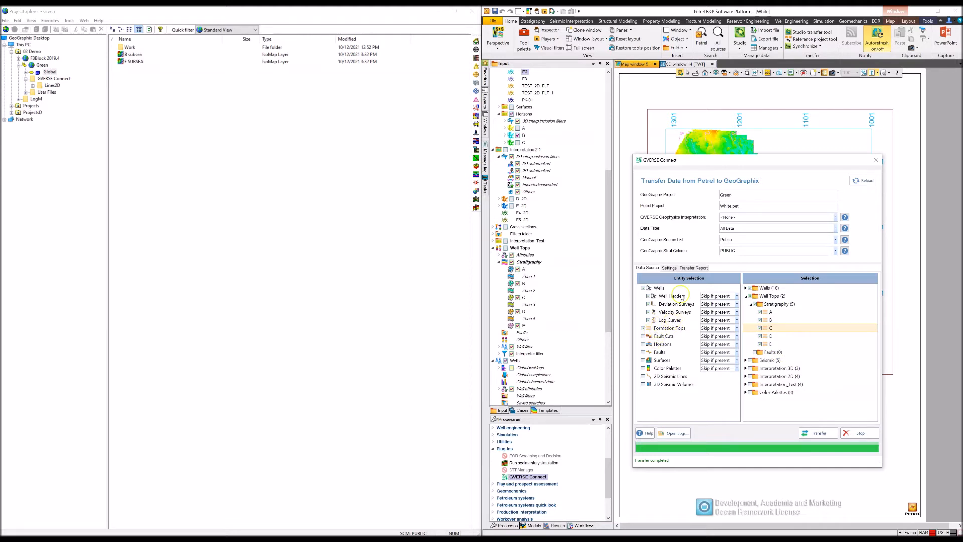
pyautogui.click(668, 267)
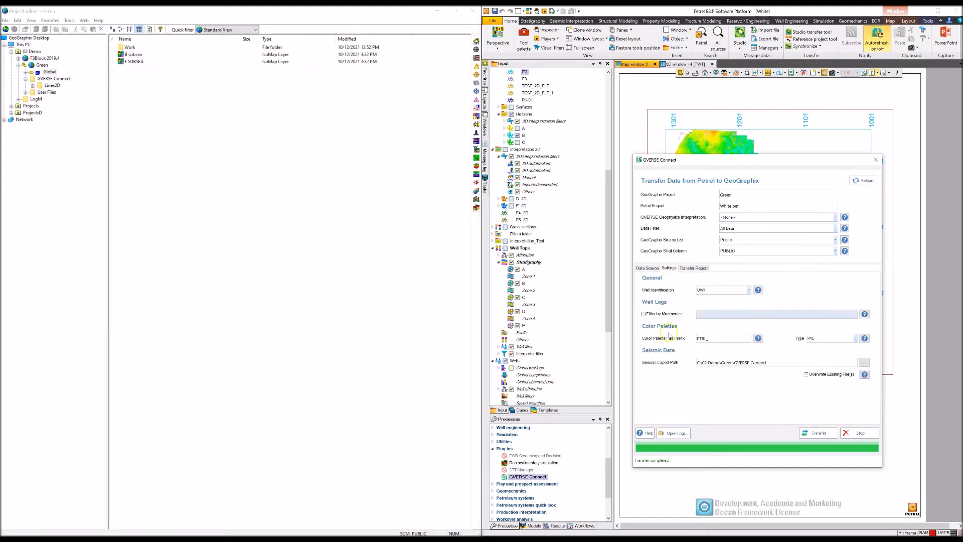
pyautogui.click(651, 315)
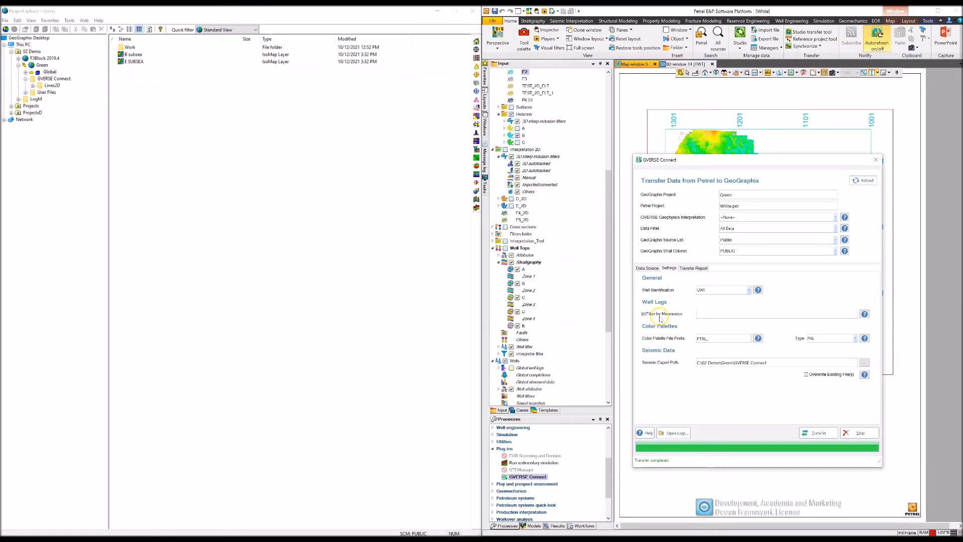
pyautogui.click(701, 316)
pyautogui.write('DT,RHOB,GR')
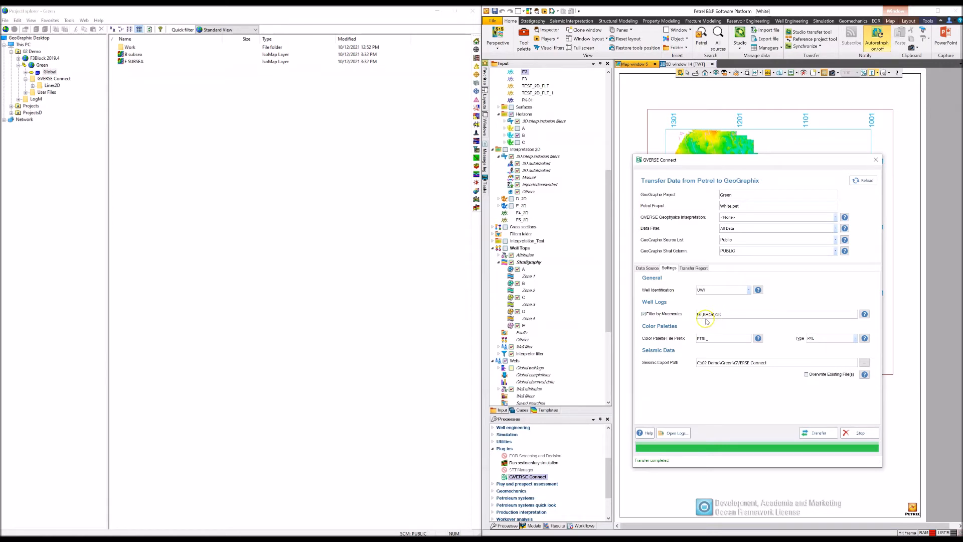
# - Expand the Wells folder in the transfer selection and examine the wells listed by UWI
pyautogui.click(647, 269)
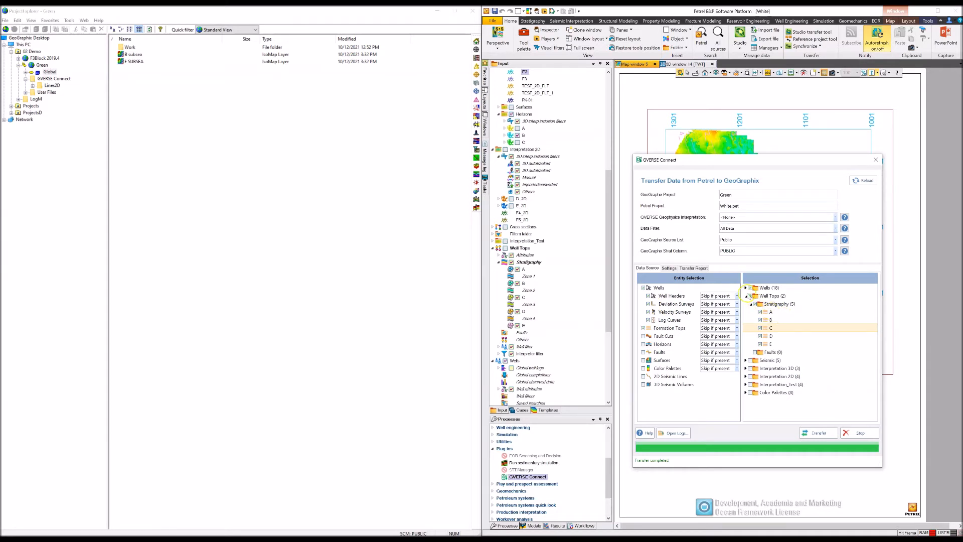
pyautogui.click(745, 288)
pyautogui.moveTo(873, 343)
pyautogui.mouseDown()
pyautogui.moveTo(874, 394)
pyautogui.moveTo(872, 337)
pyautogui.mouseUp()
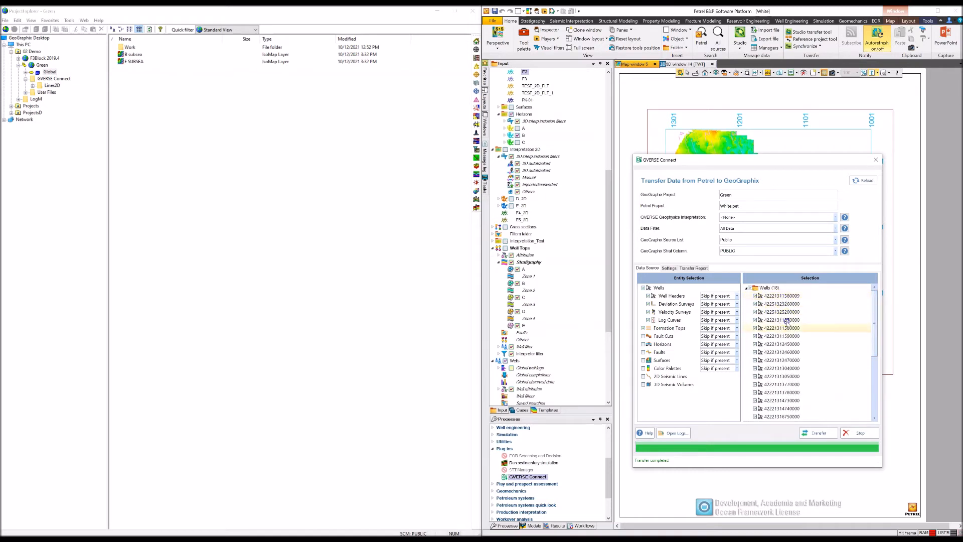
# - Set the well identification to Well Name and check how the wells are listed in the transfer selection
pyautogui.click(669, 268)
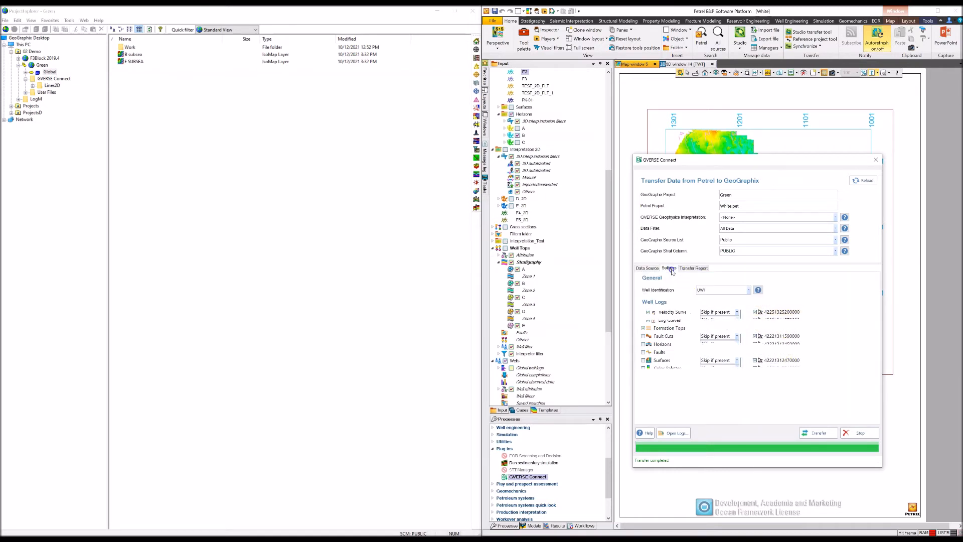
pyautogui.click(708, 291)
pyautogui.click(712, 302)
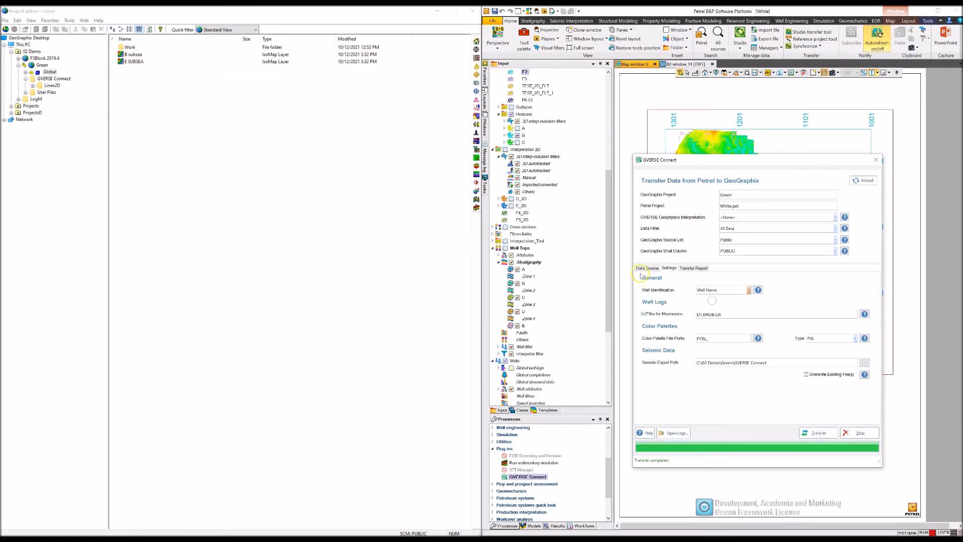
pyautogui.click(647, 267)
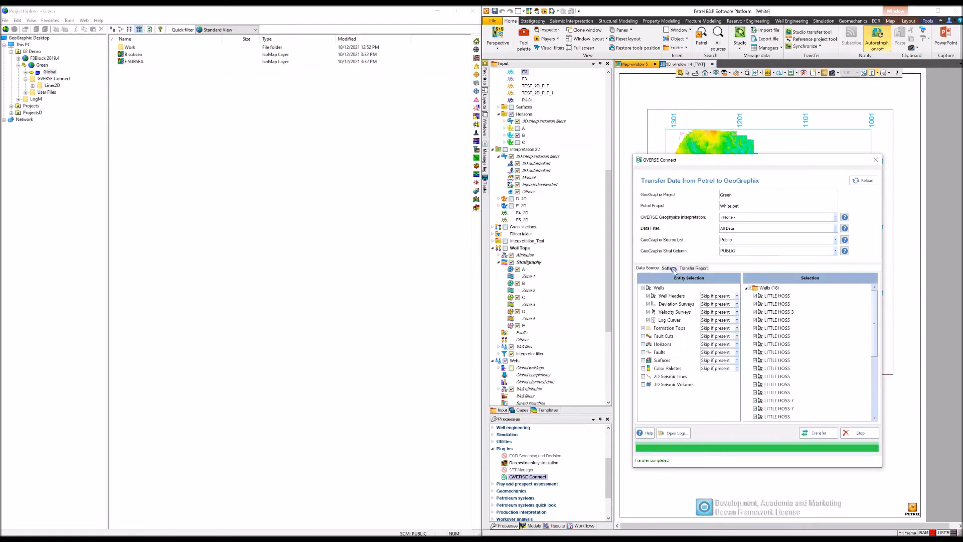
# - Set the well identification back to UWI and return to the wells list in the transfer selection
pyautogui.click(670, 268)
pyautogui.click(715, 290)
pyautogui.click(714, 297)
pyautogui.click(647, 268)
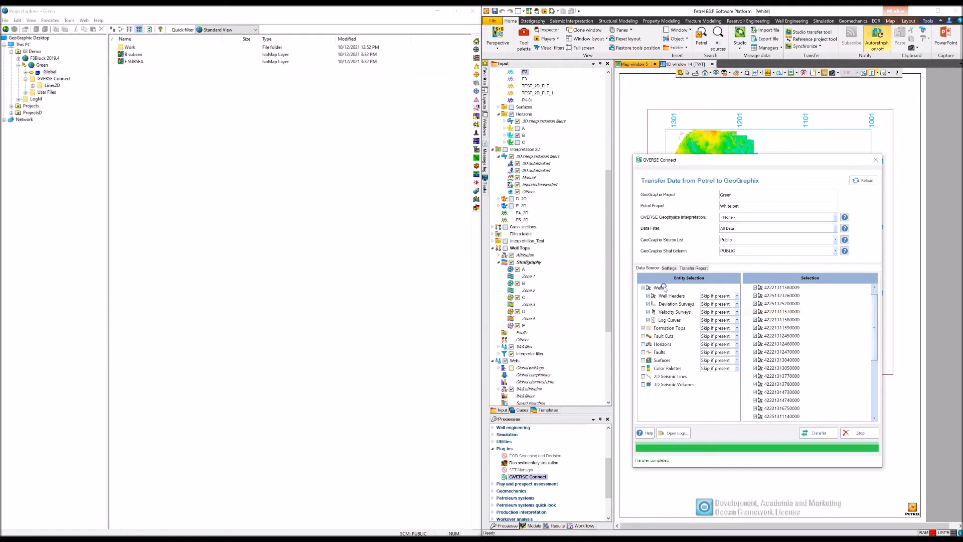
# - Check the selected wells and Stratigraphy well tops and transfer them from Petrel to GeoGraphix
pyautogui.click(756, 296)
pyautogui.click(754, 304)
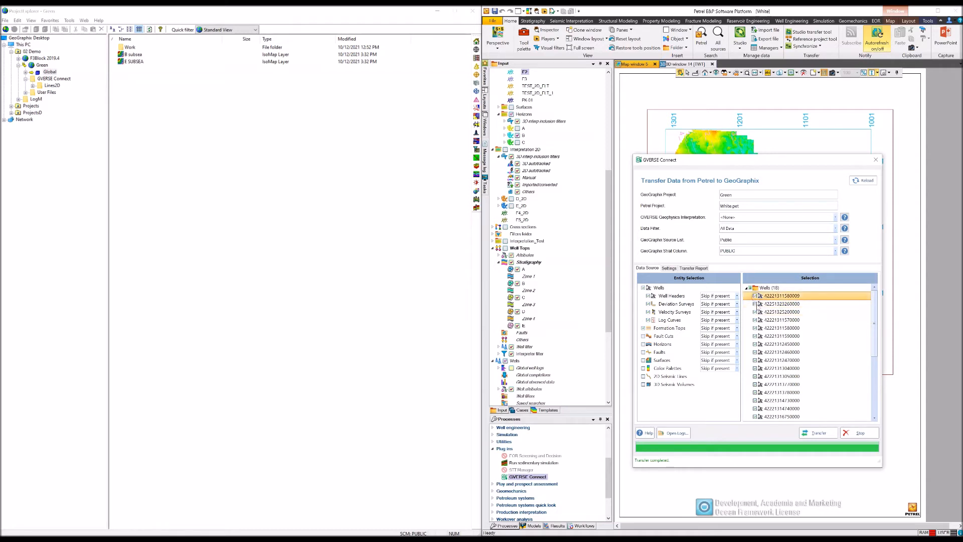
pyautogui.click(758, 304)
pyautogui.scroll(-1, 873, 314)
pyautogui.moveTo(873, 315); pyautogui.dragTo(873, 355)
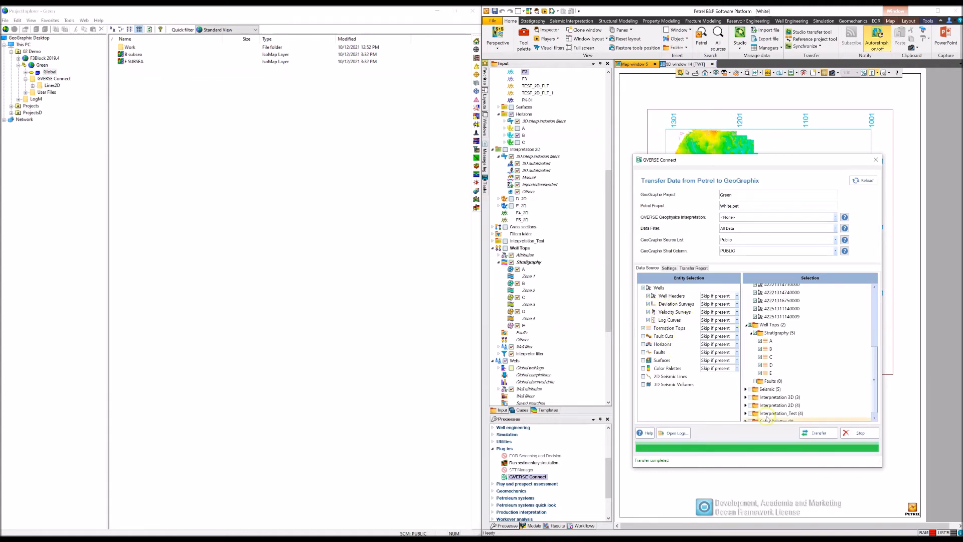
pyautogui.click(816, 434)
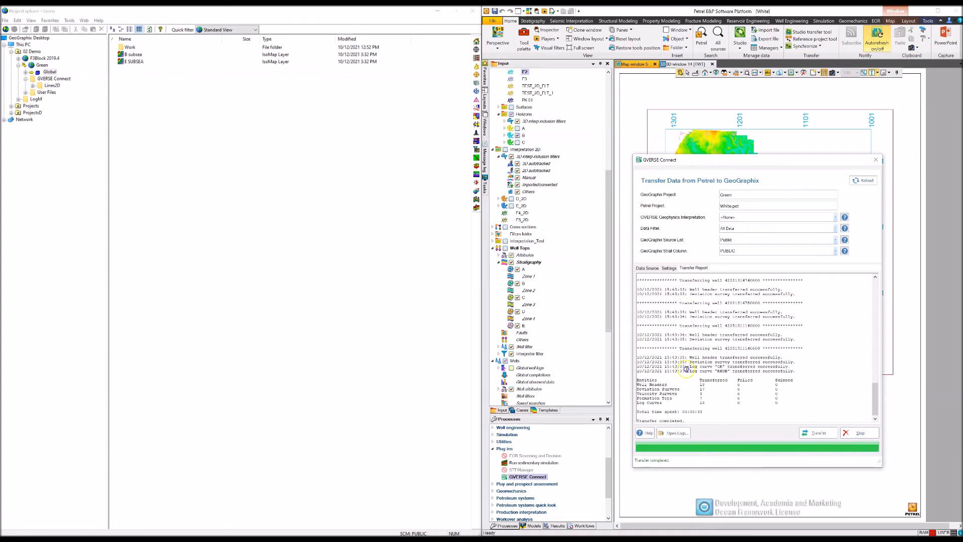
# - Open the GVERSE Connect logs folder, look through its Transfer Reports and close the folder
pyautogui.click(676, 433)
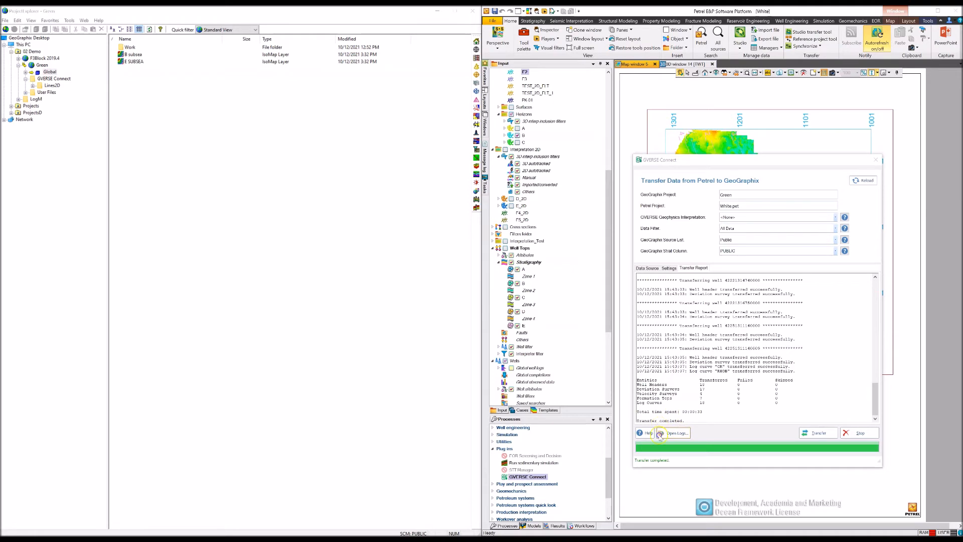
pyautogui.moveTo(316, 64); pyautogui.dragTo(684, 161)
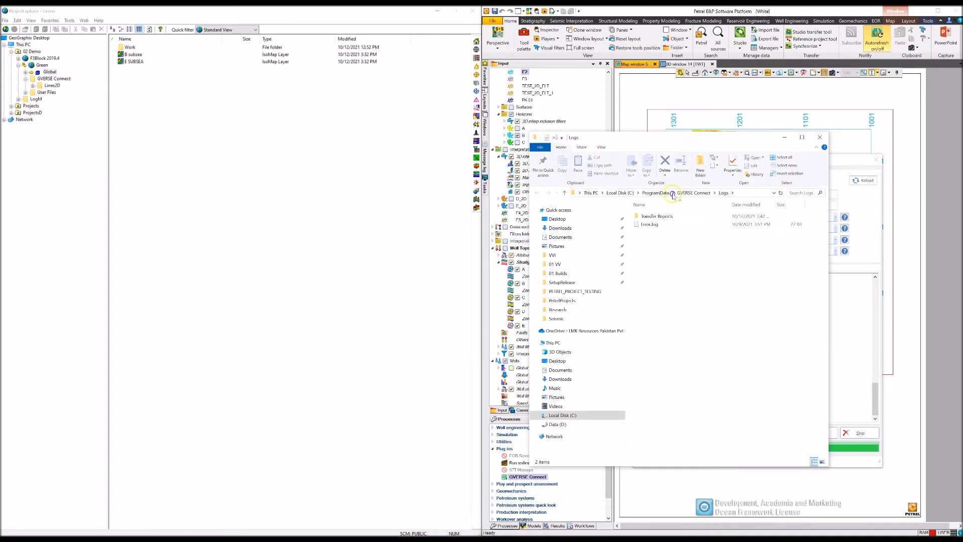
pyautogui.doubleClick(661, 216)
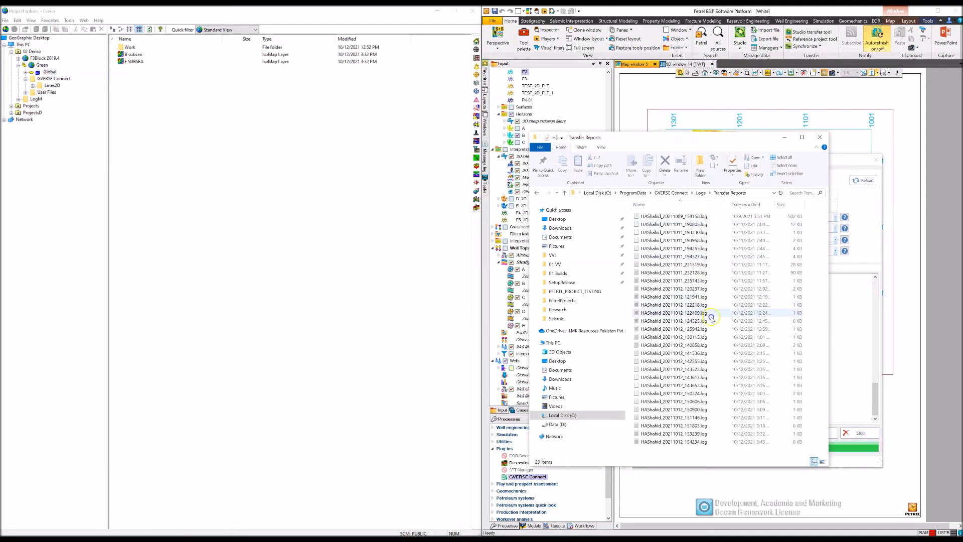
pyautogui.click(819, 137)
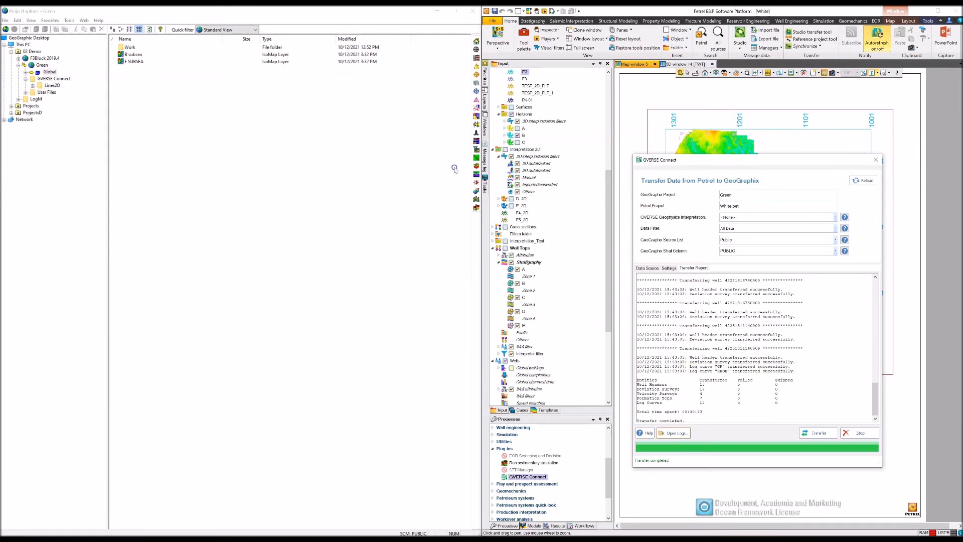
# - Open the Green project's wells in WellBase and filter them to wells with curves
pyautogui.click(475, 183)
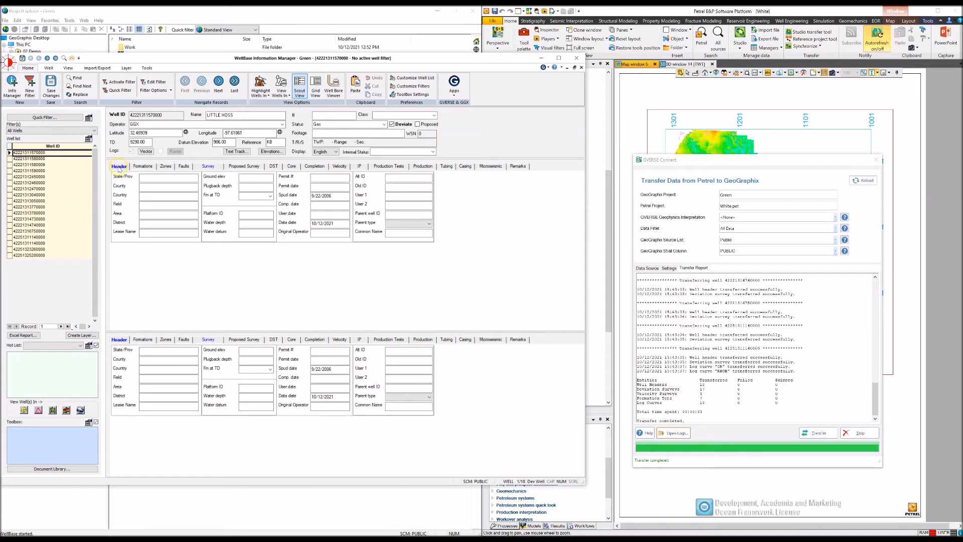
pyautogui.click(92, 131)
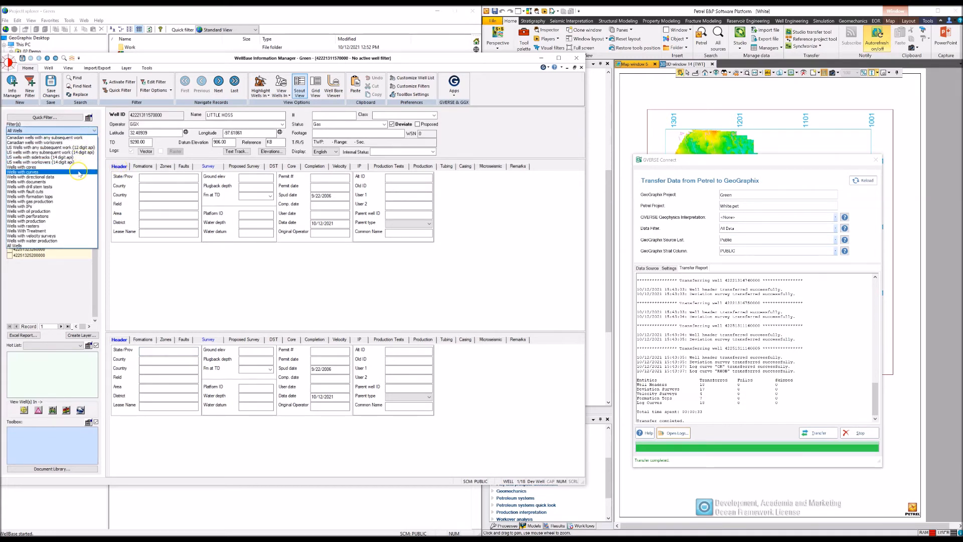
pyautogui.click(20, 172)
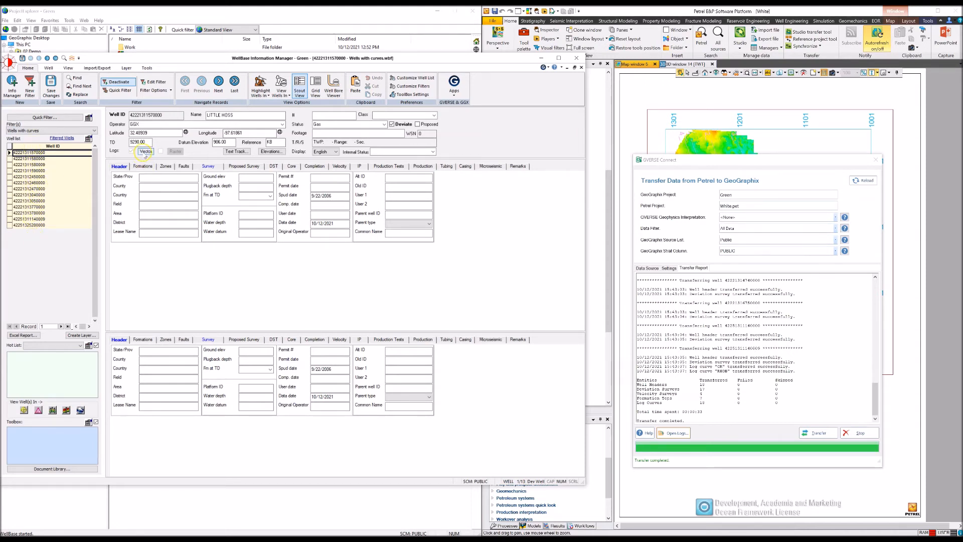
# - Inspect the vector curves of the first and last filtered wells and compare them with the mnemonics filter in GVERSE Connect
pyautogui.click(144, 152)
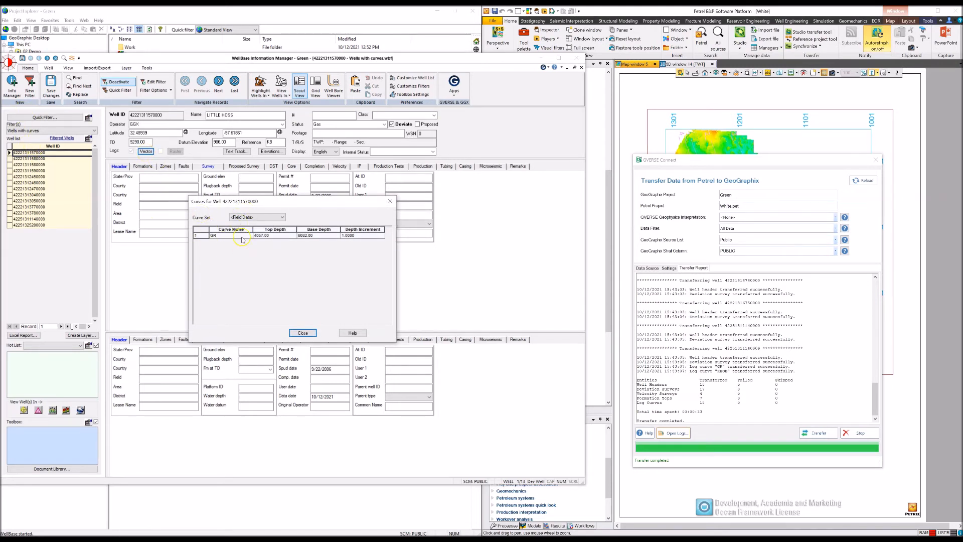
pyautogui.click(301, 333)
pyautogui.click(44, 225)
pyautogui.click(145, 151)
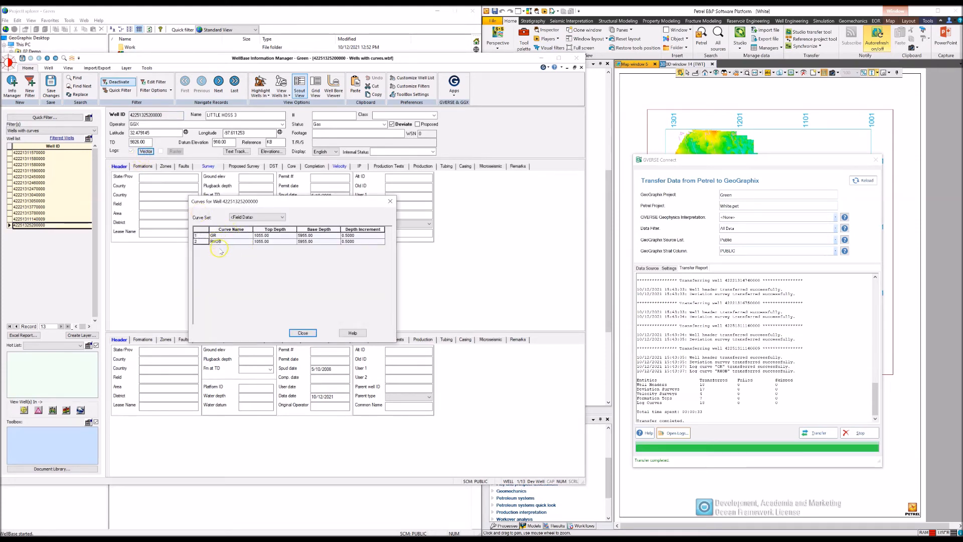
pyautogui.click(669, 269)
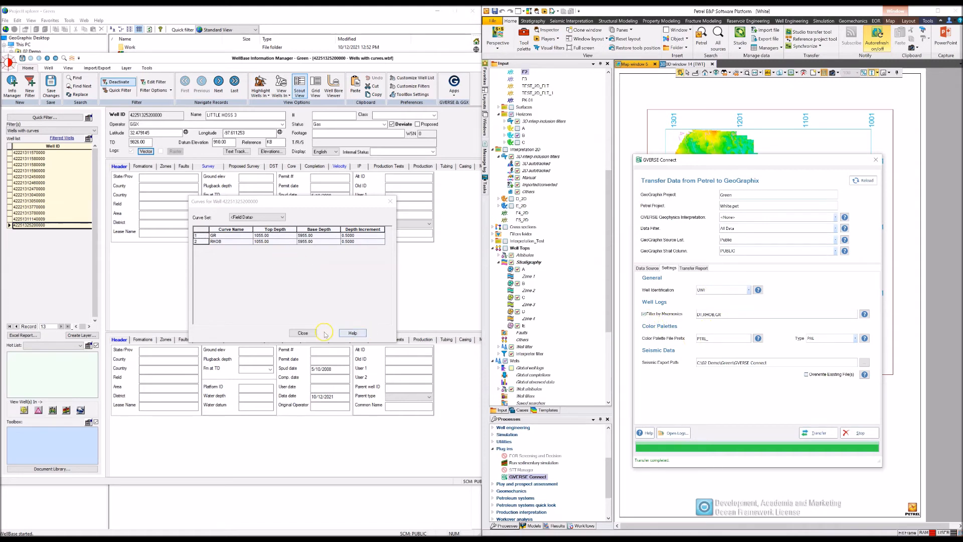
pyautogui.click(302, 333)
# - Filter the WellBase wells to those with formation tops and review the formations of both wells
pyautogui.click(73, 131)
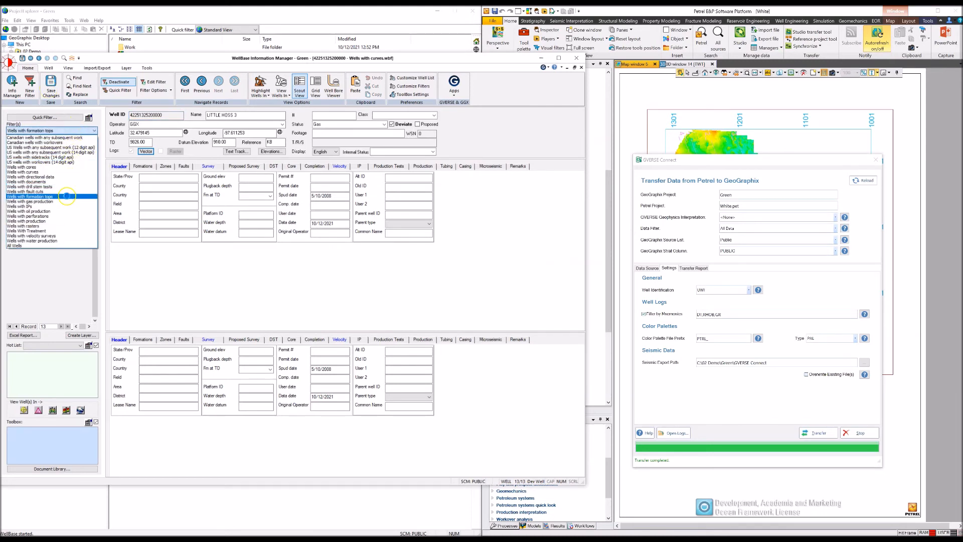
pyautogui.click(67, 196)
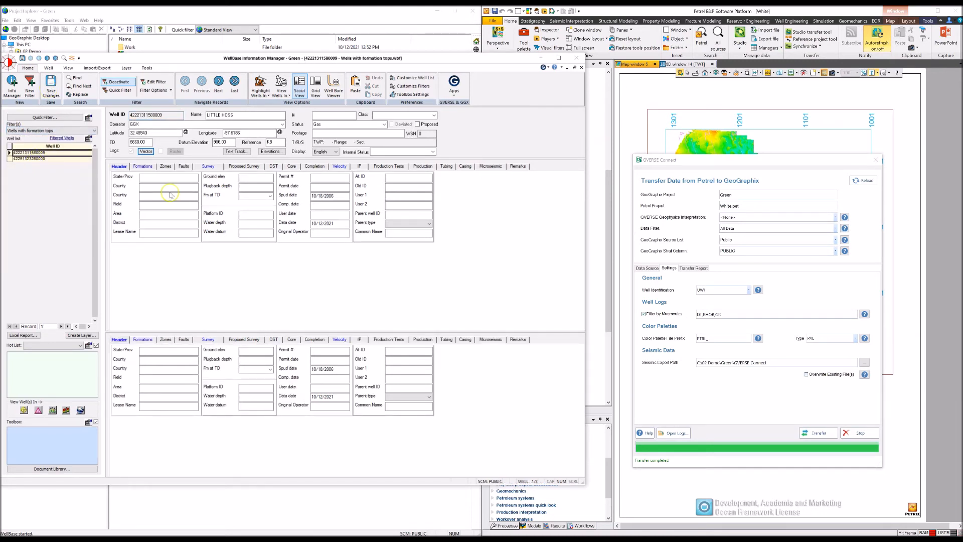
pyautogui.click(143, 166)
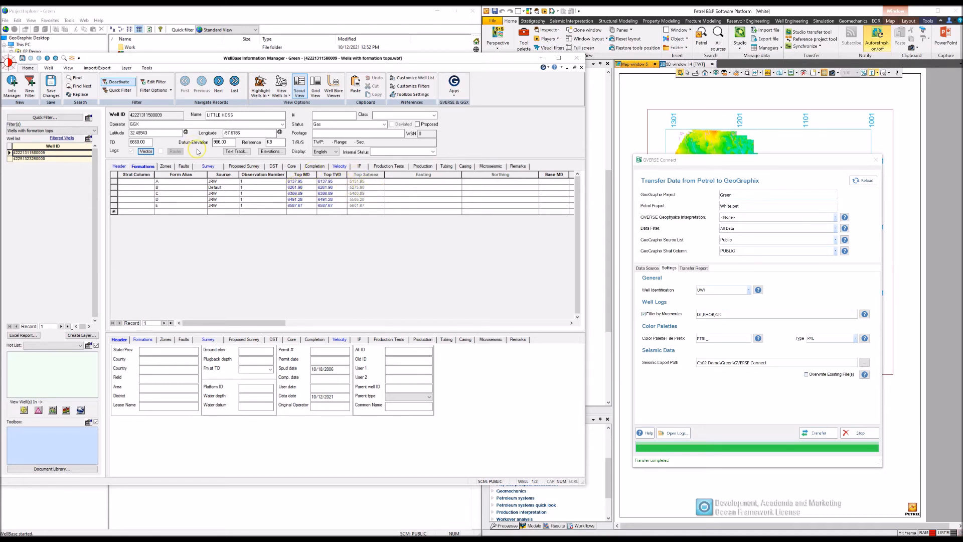
pyautogui.click(45, 159)
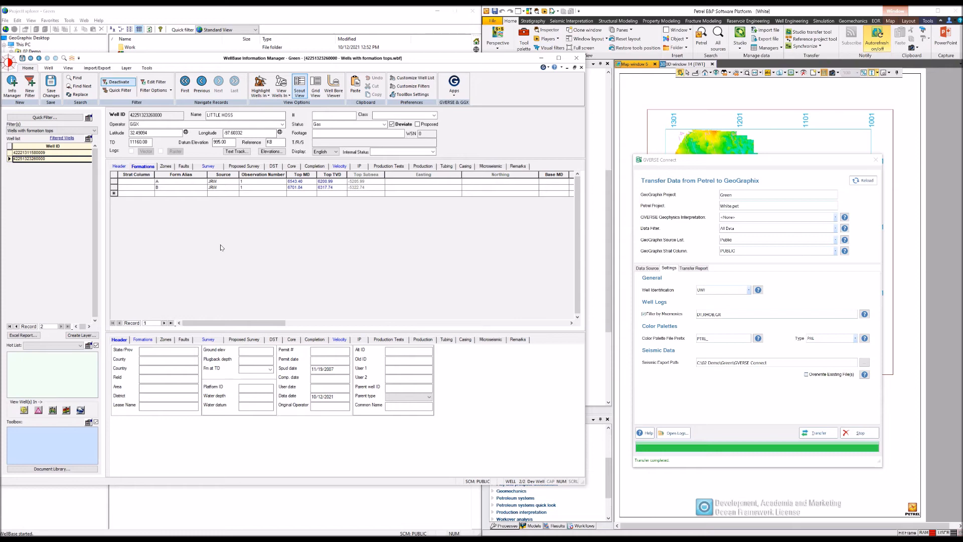
# - Check the second well's deviation survey and velocity survey in WellBase against the entities selected for transfer
pyautogui.click(647, 267)
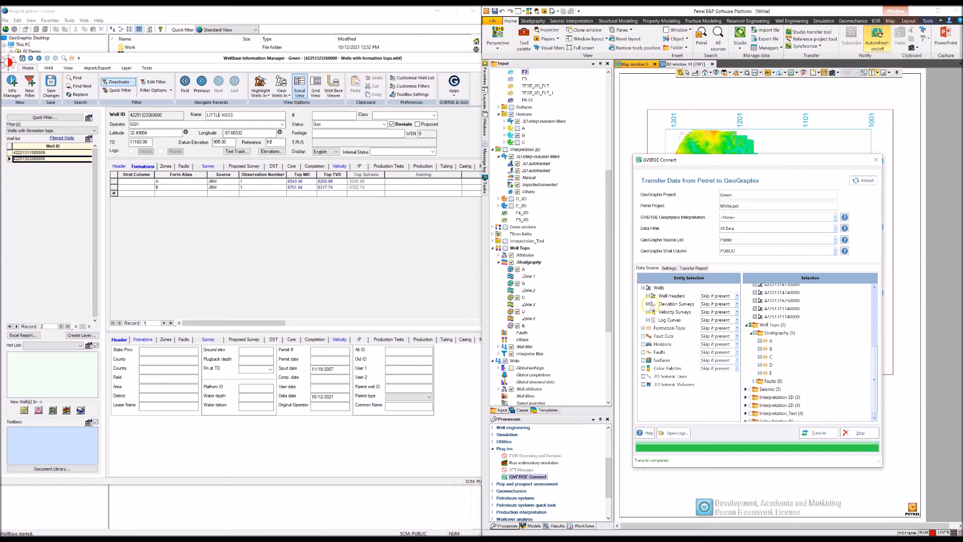
pyautogui.click(208, 166)
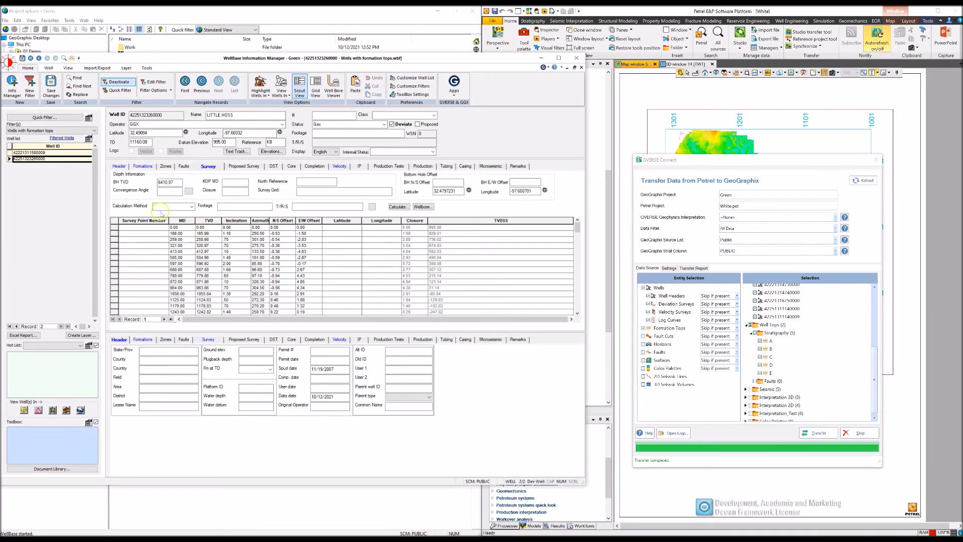
pyautogui.scroll(-8, 309, 273)
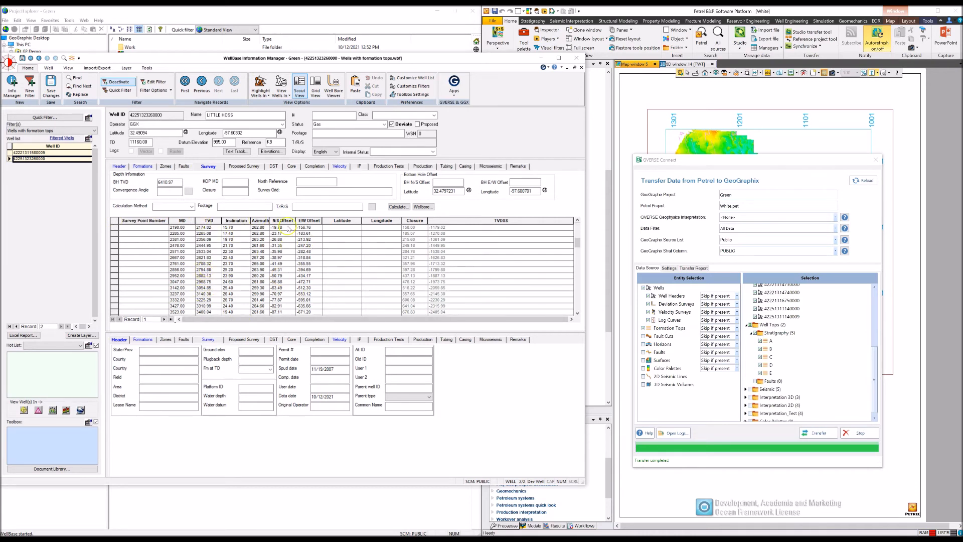
pyautogui.click(340, 166)
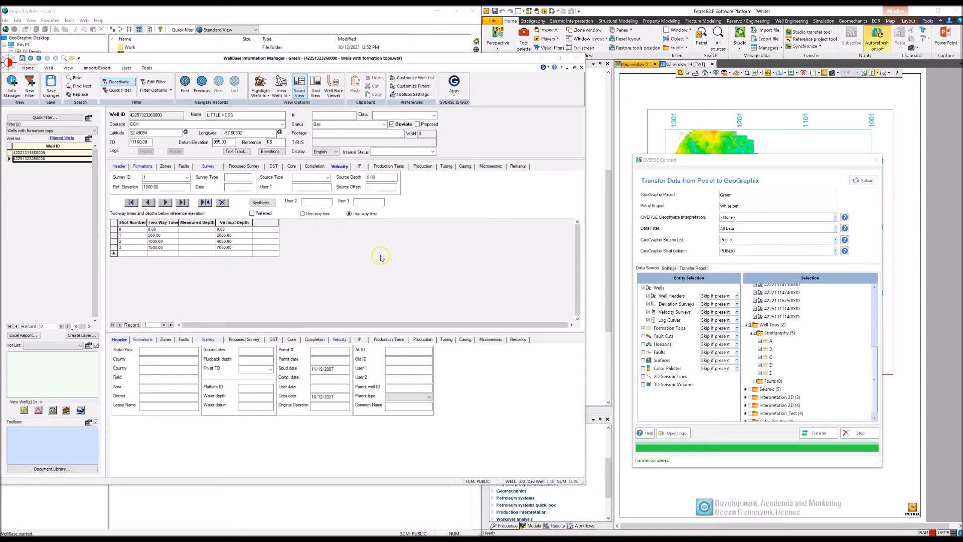
# - Minimize WellBase and close the Petrel-to-GeoGraphix transfer, returning to GVERSE Connect's transfer direction choice
pyautogui.click(541, 58)
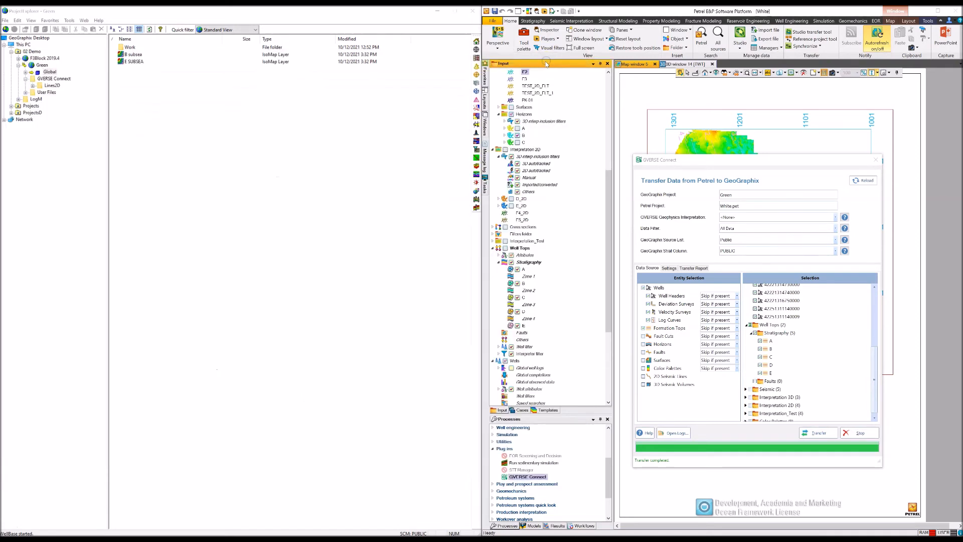
pyautogui.click(659, 159)
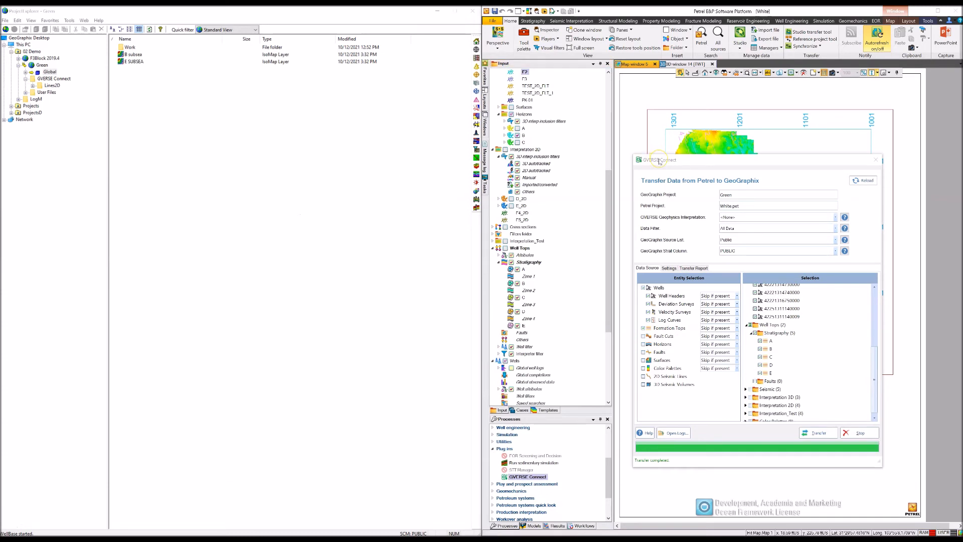
pyautogui.click(873, 162)
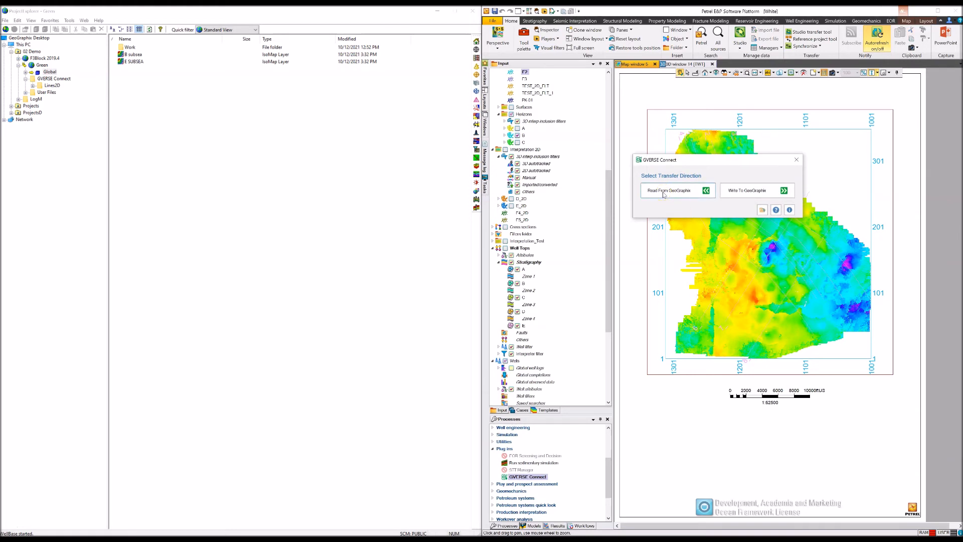
# - Start a transfer that reads from GeoGraphix into Petrel and check its list of available wells
pyautogui.click(663, 191)
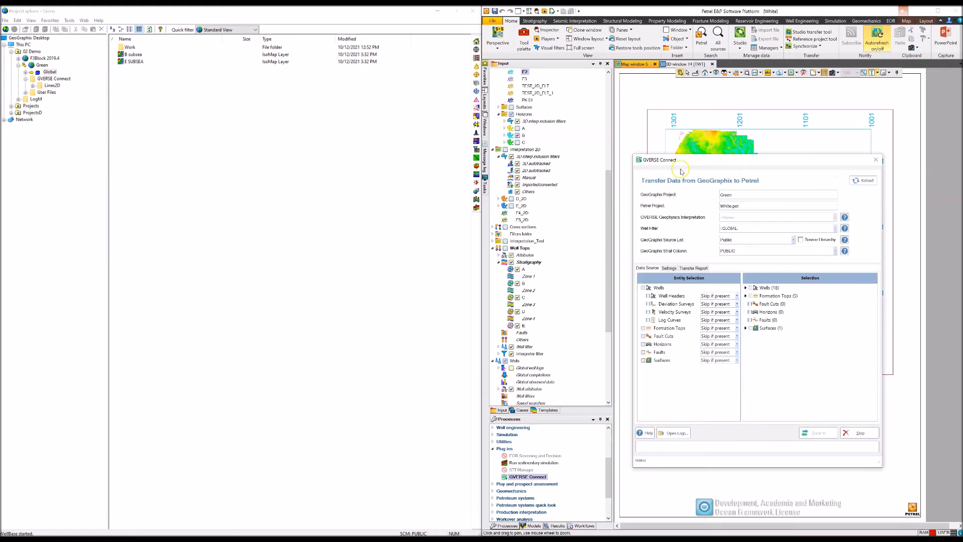
pyautogui.moveTo(683, 162); pyautogui.dragTo(626, 108)
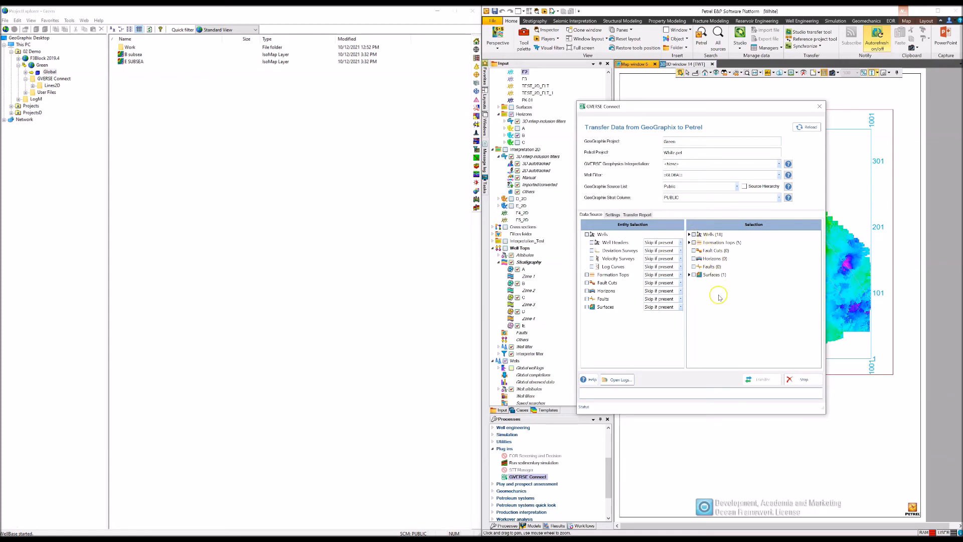
pyautogui.click(689, 234)
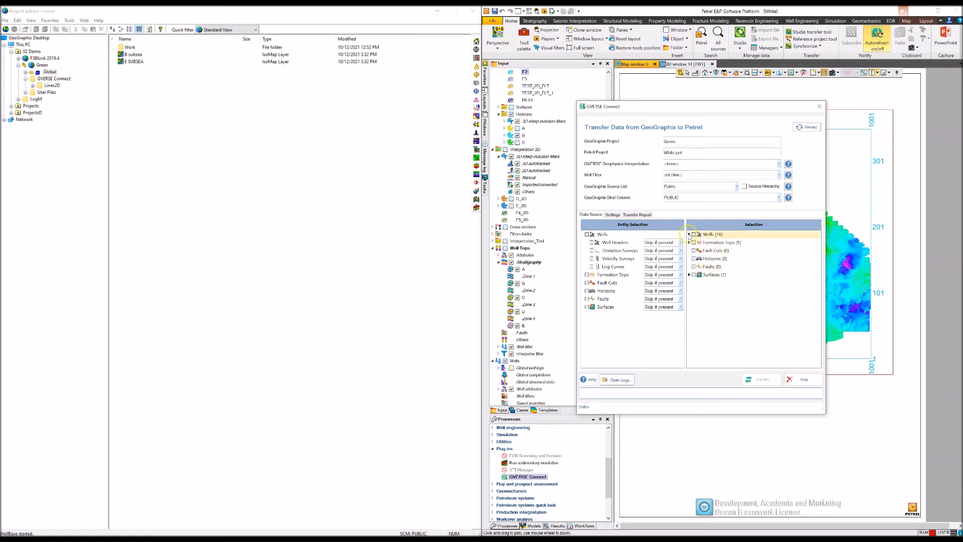
pyautogui.click(690, 234)
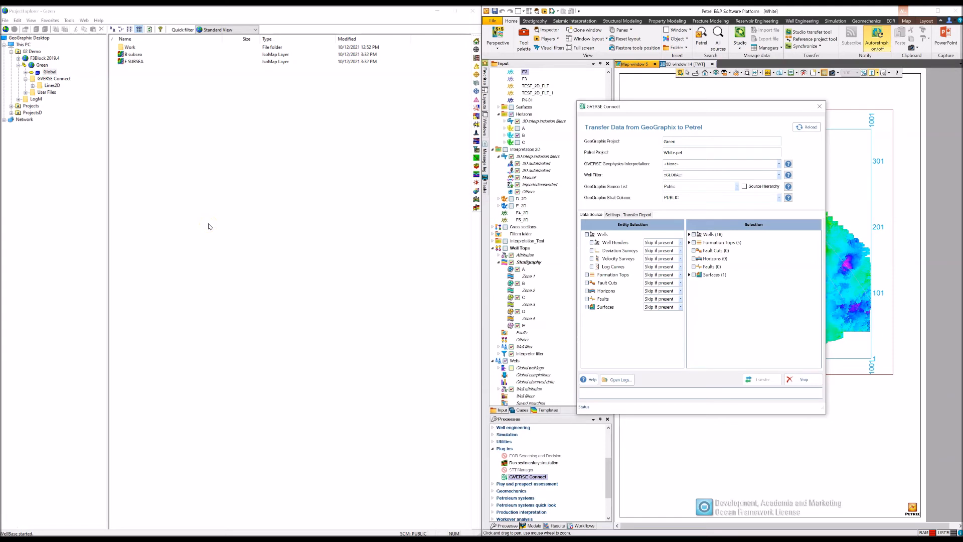
pyautogui.click(221, 223)
pyautogui.click(689, 234)
pyautogui.click(690, 234)
# - Review the formation tops and the Global folder's surfaces offered for transfer to Petrel
pyautogui.click(690, 243)
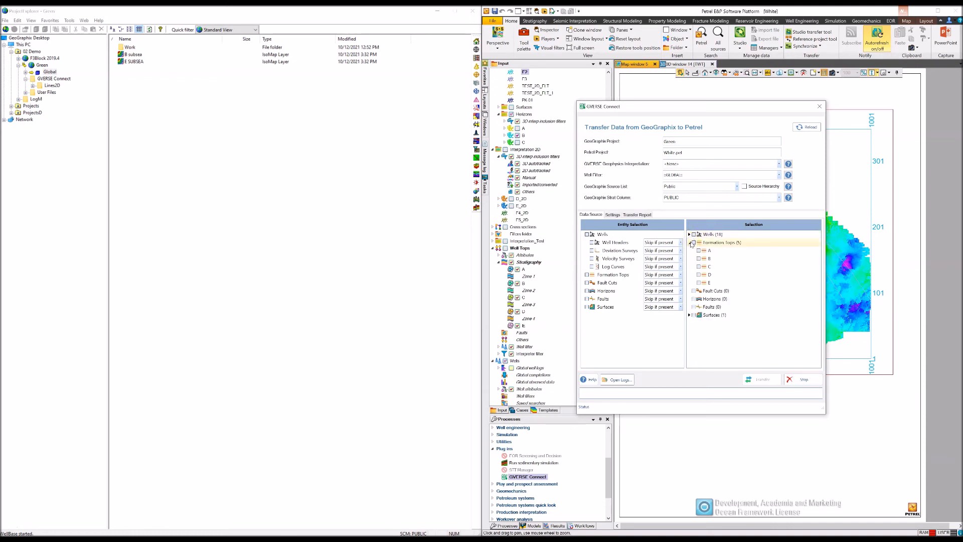
pyautogui.click(690, 243)
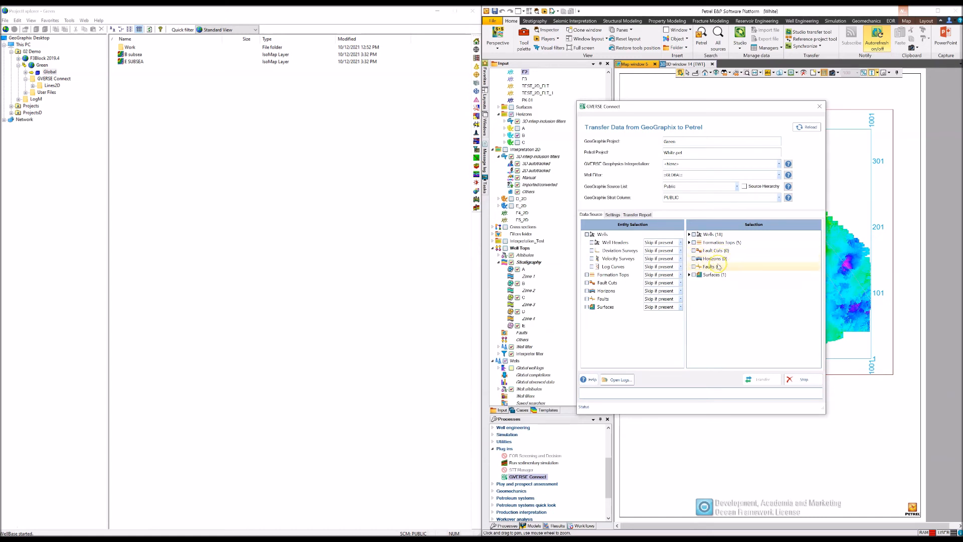
pyautogui.click(690, 275)
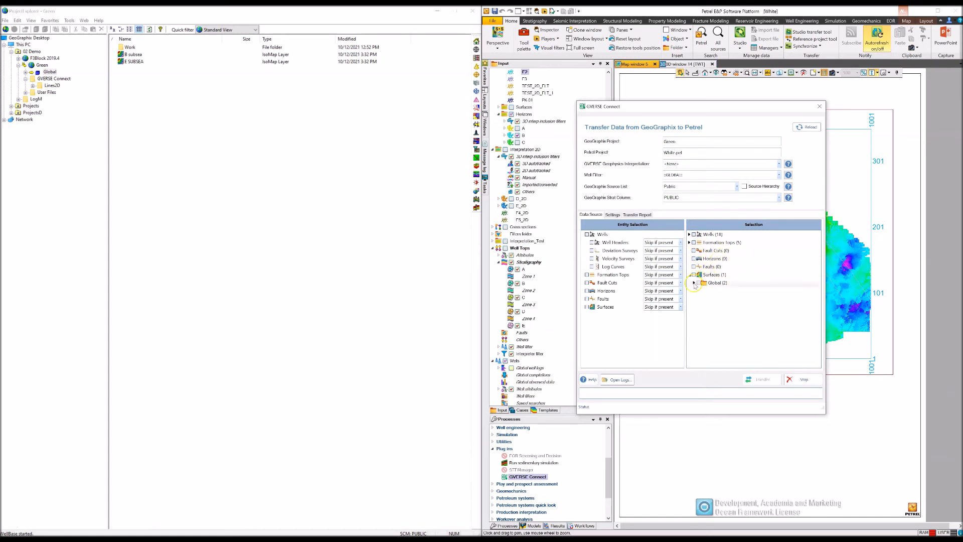
pyautogui.click(695, 283)
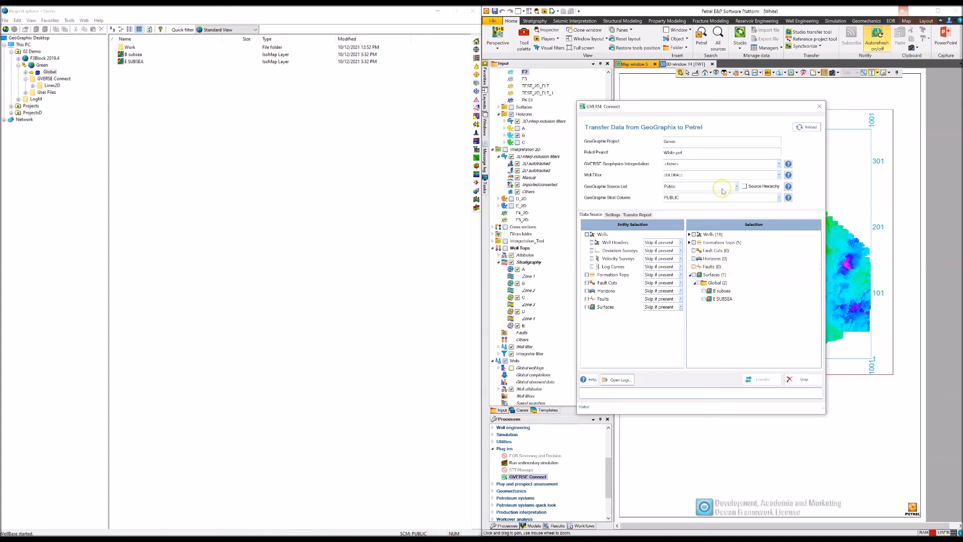
# - Set the GVERSE Geophysics interpretation to DemoInterpretation and list its horizons and faults
pyautogui.click(777, 166)
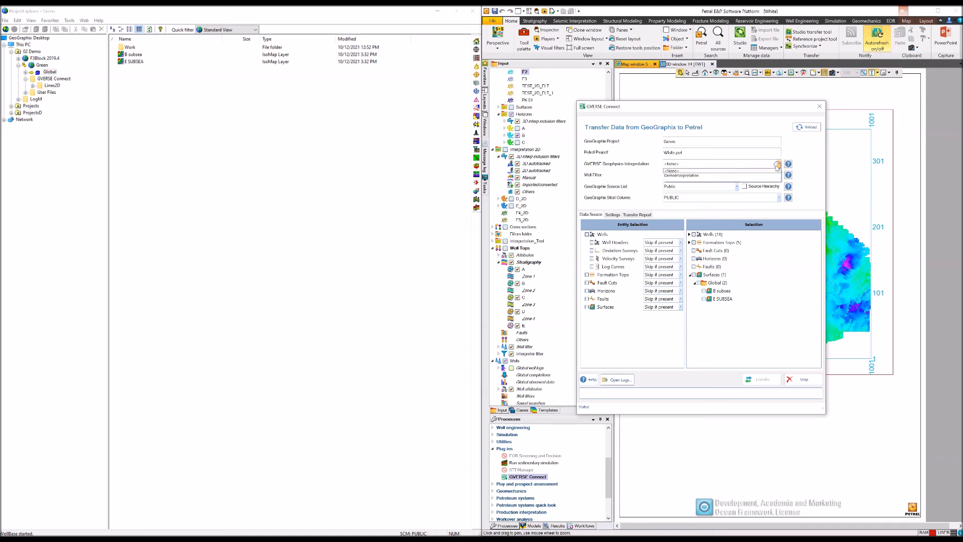
pyautogui.click(725, 179)
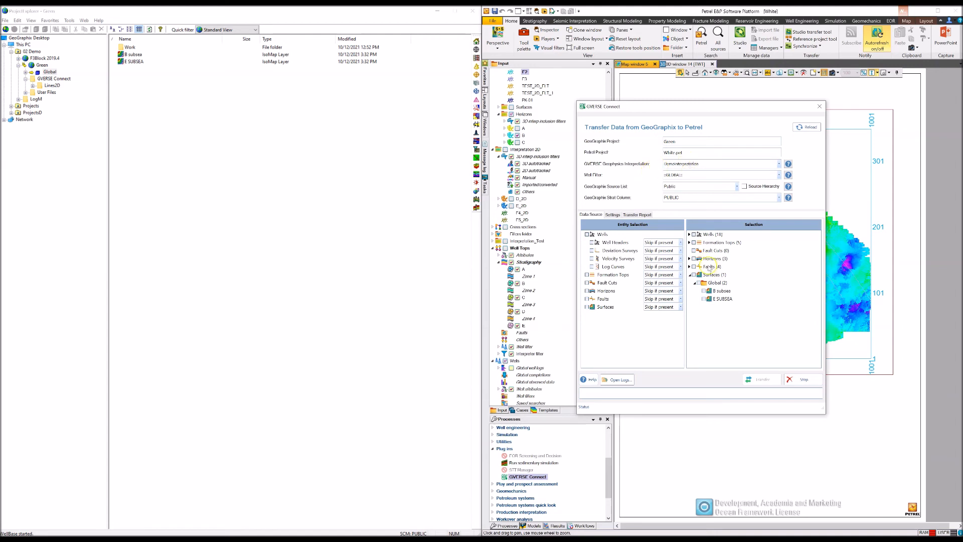
pyautogui.click(689, 259)
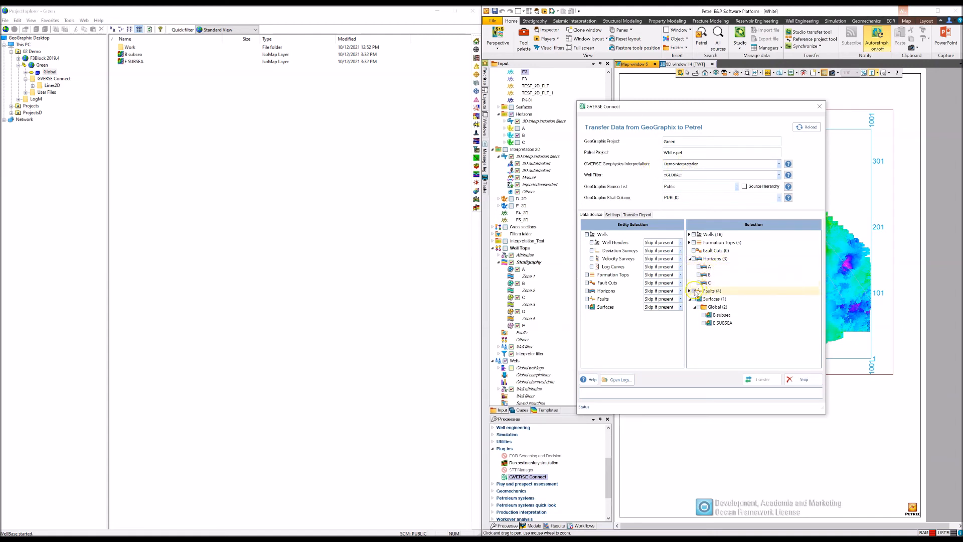
pyautogui.click(691, 291)
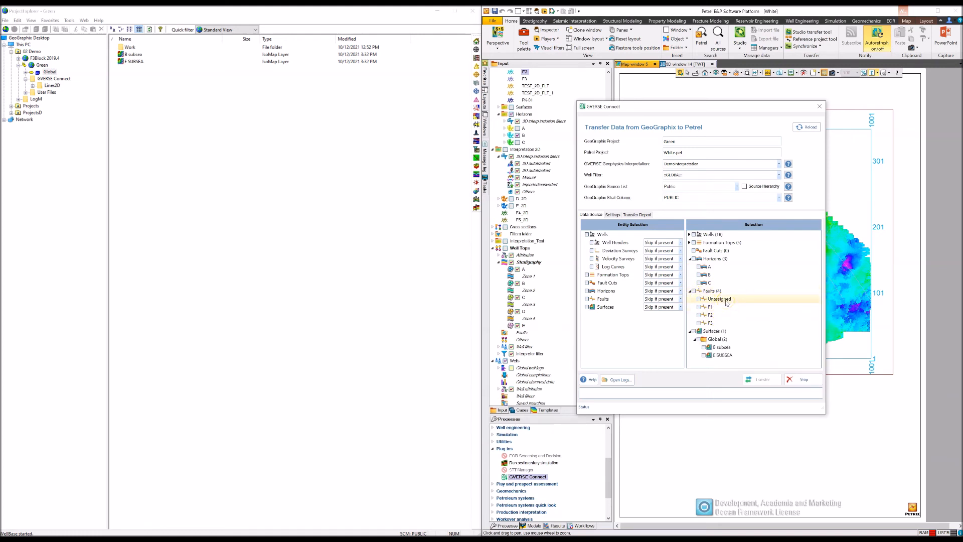
pyautogui.click(716, 292)
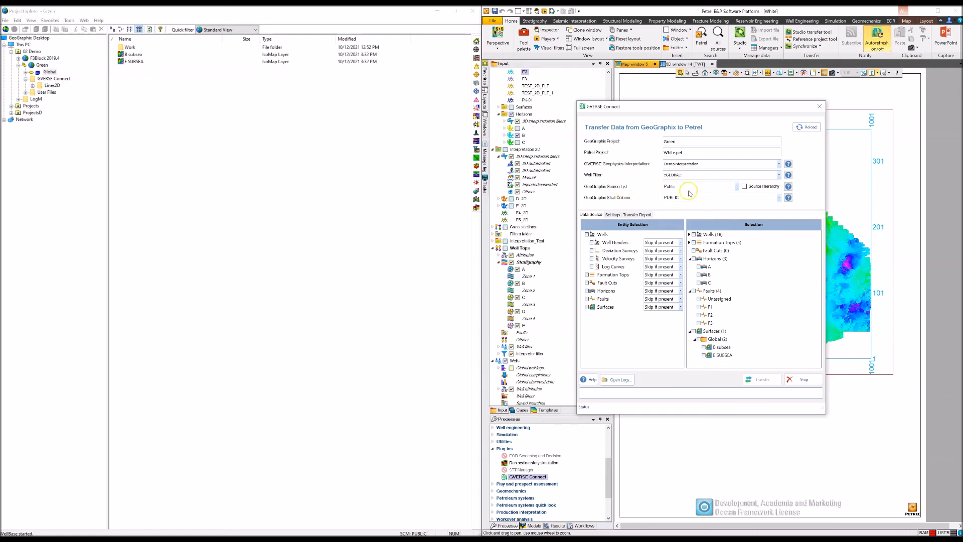
# - Examine the source hierarchy option, the formation tops and the available GeoGraphix strat columns
pyautogui.click(744, 187)
pyautogui.click(744, 187)
pyautogui.click(689, 242)
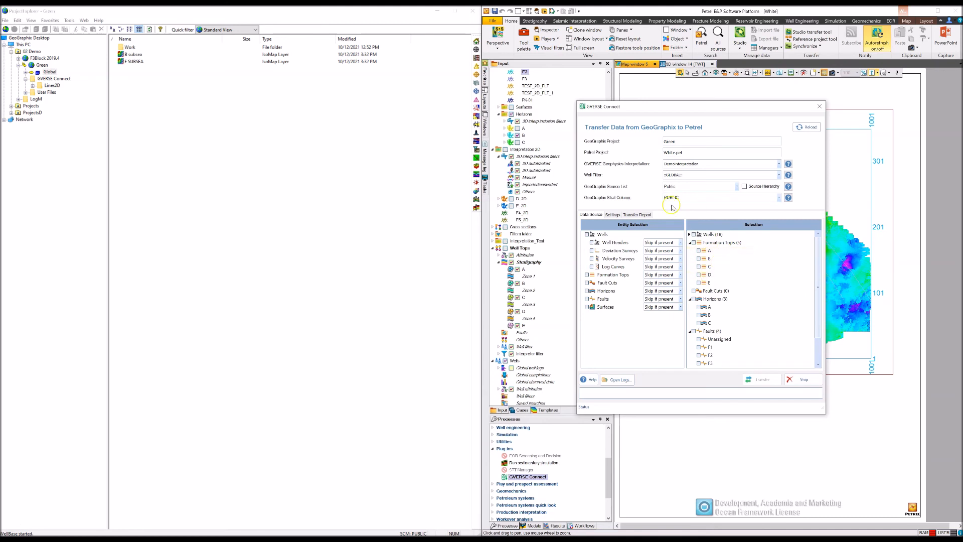
pyautogui.click(677, 197)
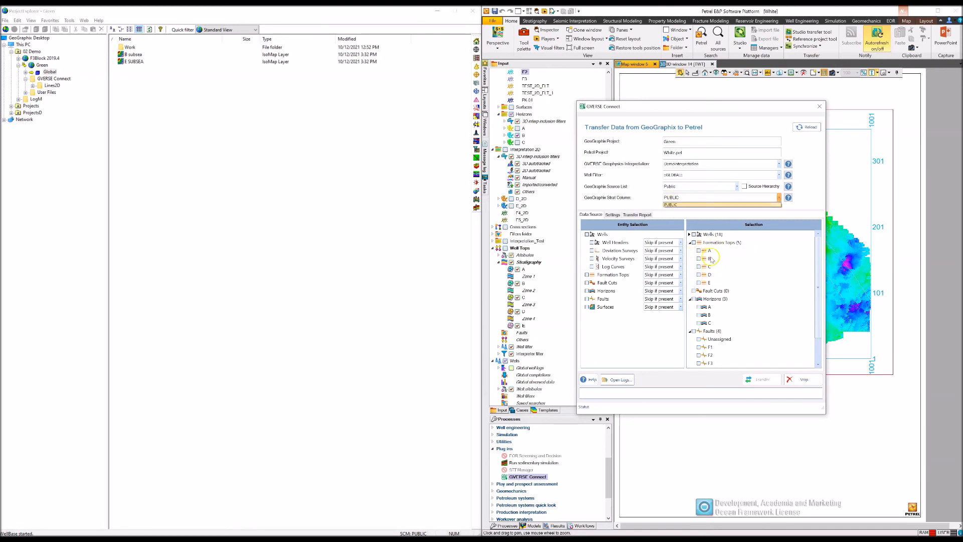
pyautogui.click(629, 198)
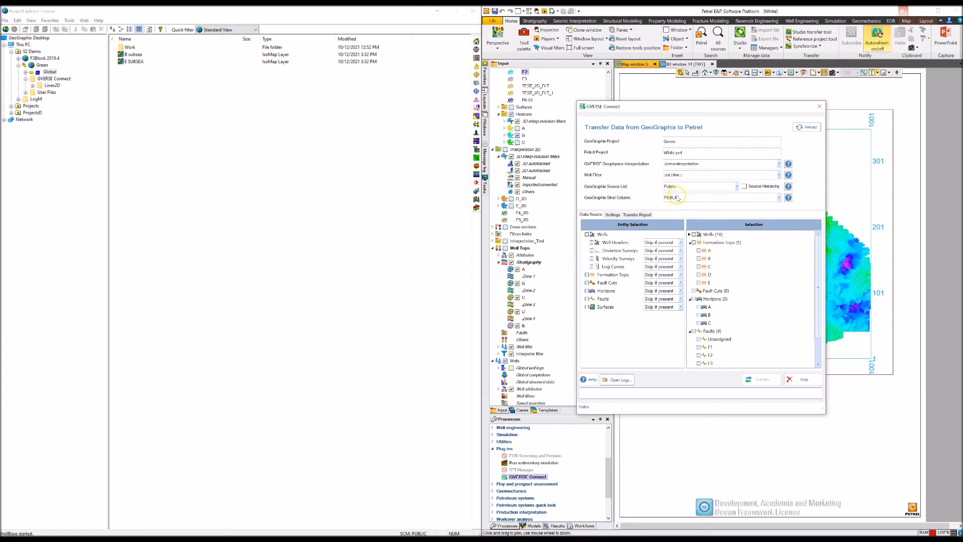
# - Collapse the formation tops, horizons, faults and surfaces in the selection tree and expand the wells
pyautogui.click(690, 242)
pyautogui.click(690, 258)
pyautogui.click(689, 267)
pyautogui.click(689, 274)
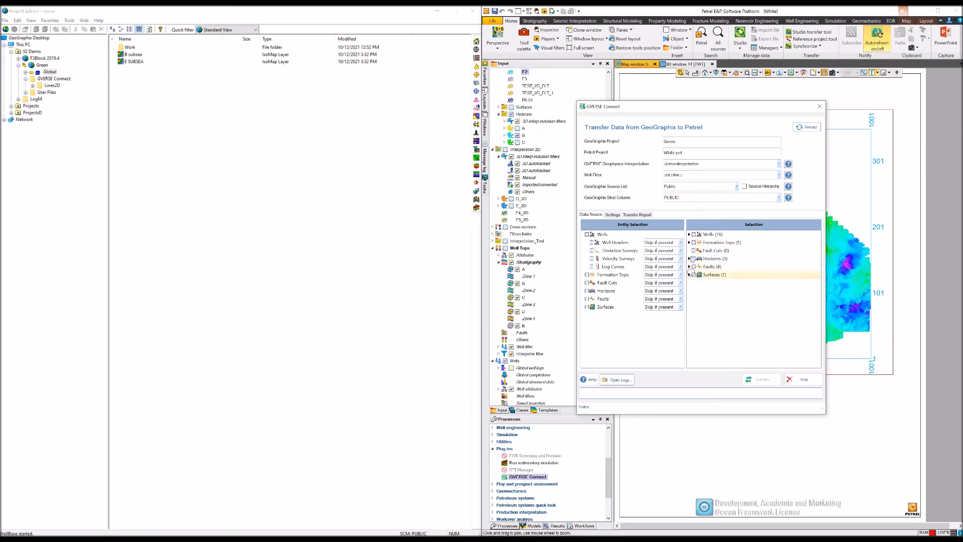
pyautogui.click(689, 234)
pyautogui.click(688, 234)
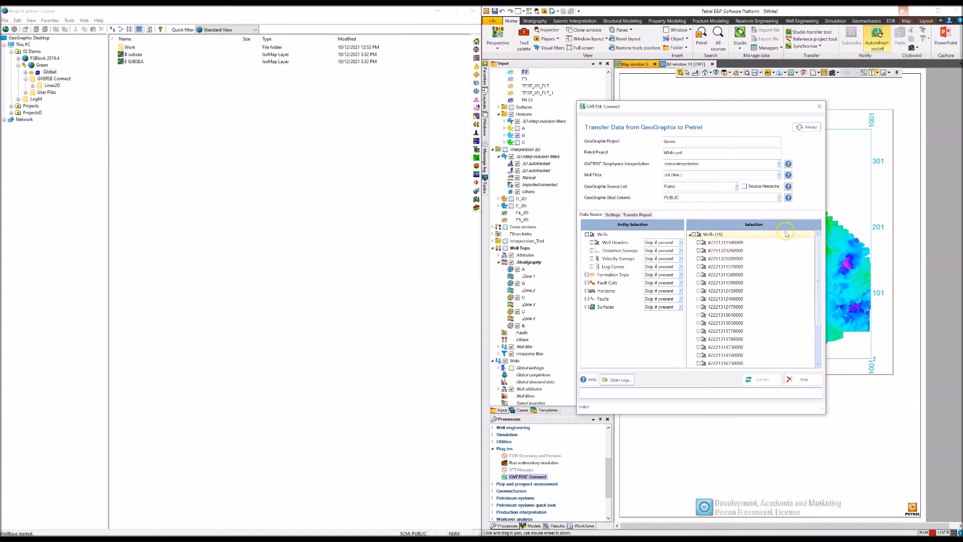
# - Filter the wells available for transfer to those with curves
pyautogui.click(779, 174)
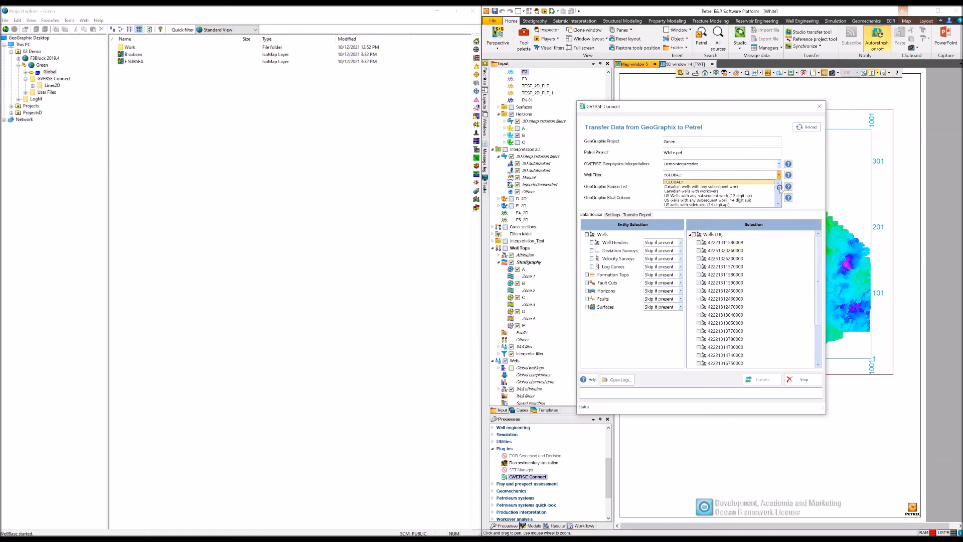
pyautogui.scroll(-2, 780, 190)
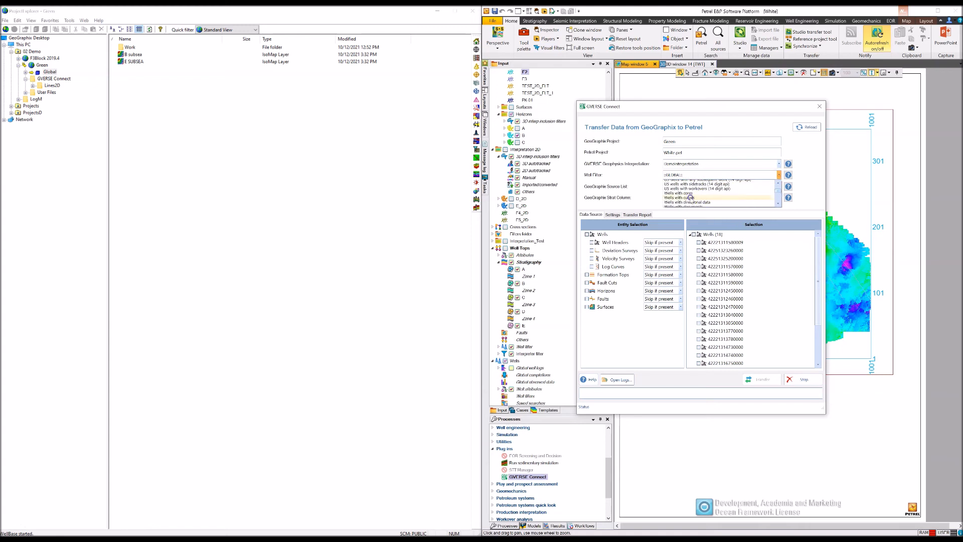
pyautogui.click(691, 197)
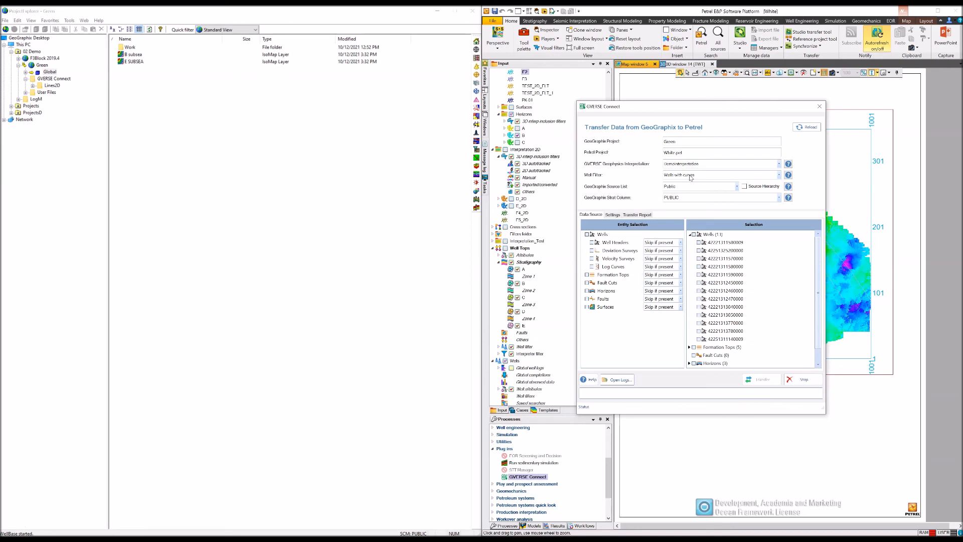
# - Change the well filter to wells with formation tops
pyautogui.click(778, 174)
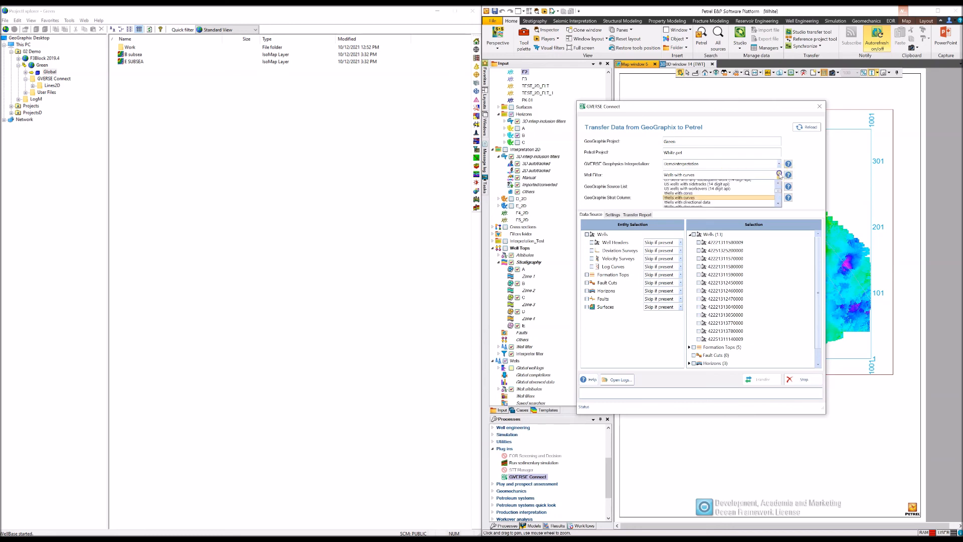
pyautogui.click(776, 202)
pyautogui.click(777, 204)
pyautogui.click(778, 204)
pyautogui.click(778, 204)
pyautogui.click(777, 204)
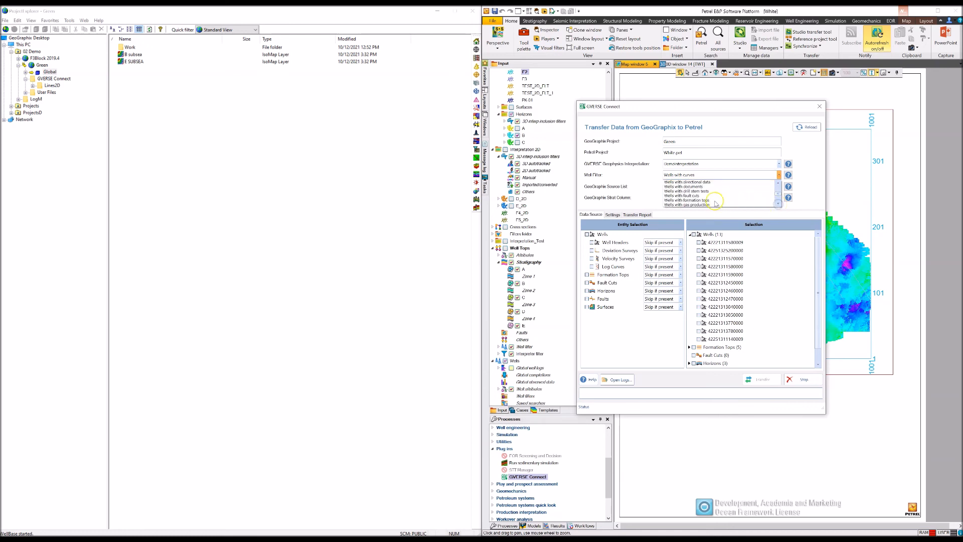
pyautogui.click(715, 200)
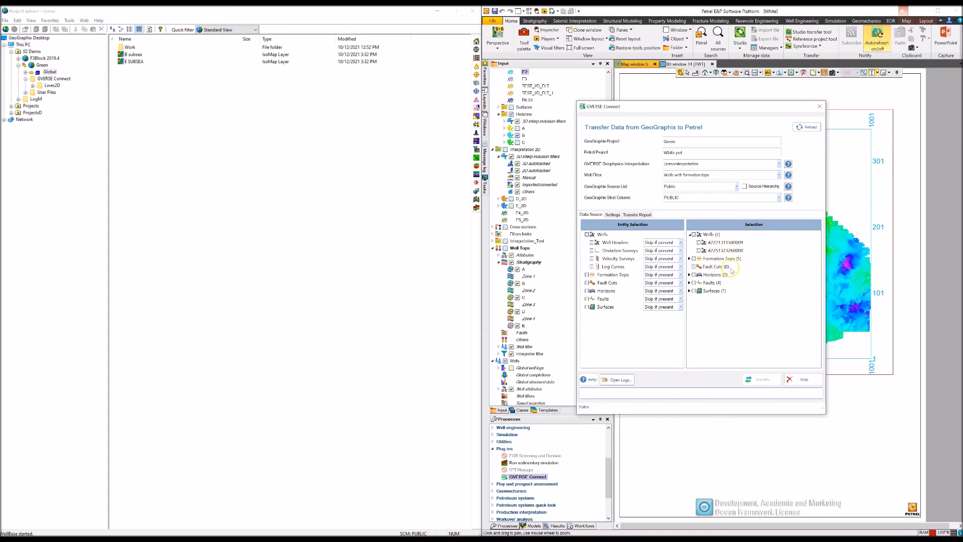
# - Select both filtered wells for transfer and set the well filter back to GLOBAL
pyautogui.click(699, 244)
pyautogui.click(699, 242)
pyautogui.click(698, 250)
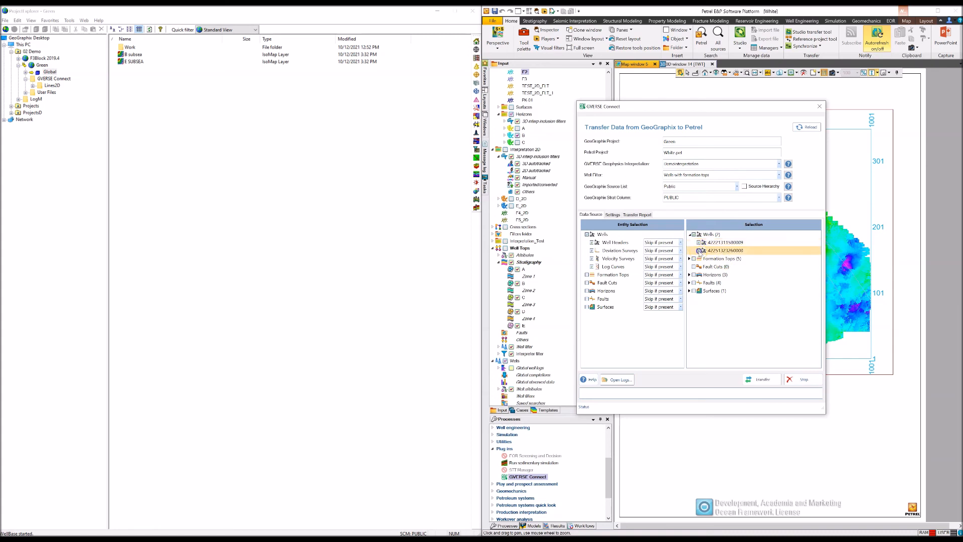
pyautogui.click(777, 175)
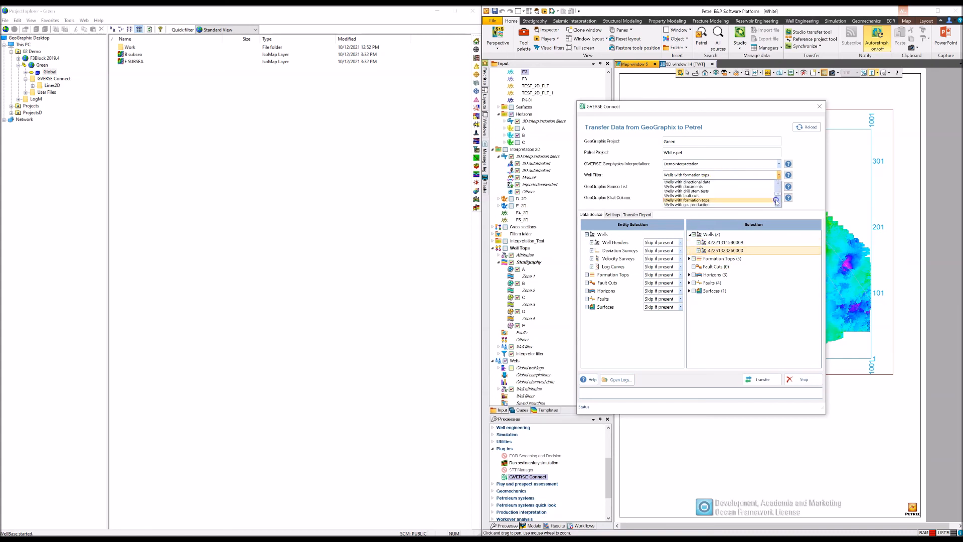
pyautogui.click(746, 182)
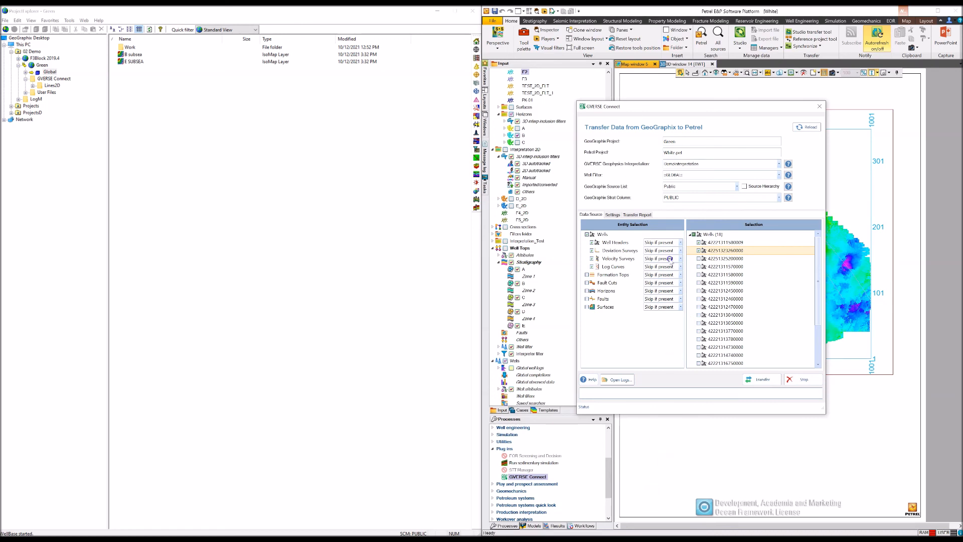
# - In the transfer settings, set the source curve set to Field Data and the curves to transfer to Default Curves
pyautogui.click(616, 215)
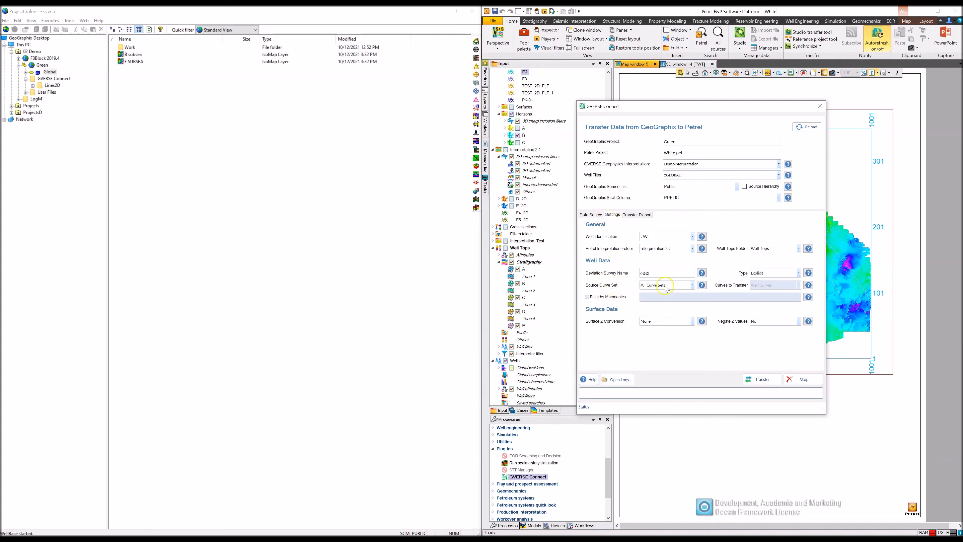
pyautogui.click(693, 285)
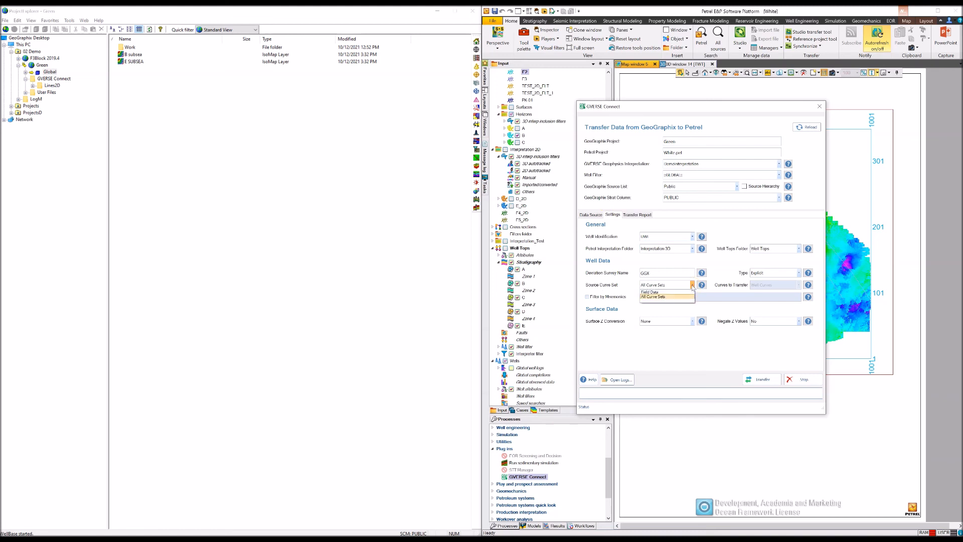
pyautogui.click(670, 292)
pyautogui.click(670, 293)
pyautogui.click(542, 309)
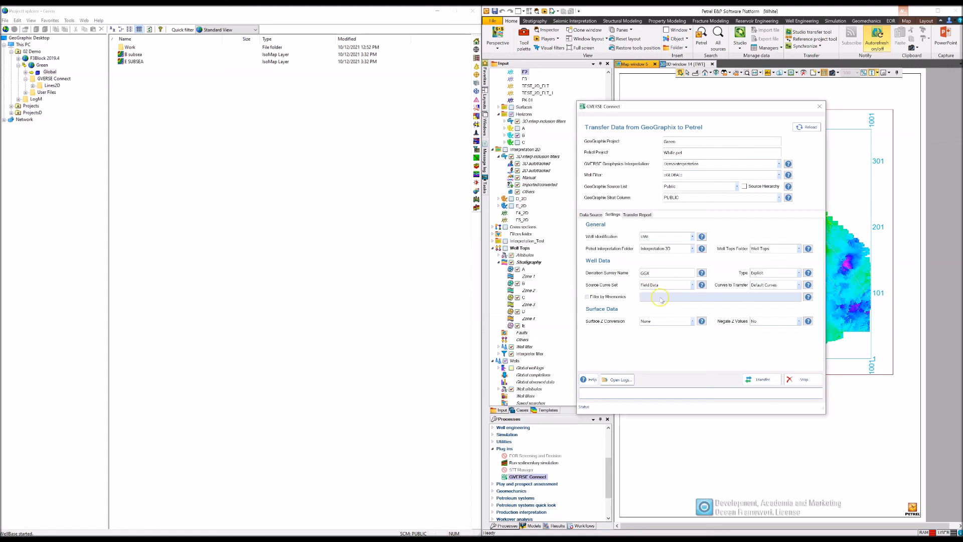
pyautogui.click(799, 285)
pyautogui.click(799, 285)
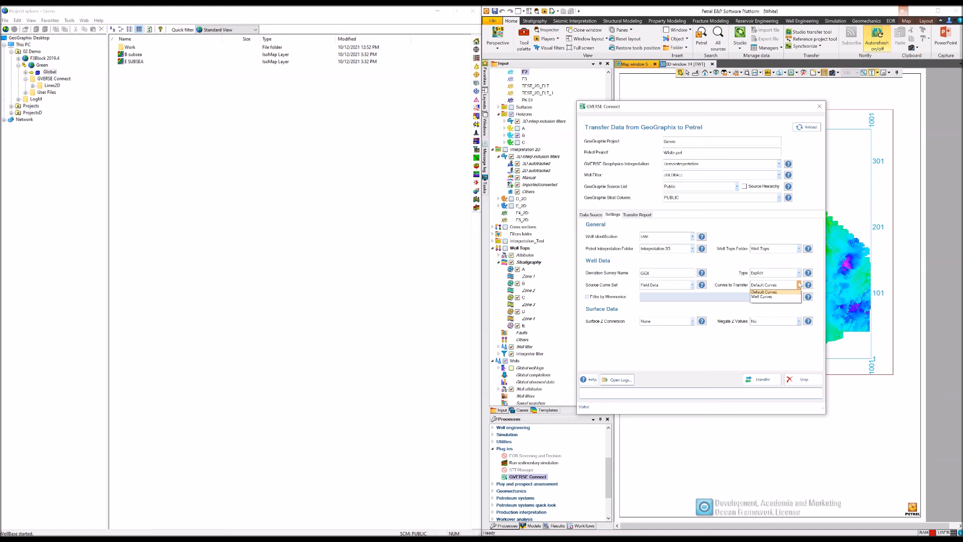
pyautogui.click(771, 290)
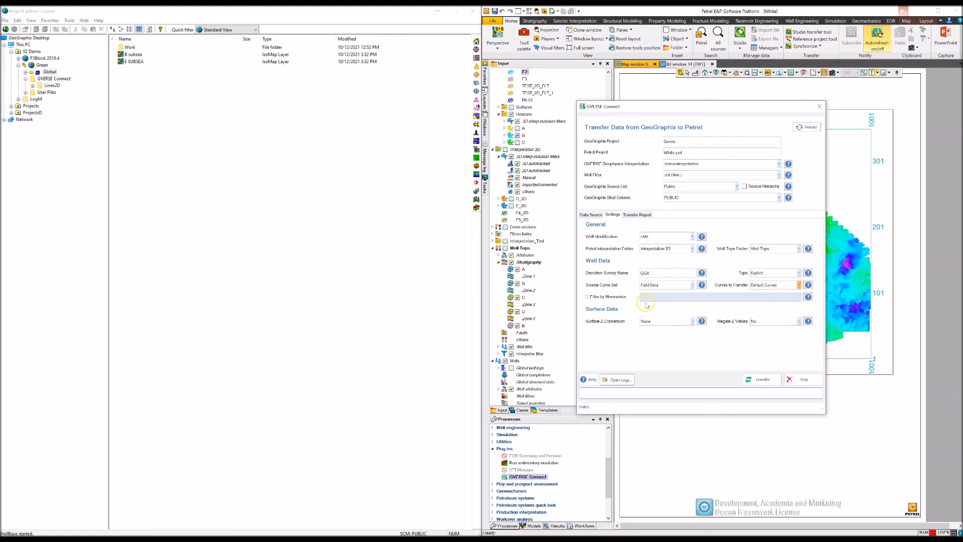
# - Examine the mnemonic filter option and the available Well Tops and Petrel Interpretation folder choices in the transfer settings
pyautogui.click(619, 298)
pyautogui.click(619, 298)
pyautogui.click(799, 250)
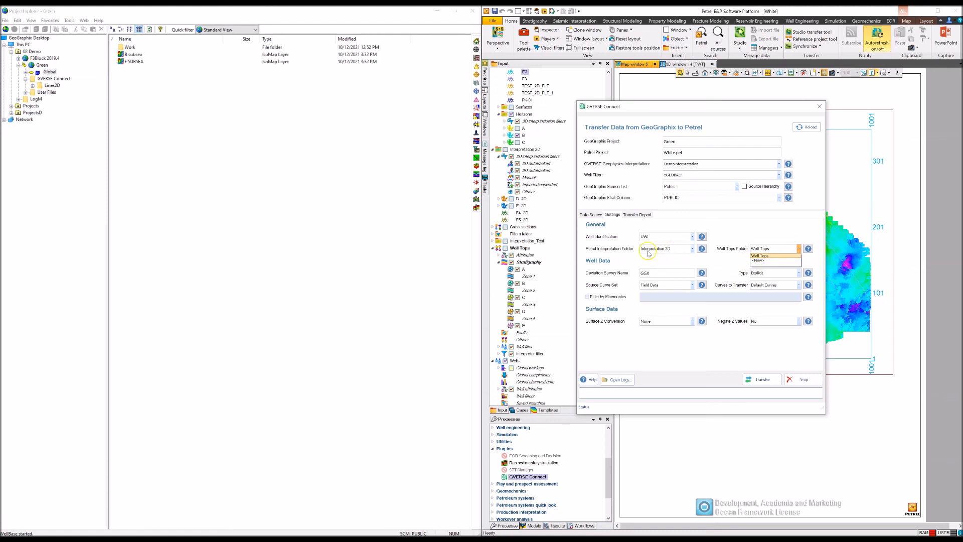
pyautogui.click(622, 254)
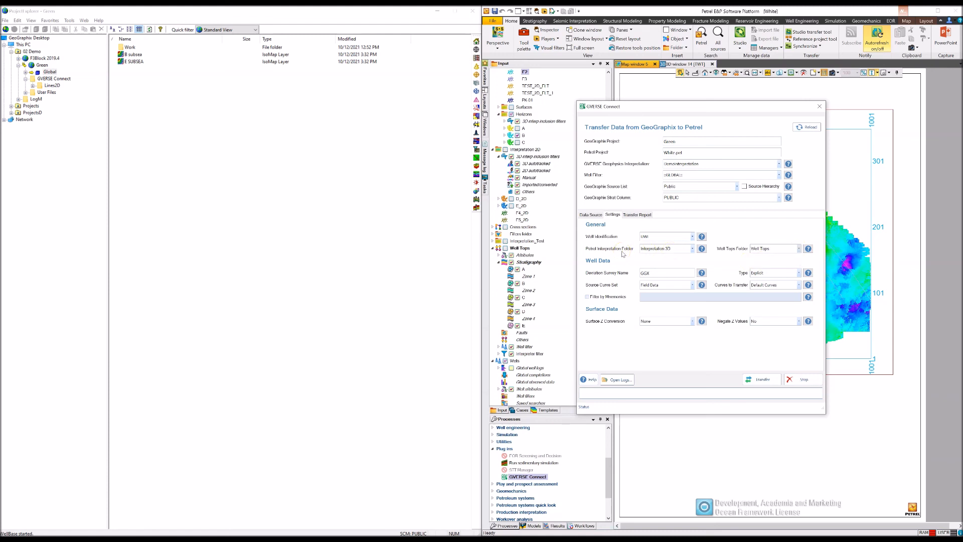
pyautogui.click(693, 248)
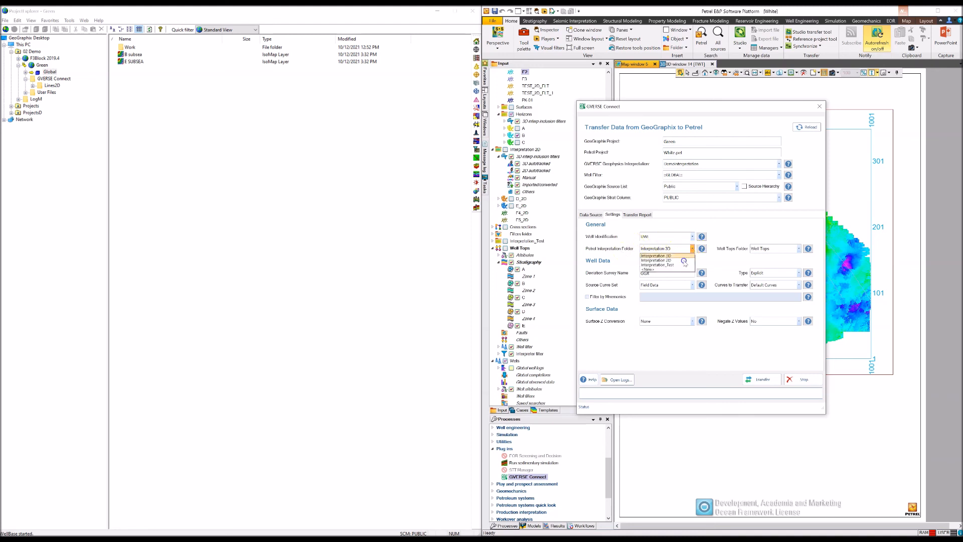
pyautogui.click(751, 231)
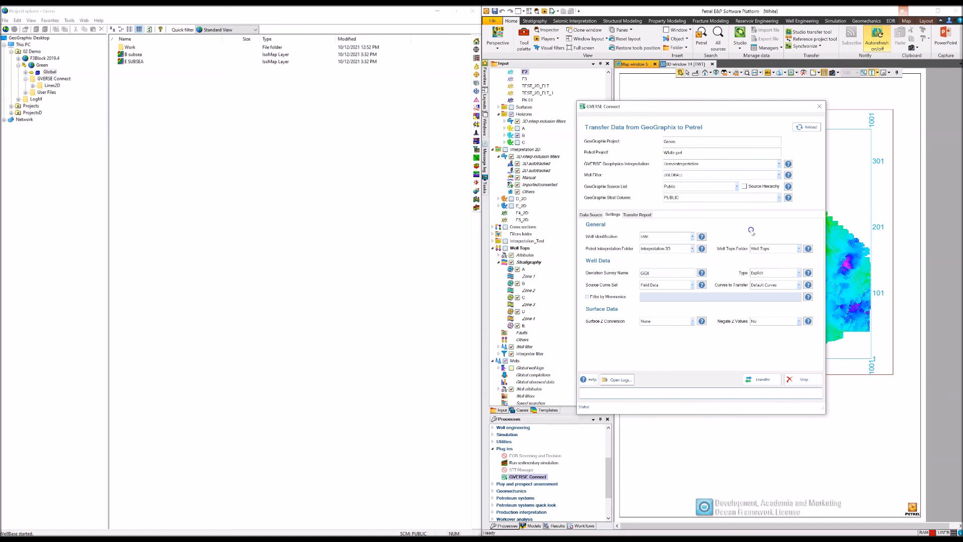
# - Return to the transfer's data source and deselect the first two wells in the Wells list
pyautogui.click(598, 215)
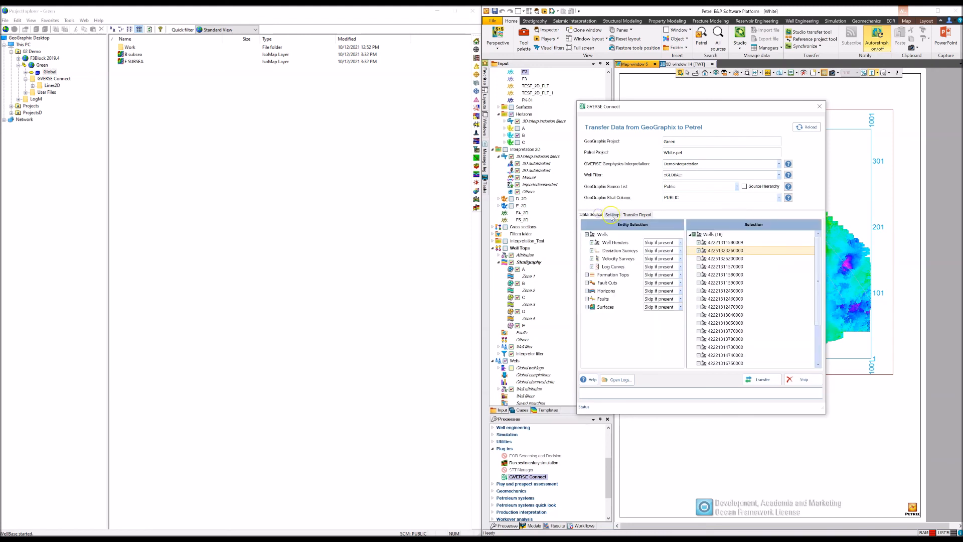
pyautogui.click(698, 243)
pyautogui.click(698, 251)
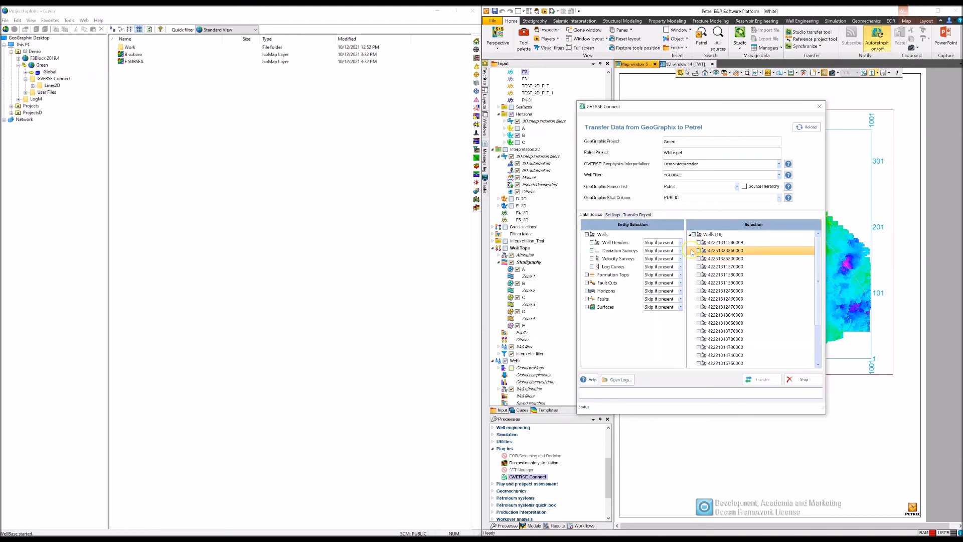
pyautogui.click(692, 234)
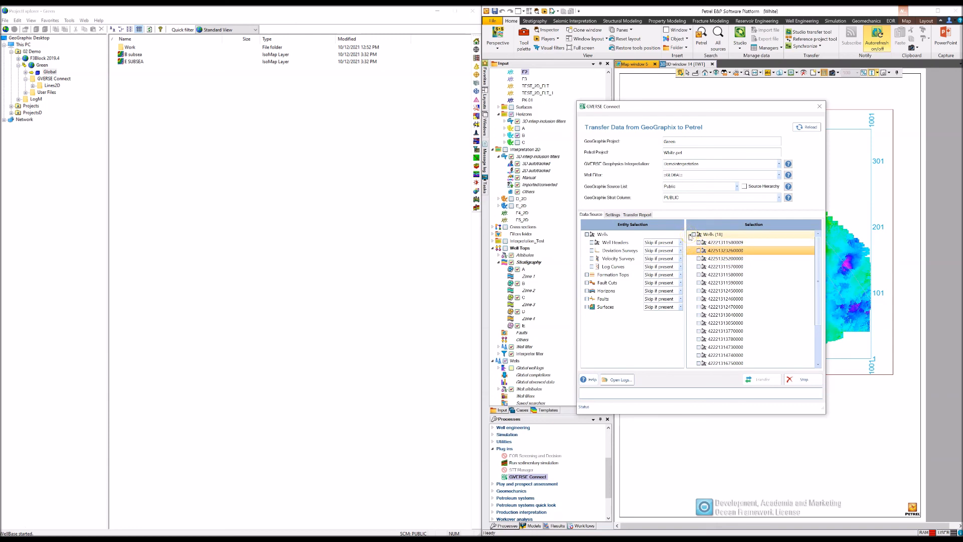
pyautogui.click(690, 235)
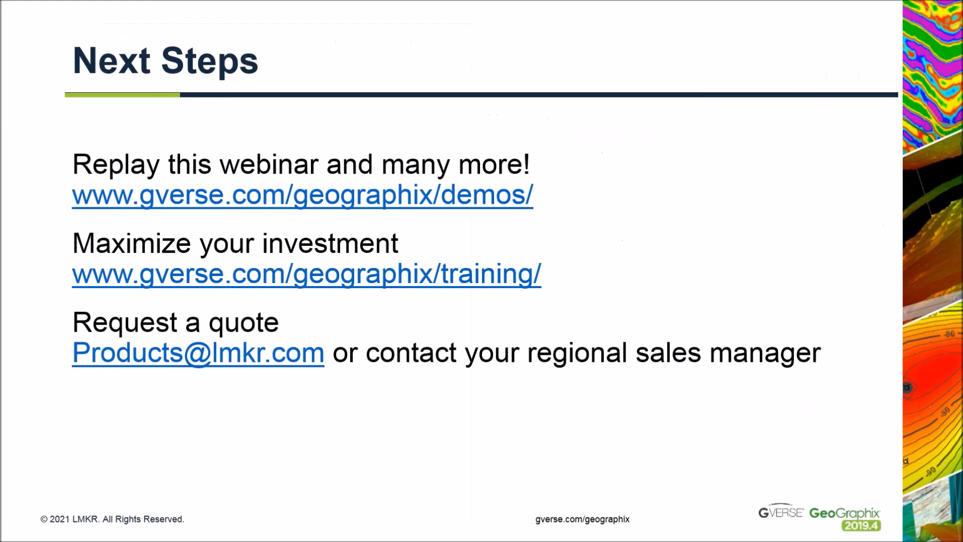
pyautogui.press('Right')
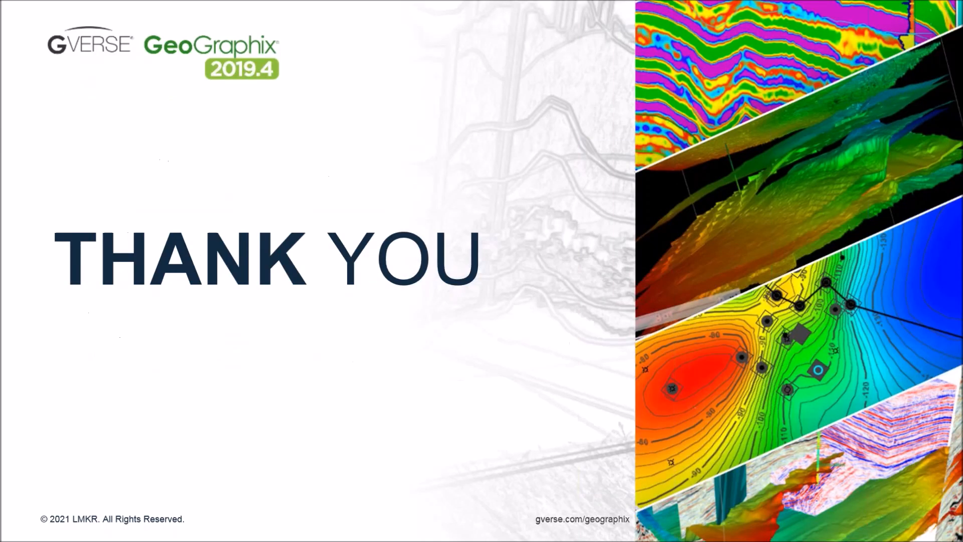